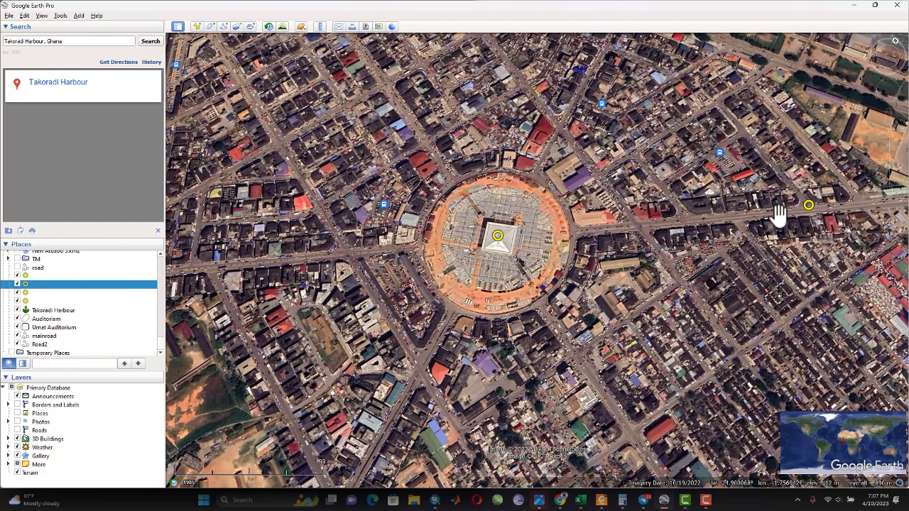
Delete the two unnamed circle placemarks, one inside the roundabout and one on the road beside it
key(Delete)
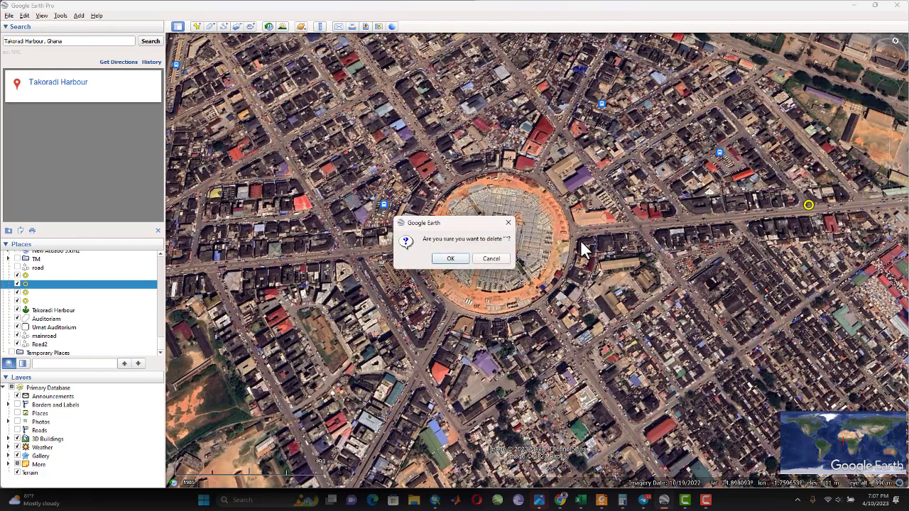
click(449, 260)
key(Up)
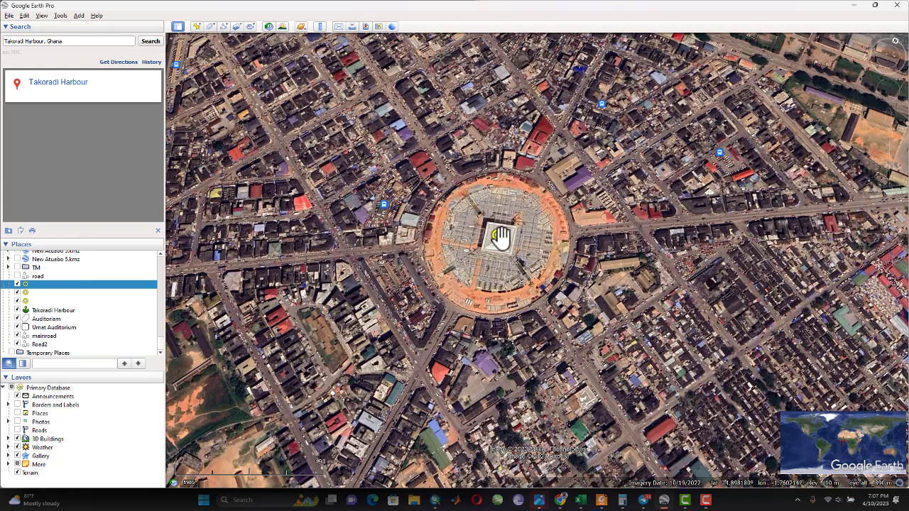
key(Delete)
click(459, 259)
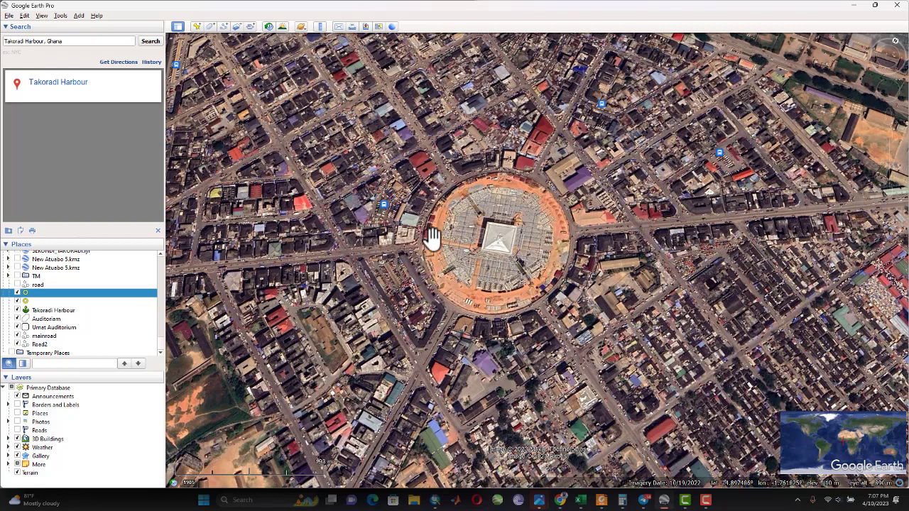
Set the latitude/longitude display format to Degrees, Minutes, Seconds and apply the options
drag(472, 236, 474, 248)
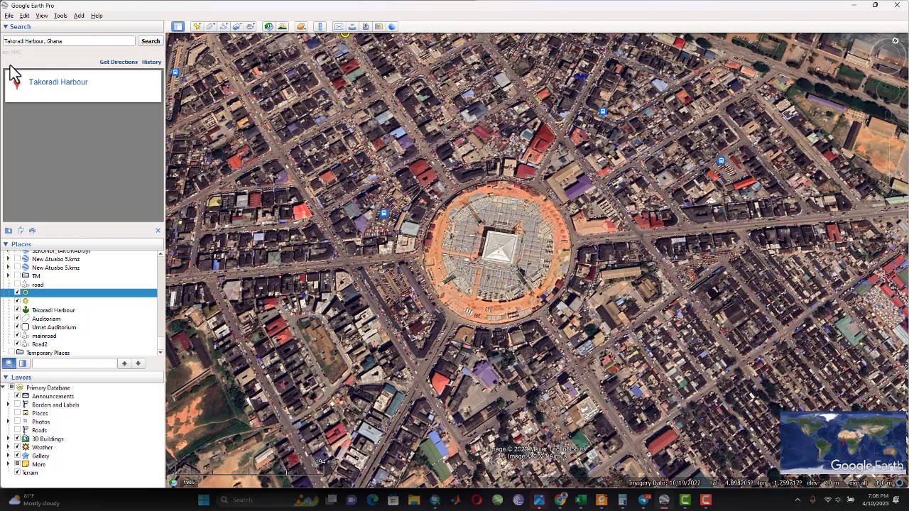
click(62, 15)
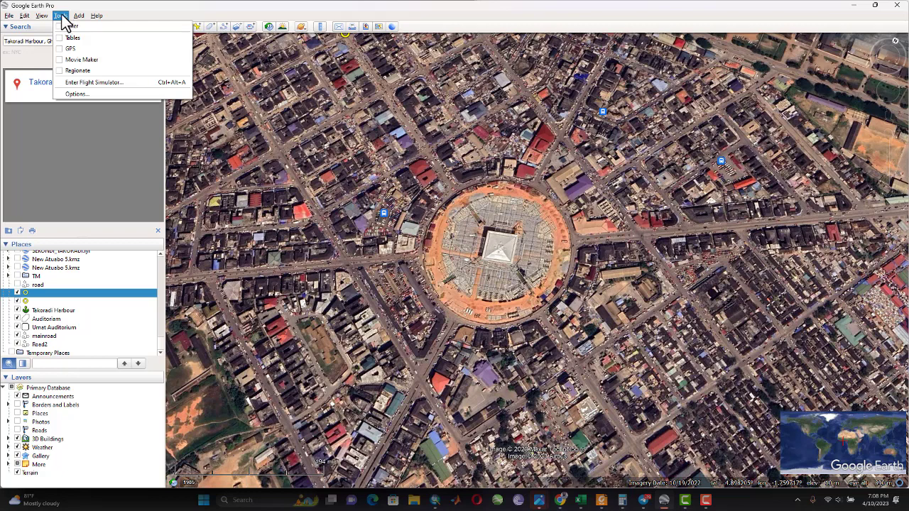
click(88, 93)
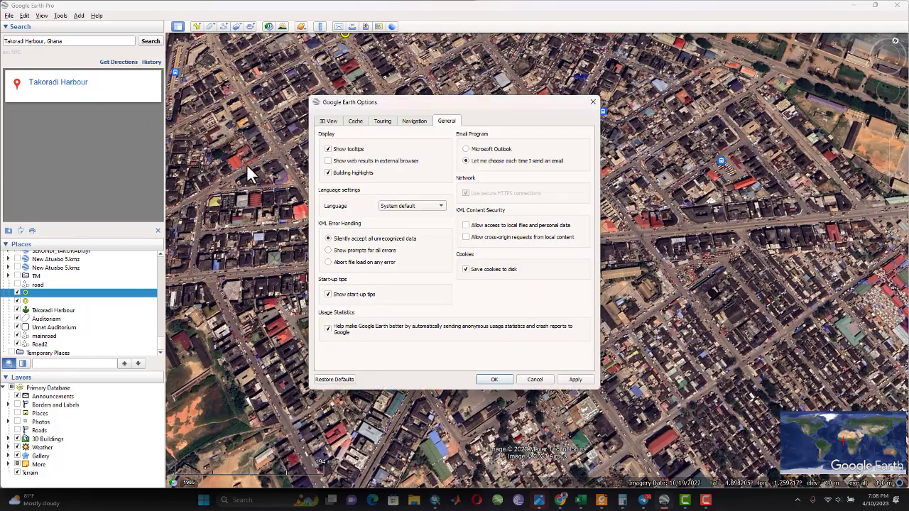
click(338, 123)
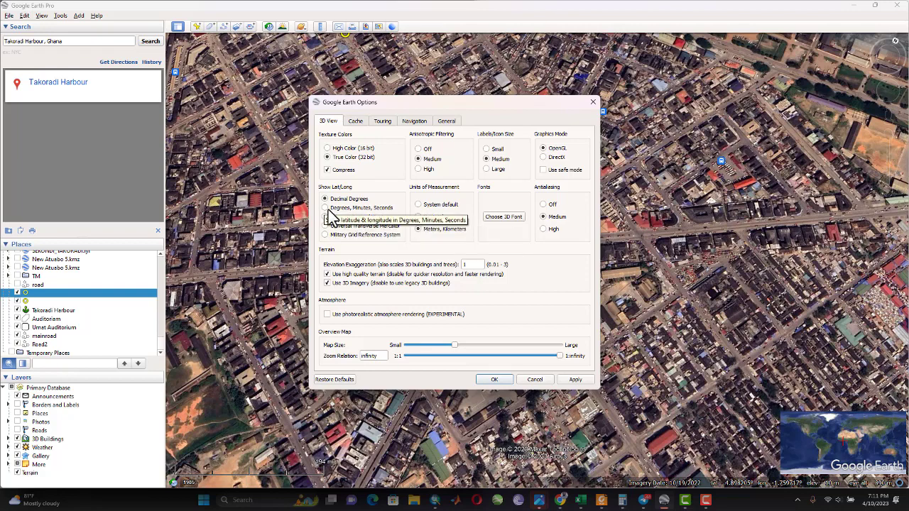
click(327, 208)
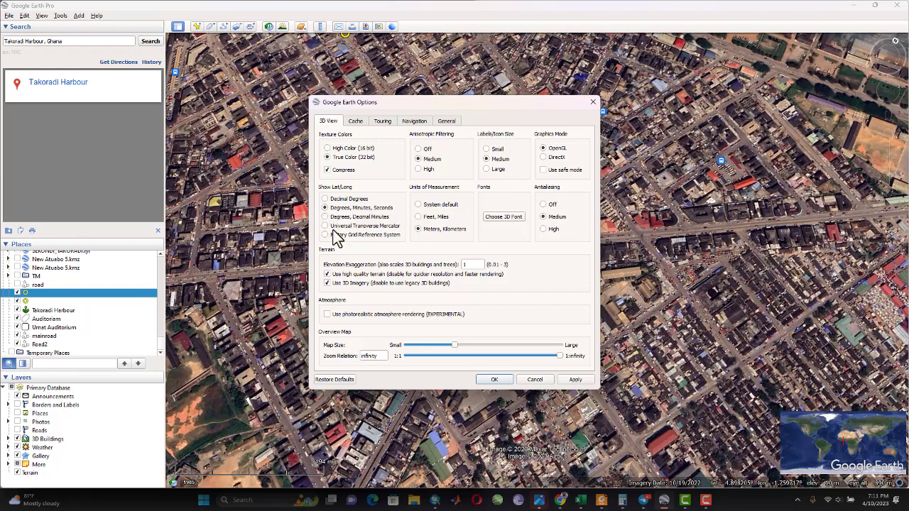
click(576, 379)
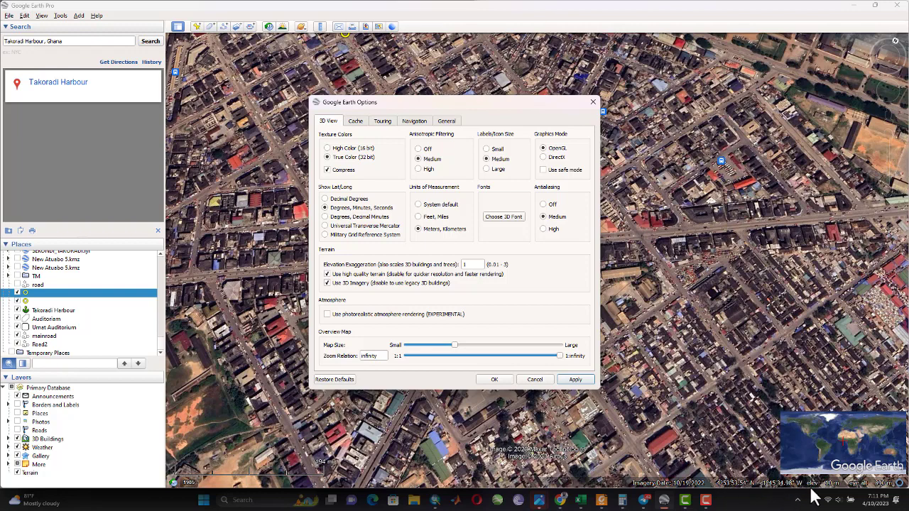
click(495, 382)
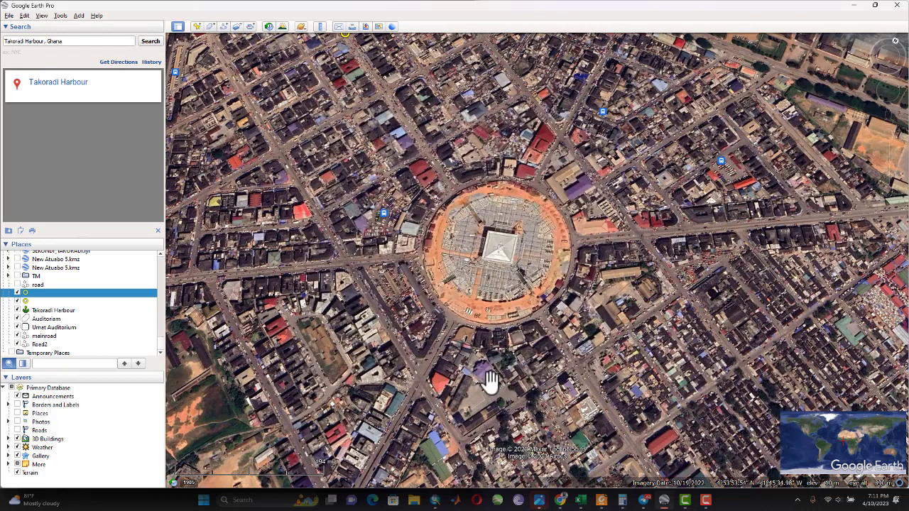
Add a placemark named CP_1 on the street above the roundabout, at about 4°54′1.6″N, 1°45′39.4″W
drag(511, 299, 511, 320)
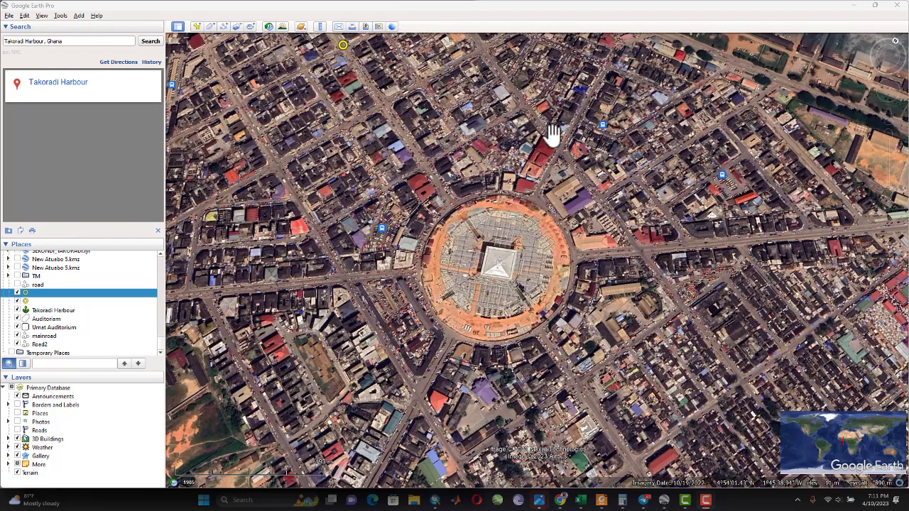
click(197, 27)
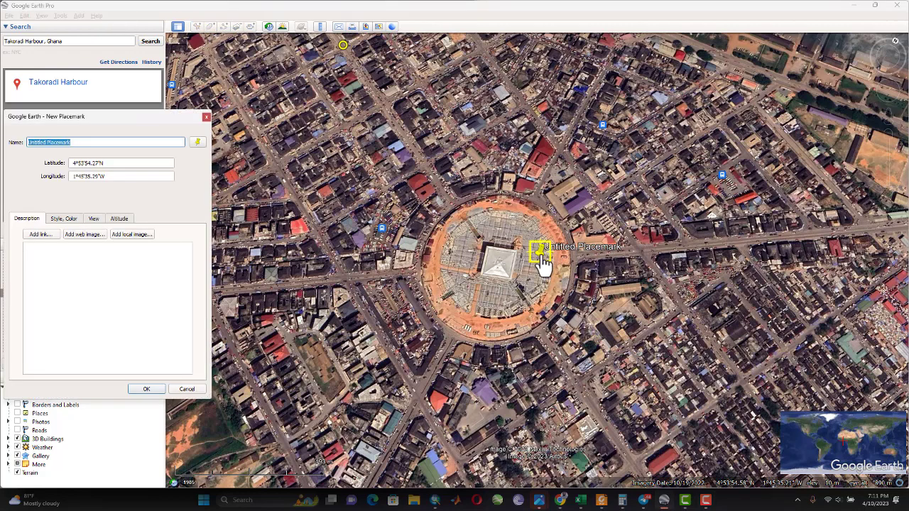
drag(543, 261, 528, 121)
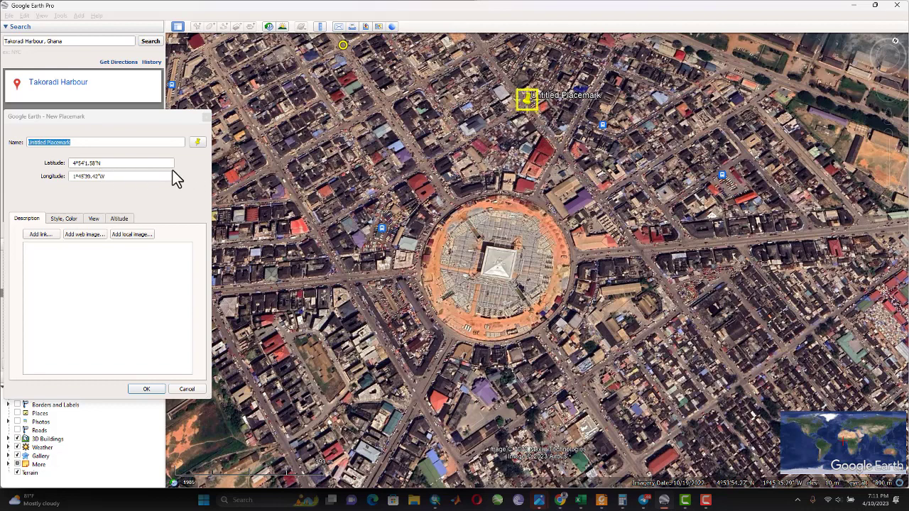
click(95, 142)
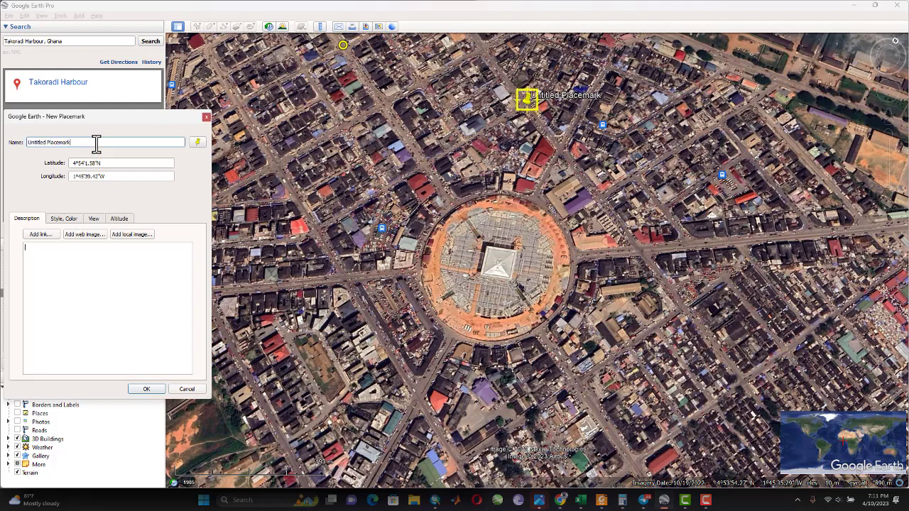
drag(48, 142, 6, 142)
text(CP_)
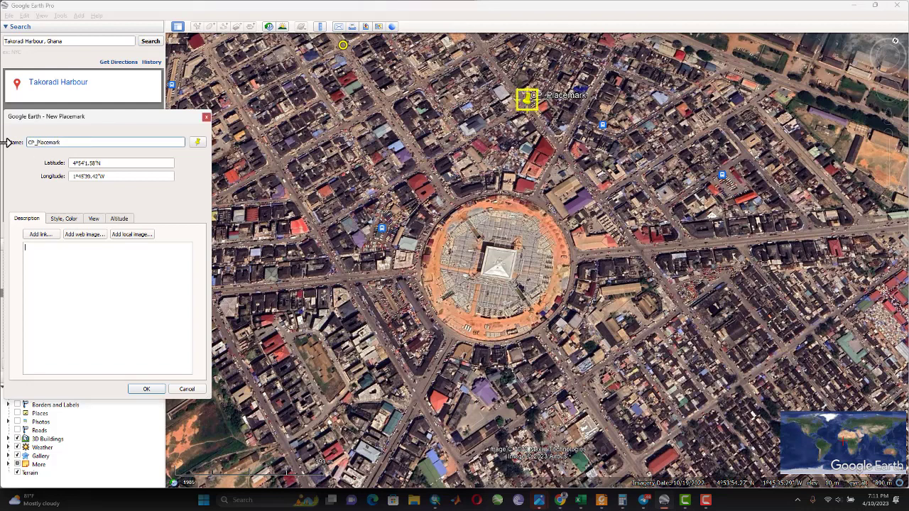
drag(73, 142, 6, 142)
text(CP_1)
click(157, 389)
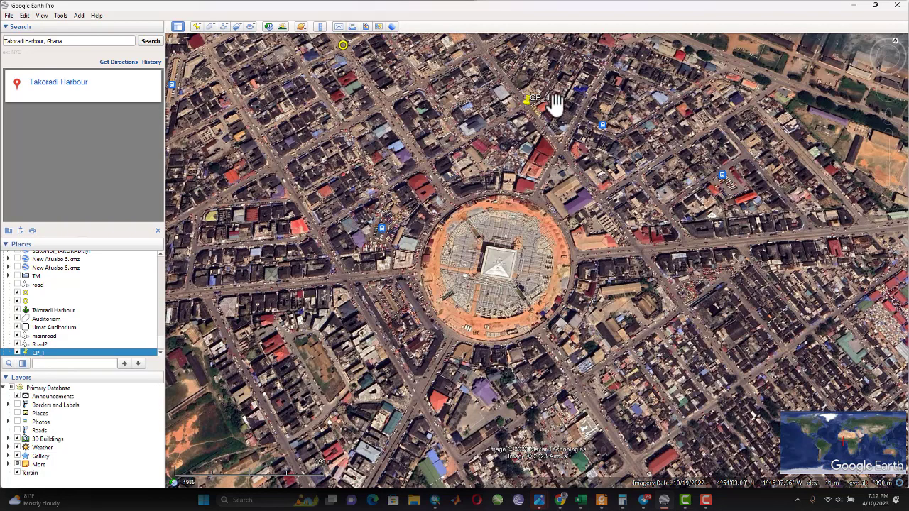
Add a placemark named CP_2 at the street junction right of the roundabout, at about 4°53′54.9″N, 1°45′28.3″W
click(196, 27)
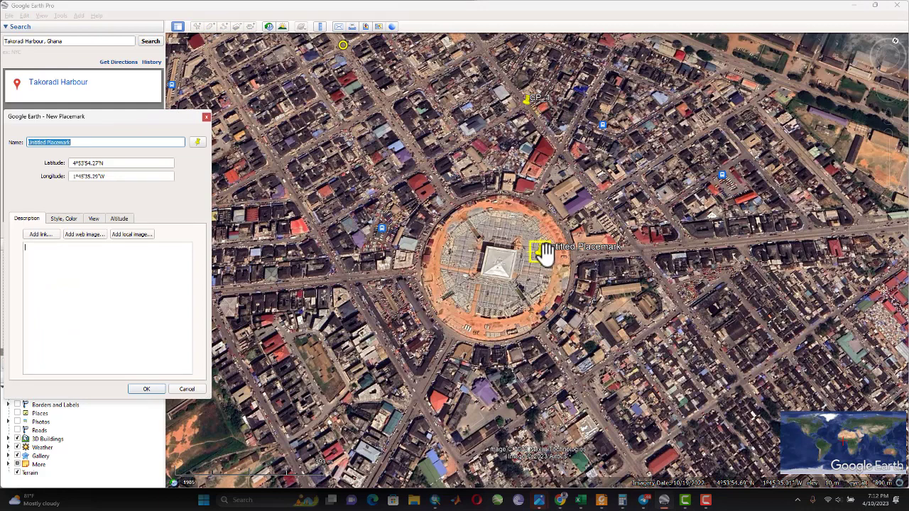
drag(543, 262, 681, 320)
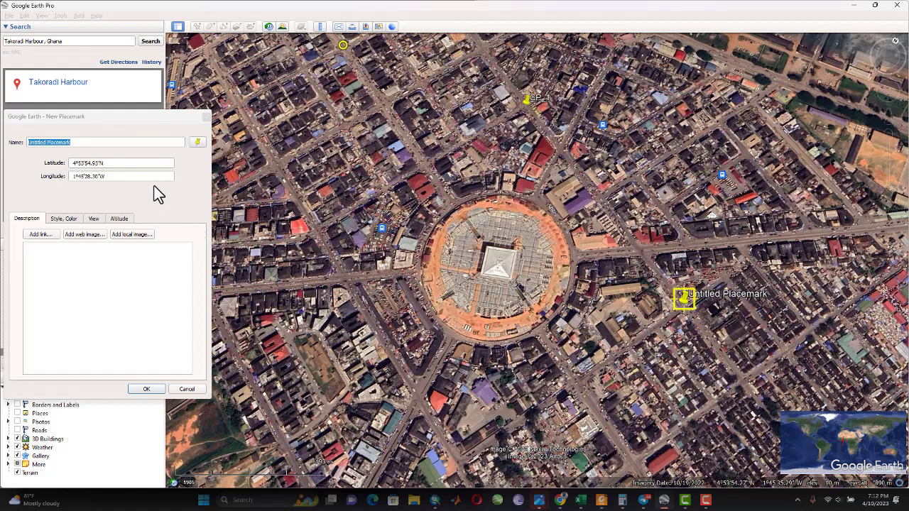
drag(79, 145, 19, 151)
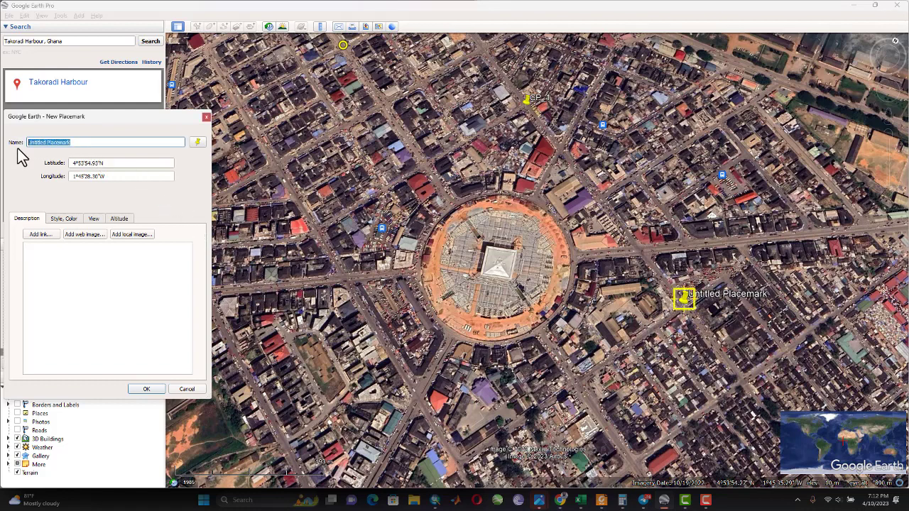
text(CP_)
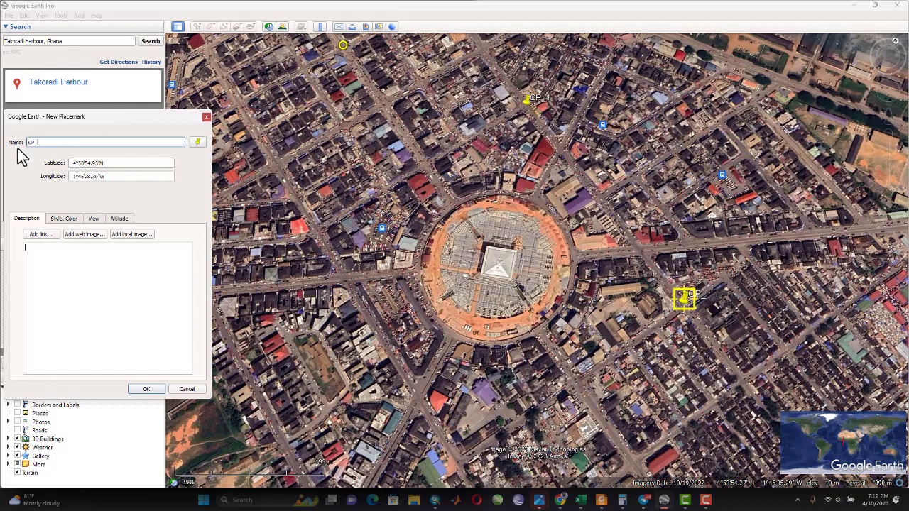
text(2)
click(147, 390)
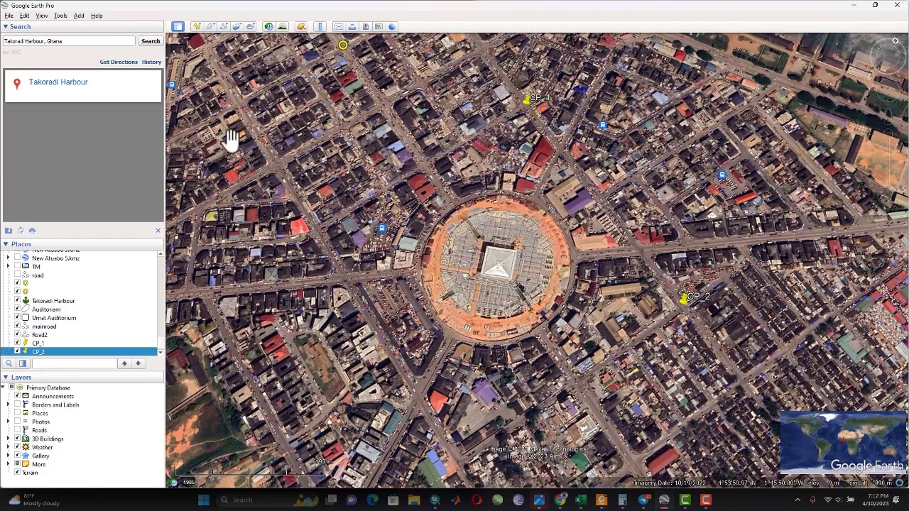
Add a placemark named CP_3 on the street below the roundabout, at about 4°53′44.7″N, 1°45′34.5″W
click(197, 27)
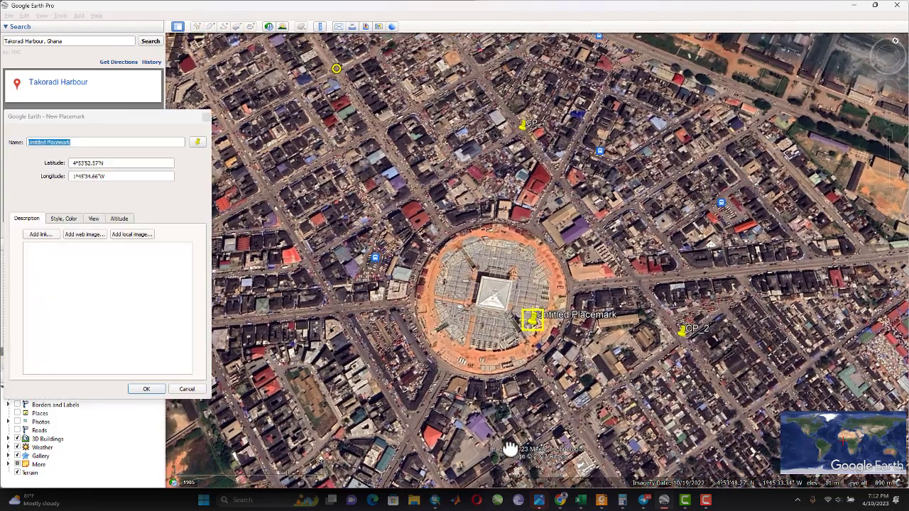
drag(510, 448, 531, 280)
drag(543, 206, 470, 365)
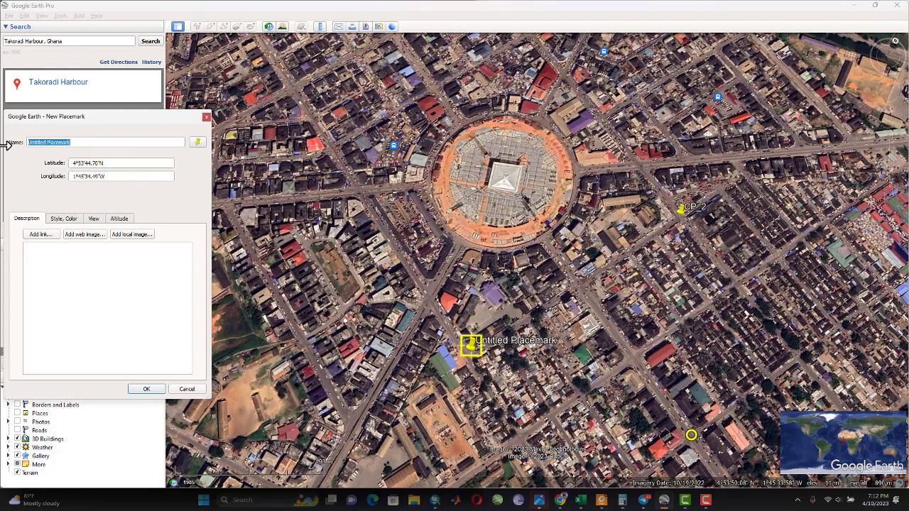
text(CP 3)
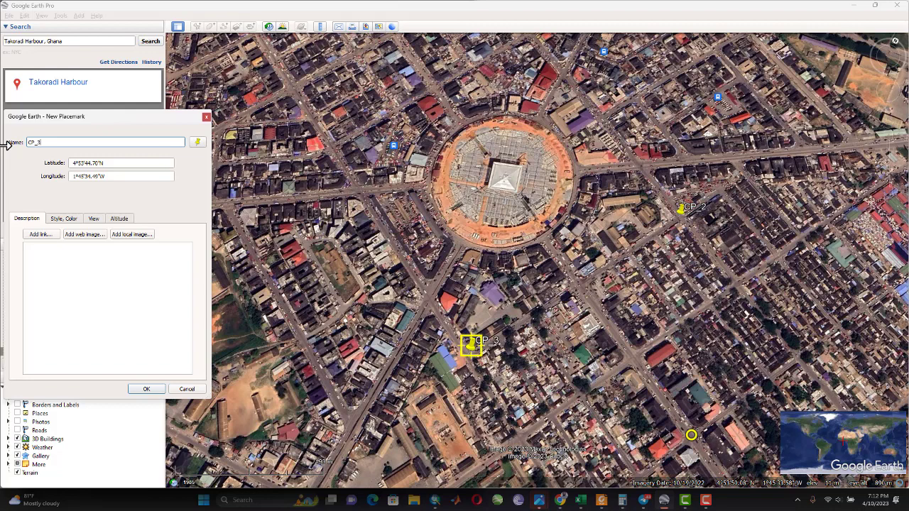
click(146, 390)
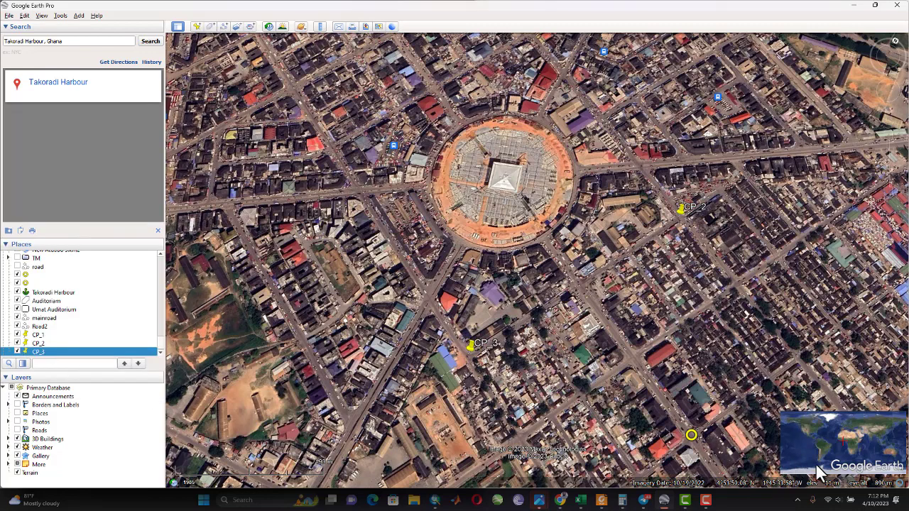
Add a placemark named CP_4 on the street left of the roundabout, at about 4°53′51.2″N, 1°45′45.6″W
key(ctrl+shift+p)
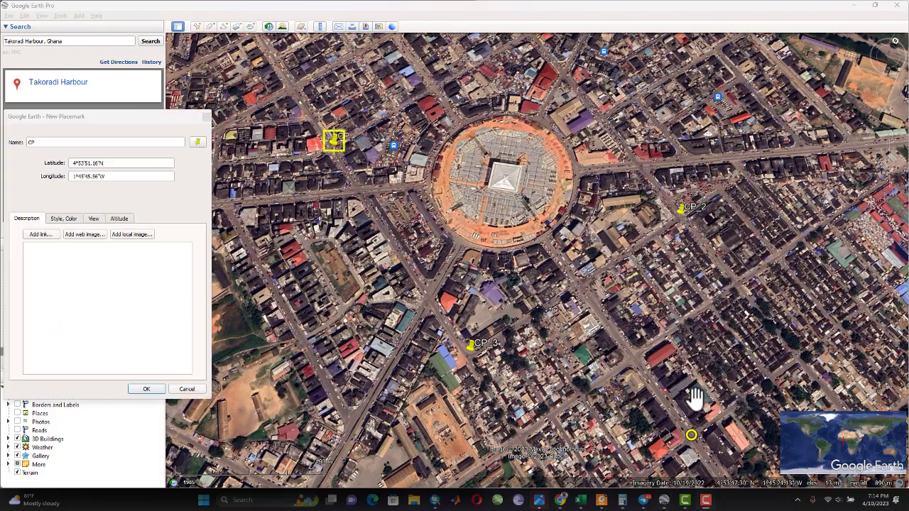
click(131, 141)
text(_)
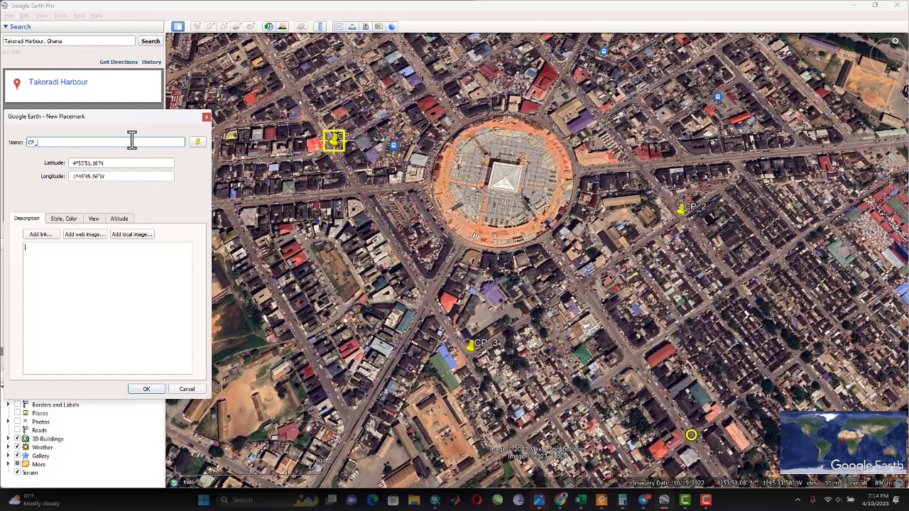
text(4)
click(147, 390)
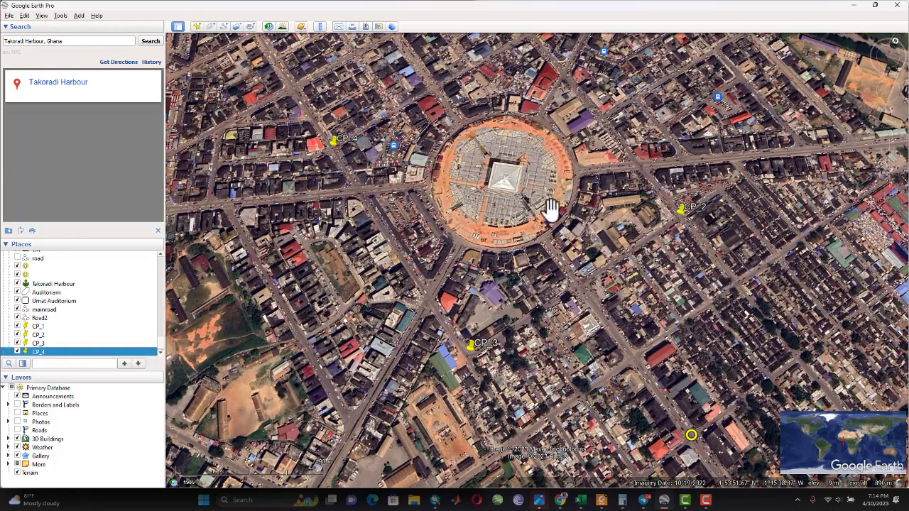
Frame the roundabout with all four CP placemarks in view and preview the Save Image map layout
drag(521, 200, 529, 237)
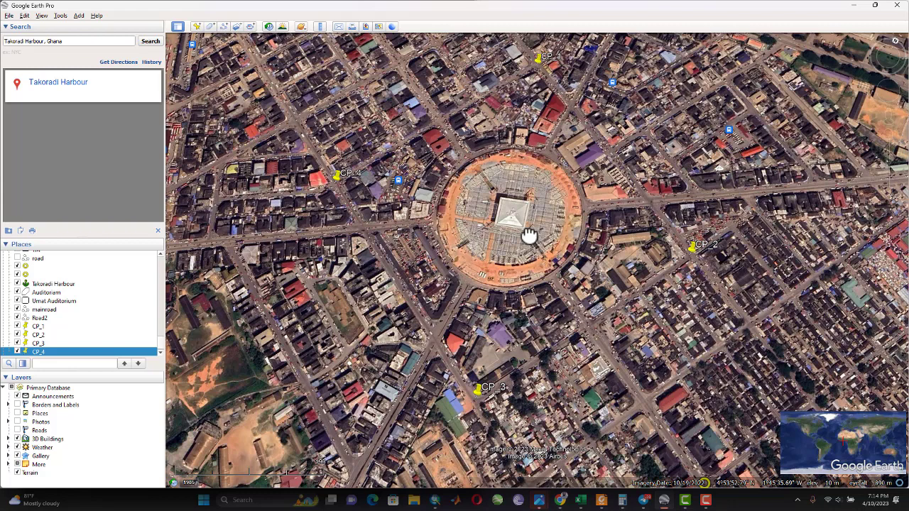
drag(527, 229, 523, 252)
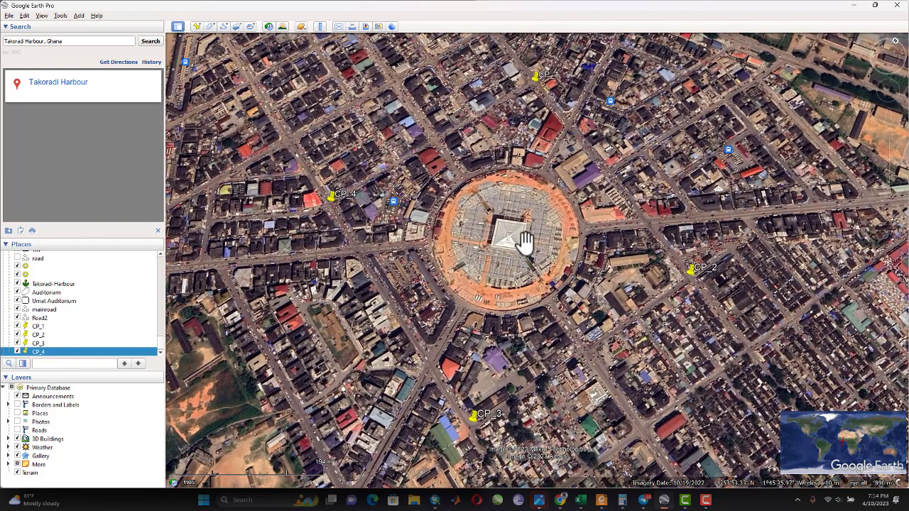
scroll(524, 242, up, 2)
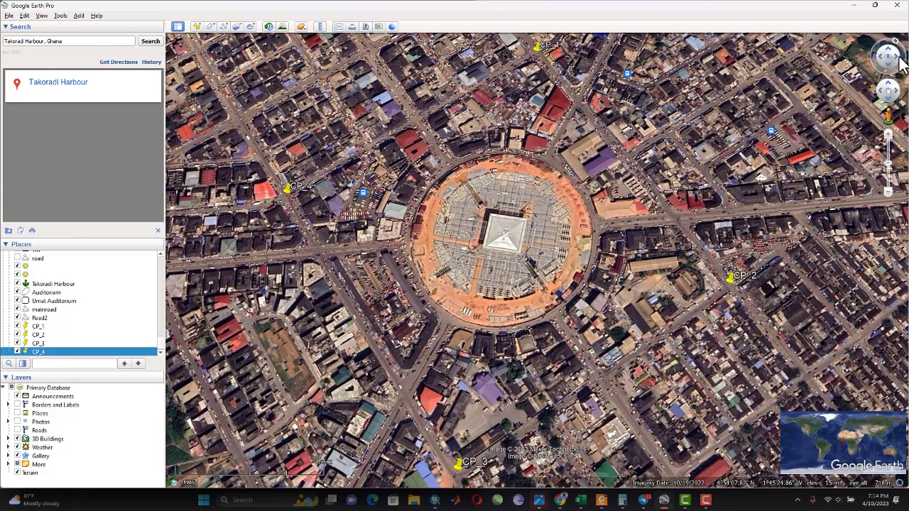
click(367, 28)
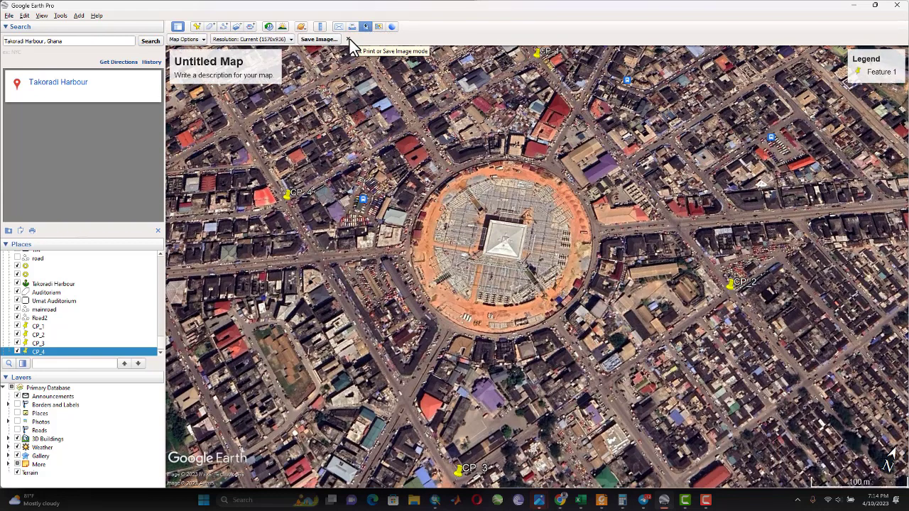
click(349, 39)
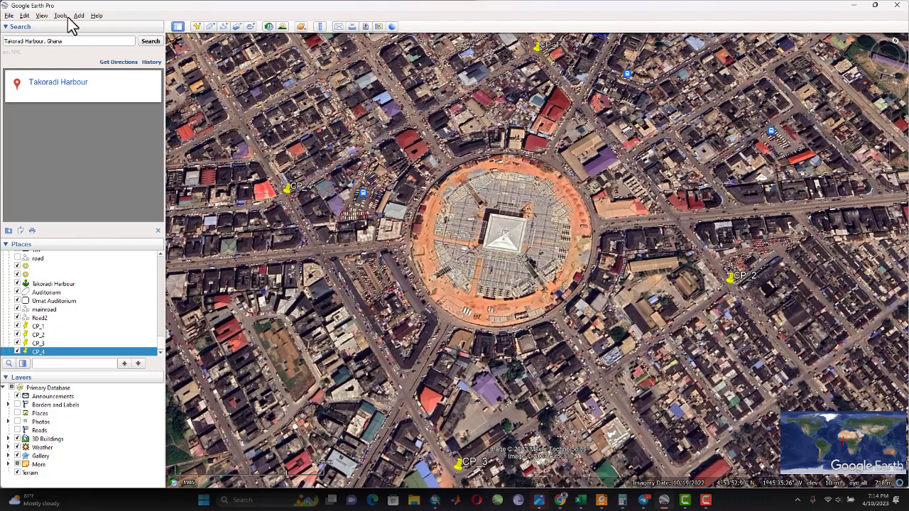
Reset both the tilt and the compass of the map view
click(42, 16)
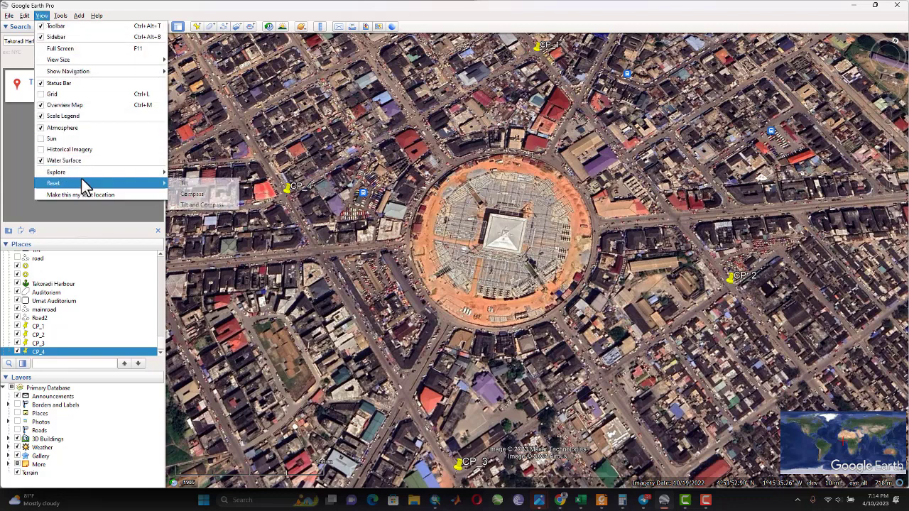
mouse_move(85, 186)
click(202, 205)
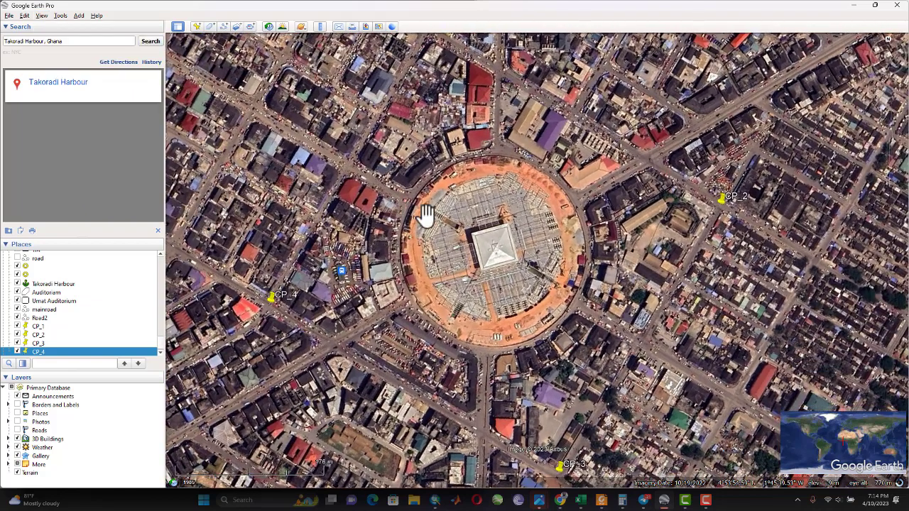
Widen the map view so all four CP placemarks fit around the roundabout, and reset its tilt and compass
drag(429, 214, 433, 236)
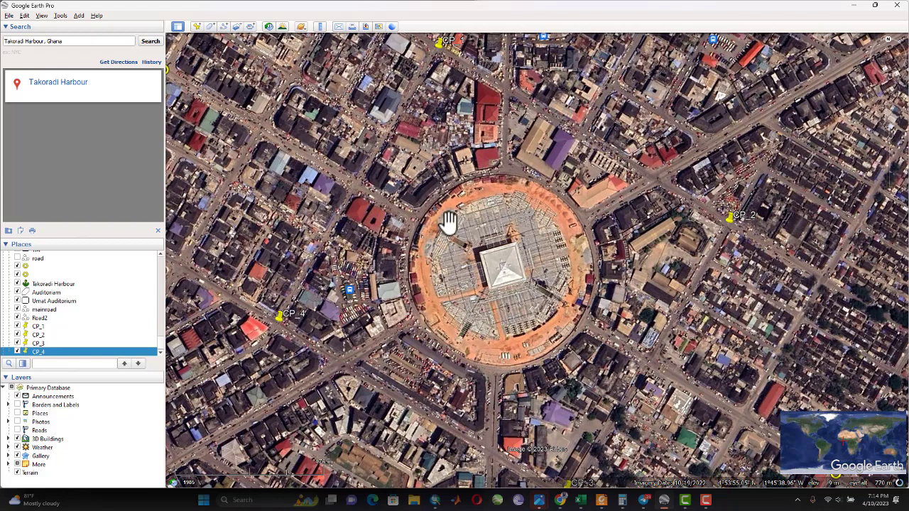
scroll(471, 221, down, 1)
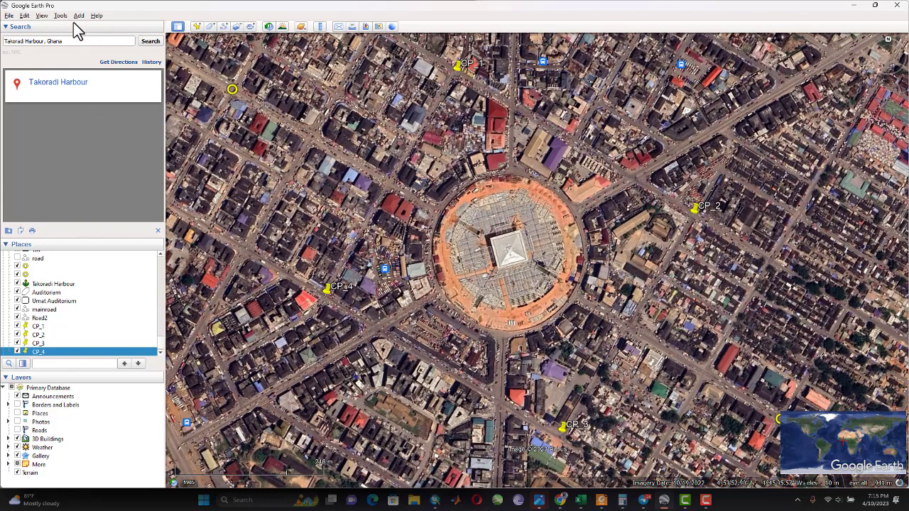
click(41, 16)
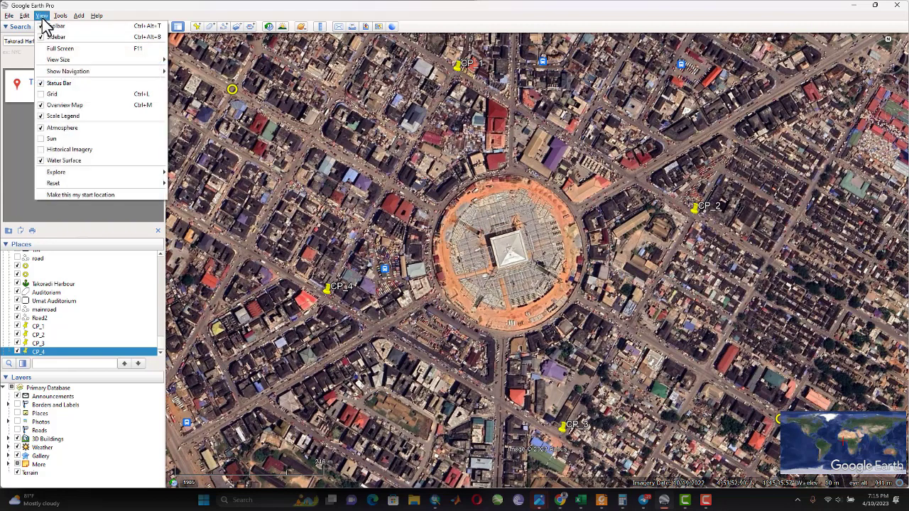
mouse_move(88, 184)
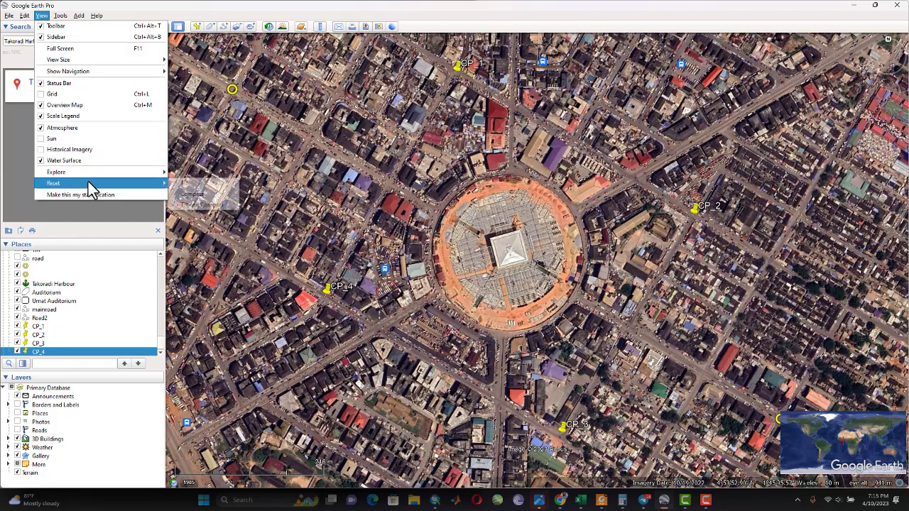
click(202, 203)
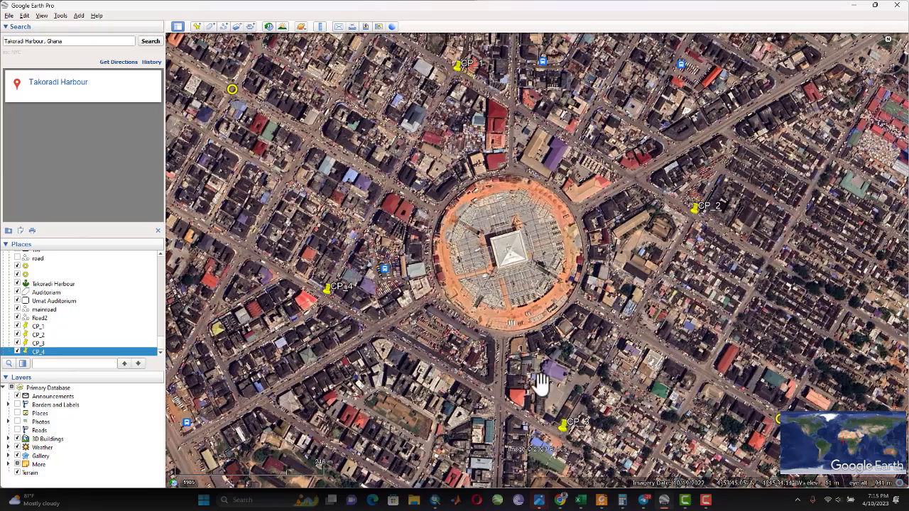
Open the Save Image layout and hide the title and description, legend, scale and compass map elements
click(366, 26)
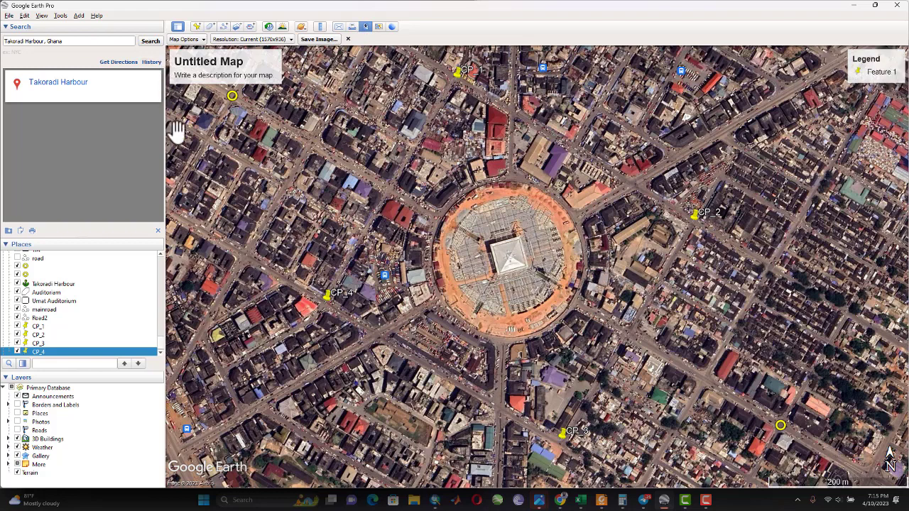
click(196, 41)
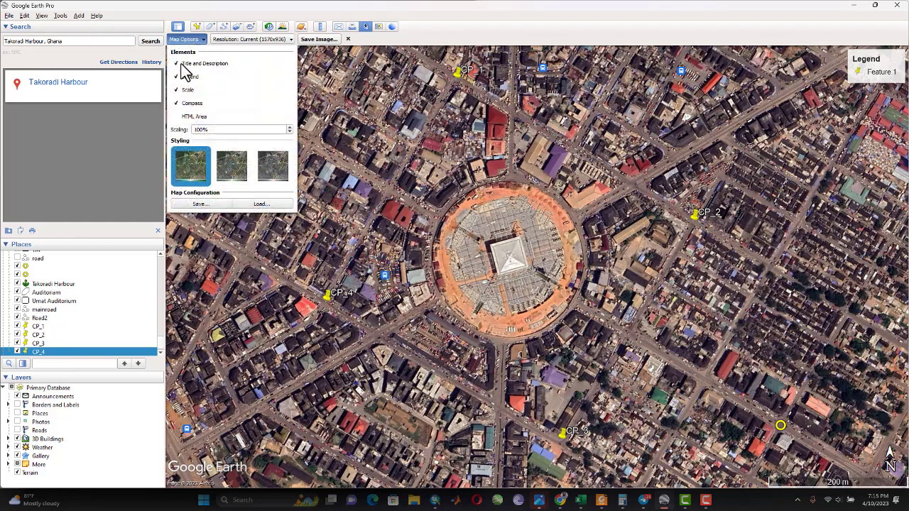
click(177, 63)
click(177, 75)
click(177, 89)
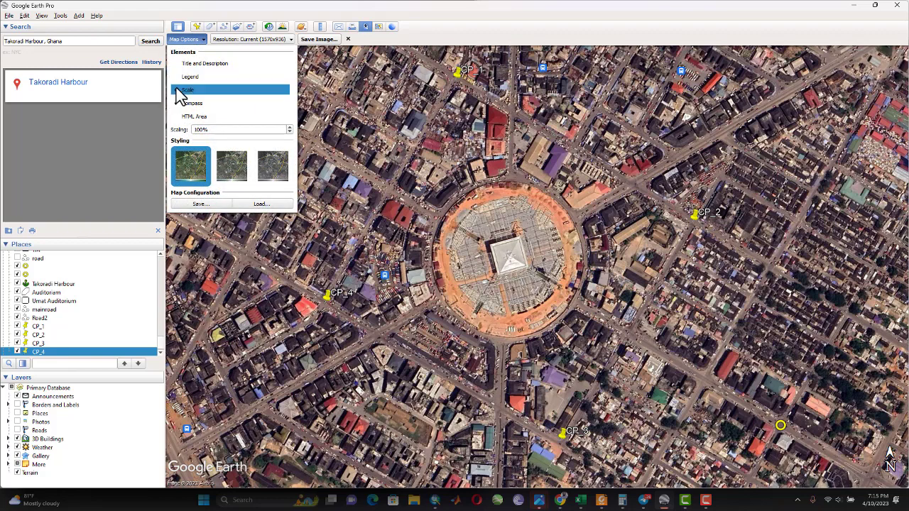
click(178, 104)
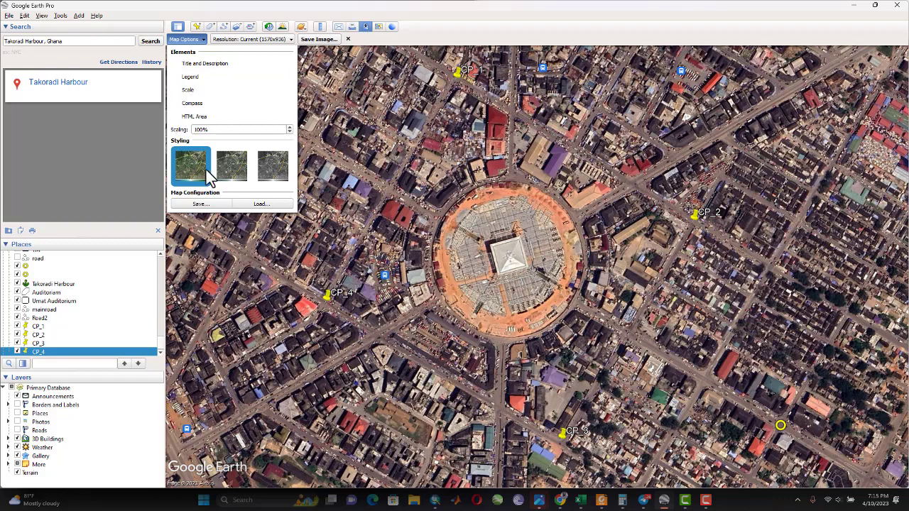
click(216, 206)
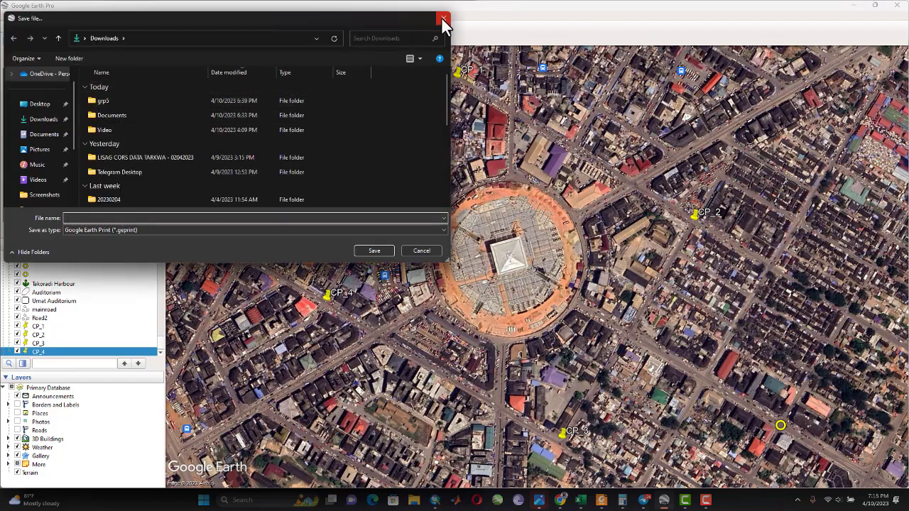
click(443, 20)
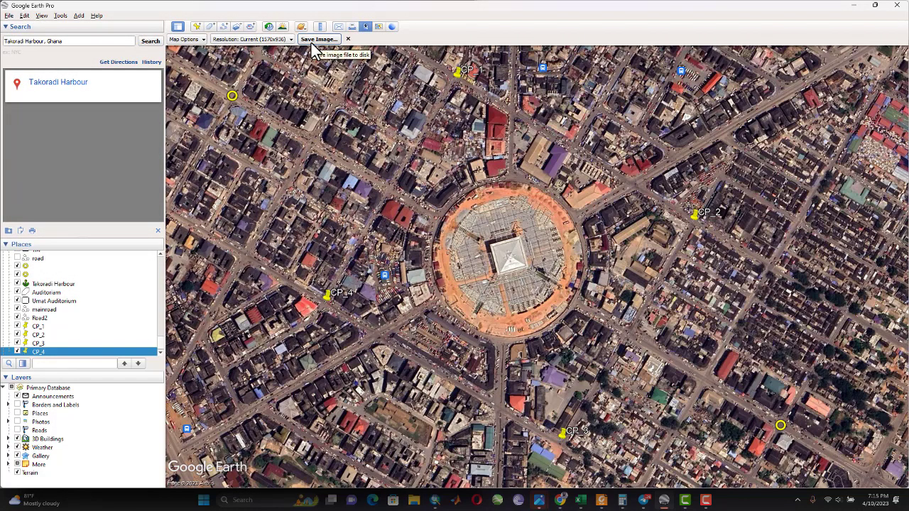
Set the image resolution to Maximum (8192x4883) and save the map view in Downloads as a JPEG named IMAGERRY
click(259, 41)
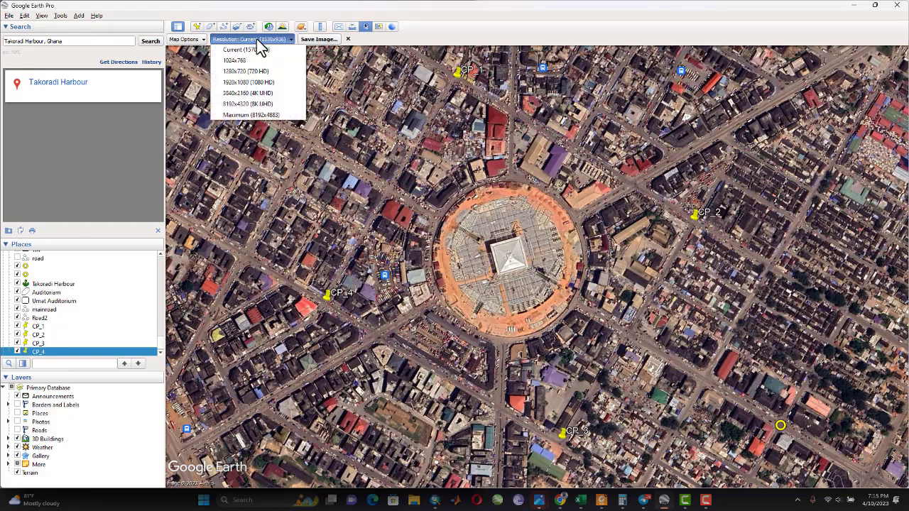
click(259, 115)
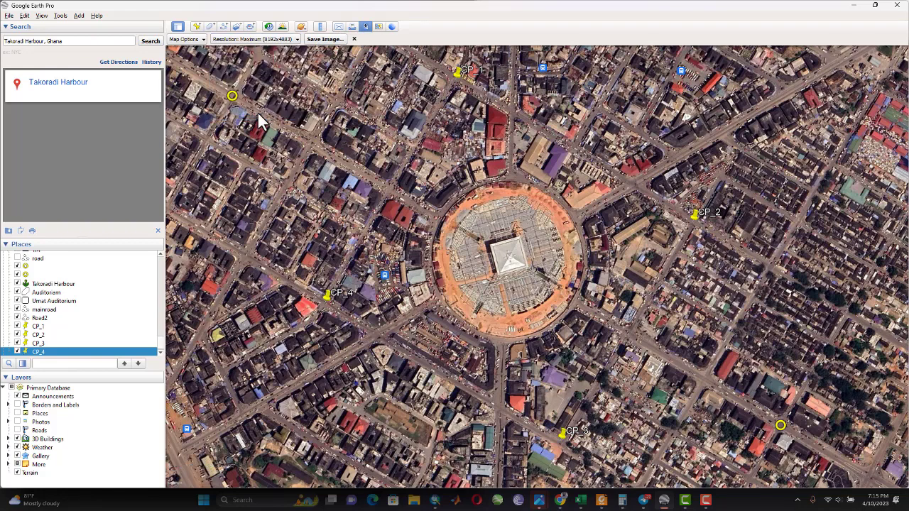
click(326, 40)
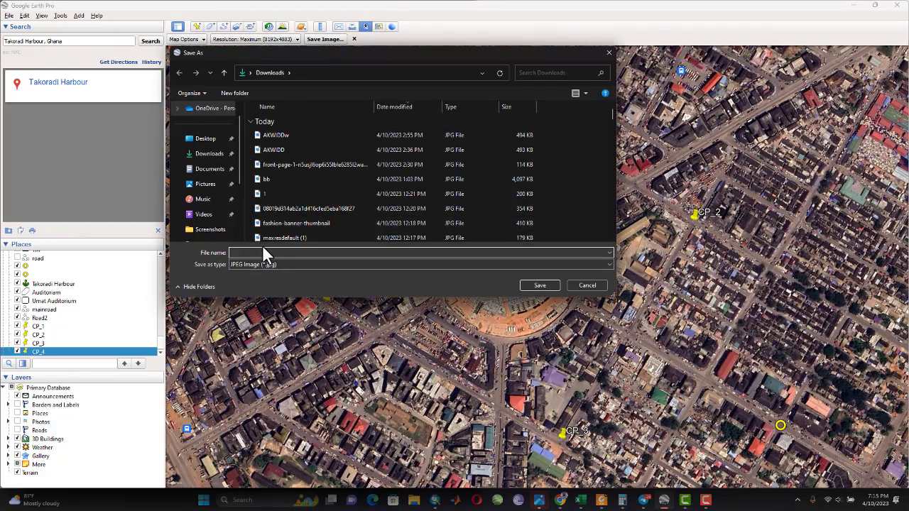
text(IMAGERRY)
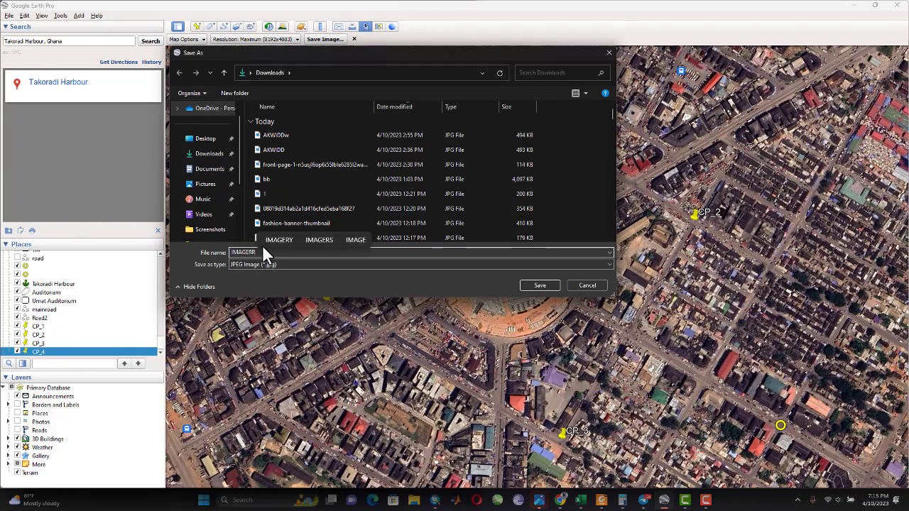
click(552, 282)
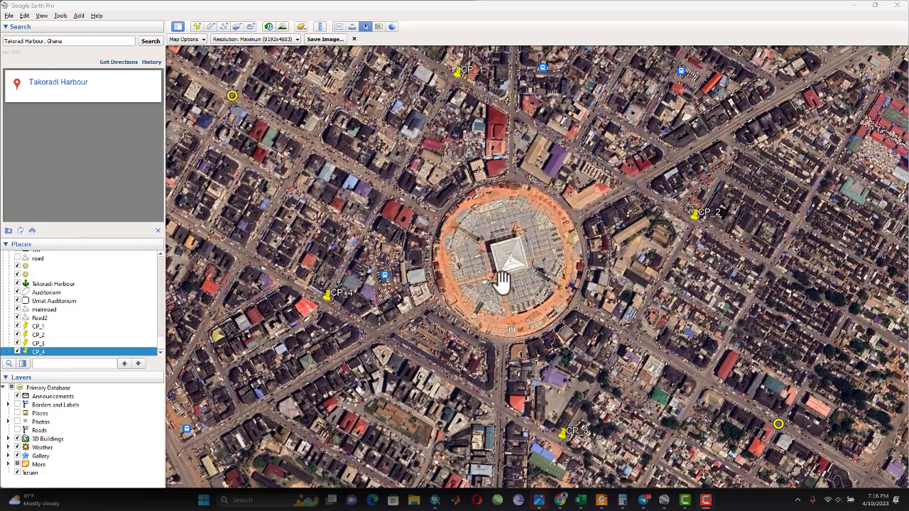
Save the CP_1 placemark as a KMZ file named CP_1 in the Downloads folder
scroll(53, 328, down, 1)
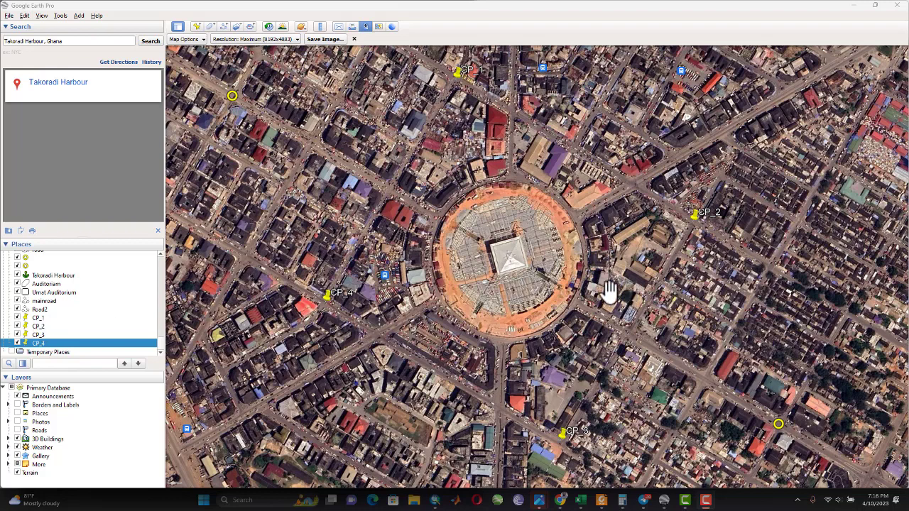
right_click(38, 319)
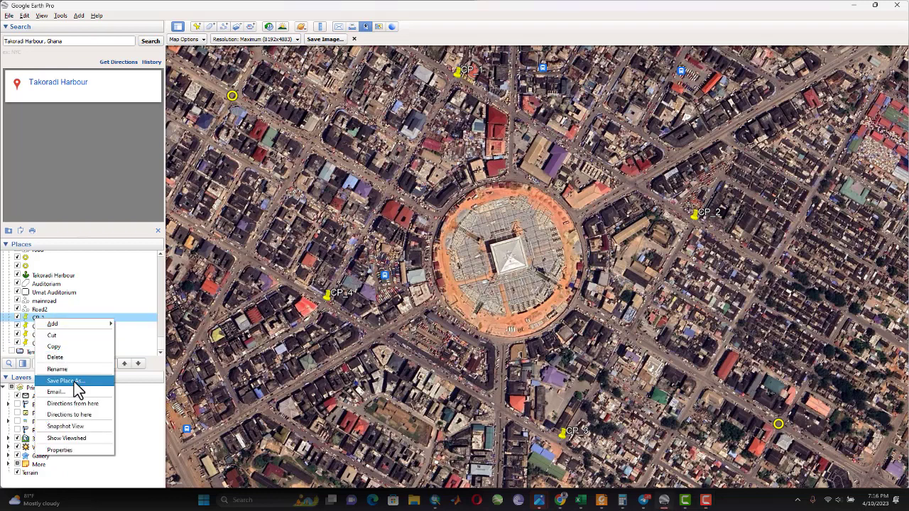
click(74, 382)
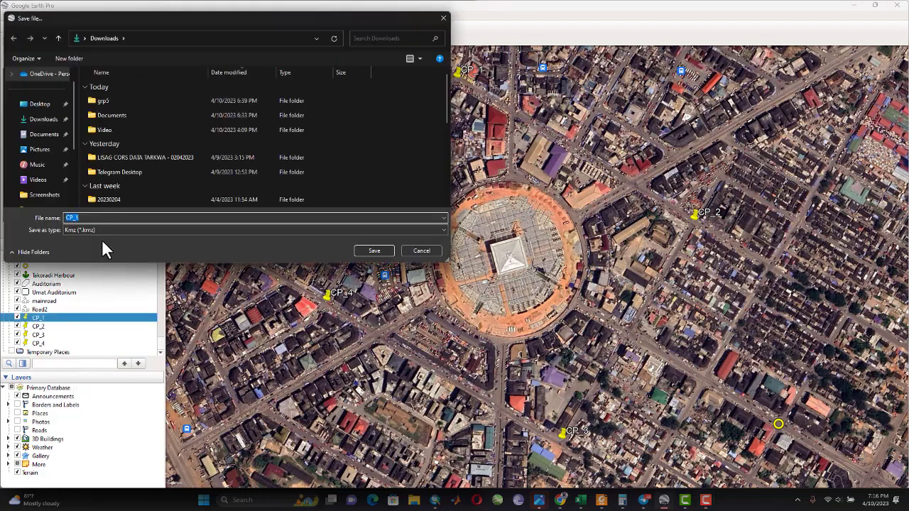
click(375, 251)
Save the CP_2 placemark as a KMZ file named CP_2 in the Downloads folder
click(40, 327)
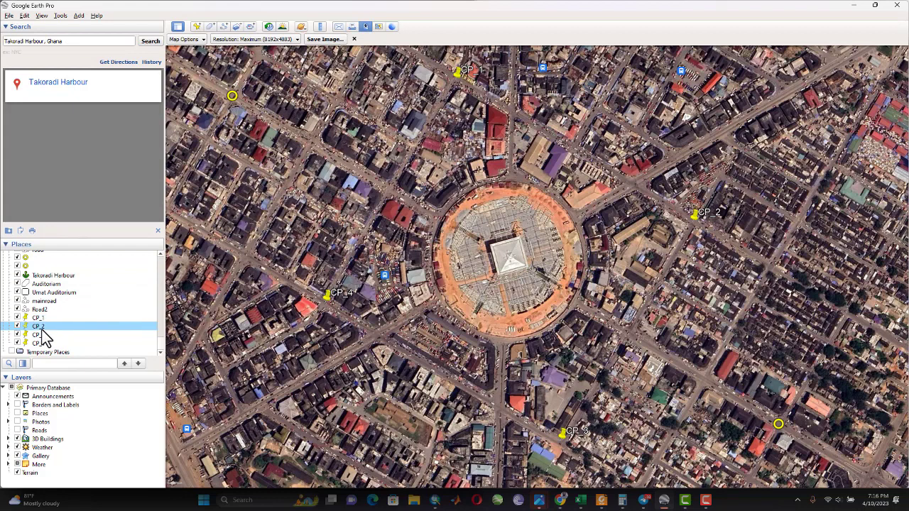
right_click(41, 331)
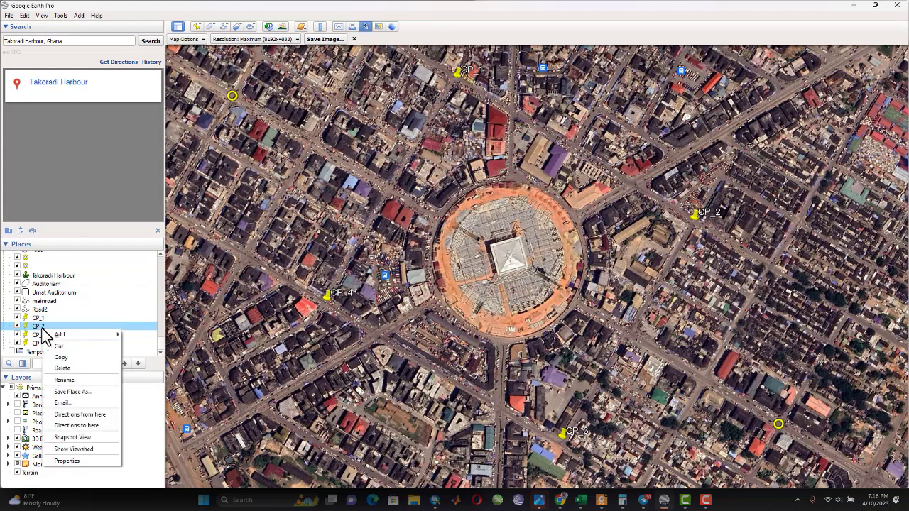
click(78, 391)
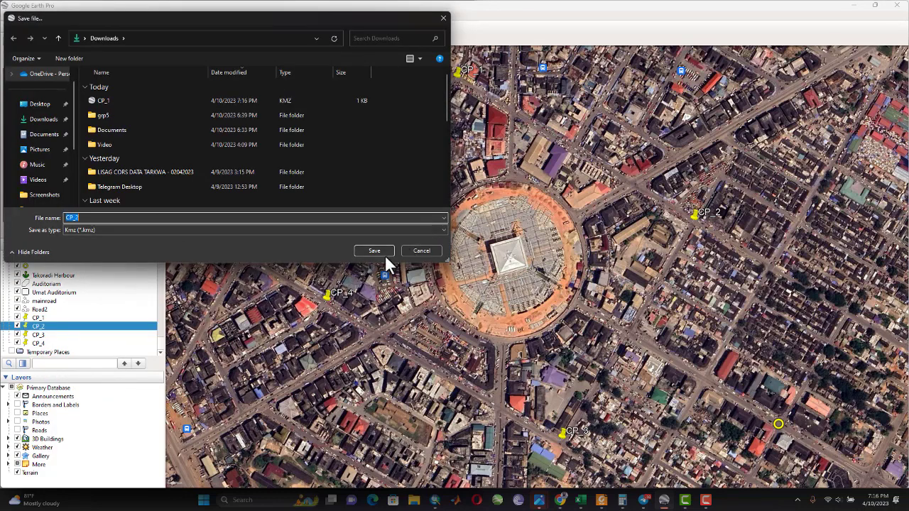
click(383, 250)
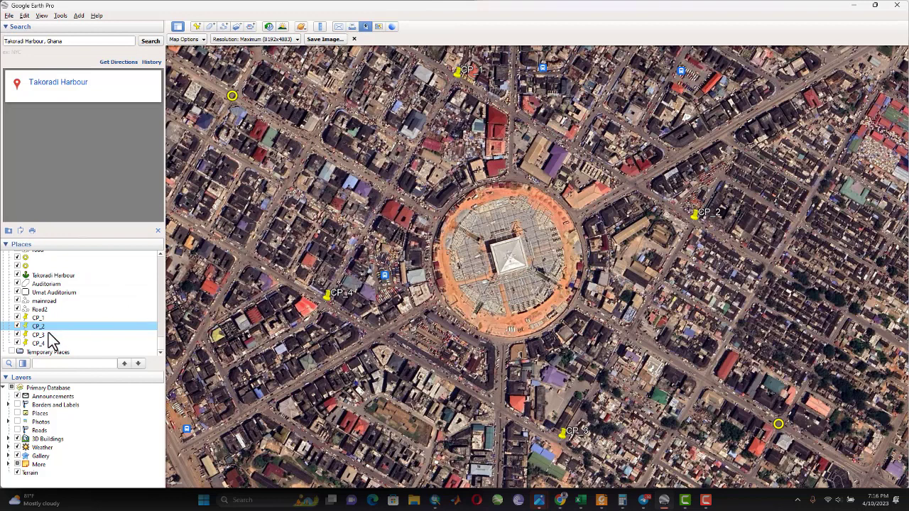
Save the CP_3 placemark as a KMZ file named CP_3 in the Downloads folder
click(47, 334)
right_click(43, 338)
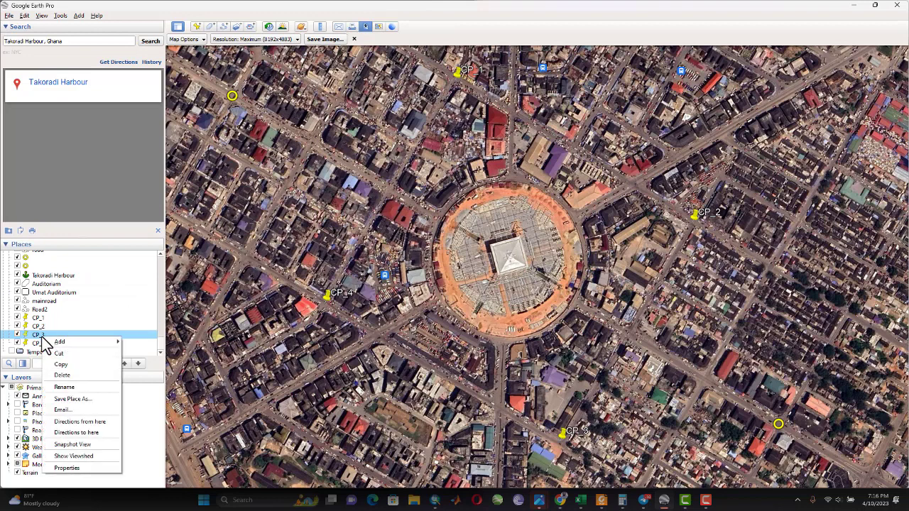
click(75, 399)
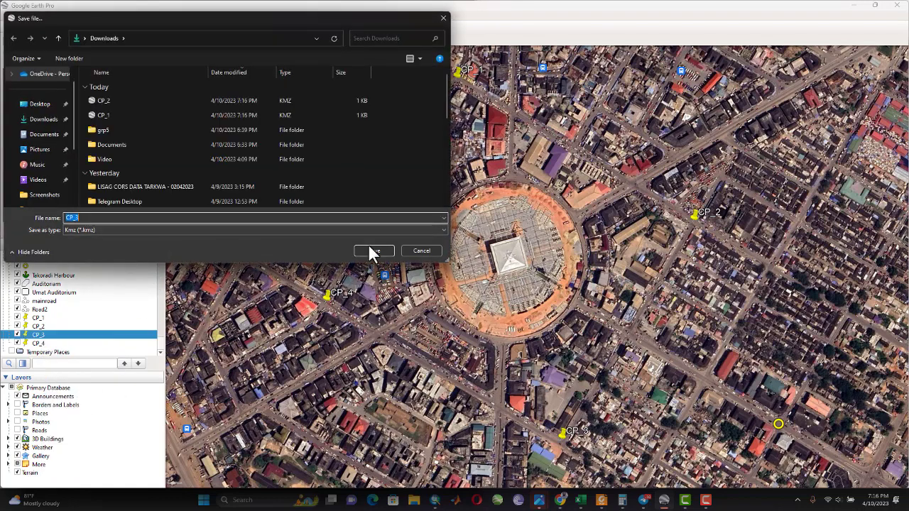
click(374, 251)
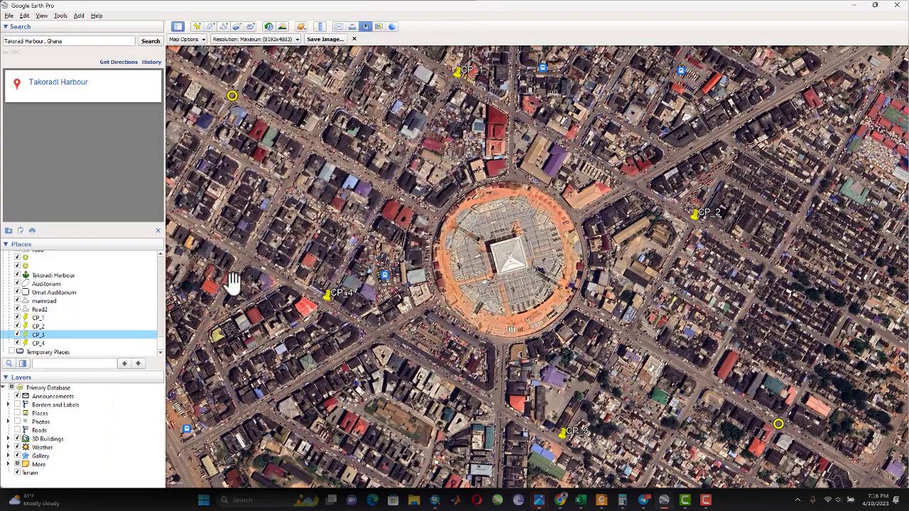
Save the CP_4 placemark as a KMZ file named CP_4 in the Downloads folder
click(39, 343)
right_click(41, 347)
click(68, 405)
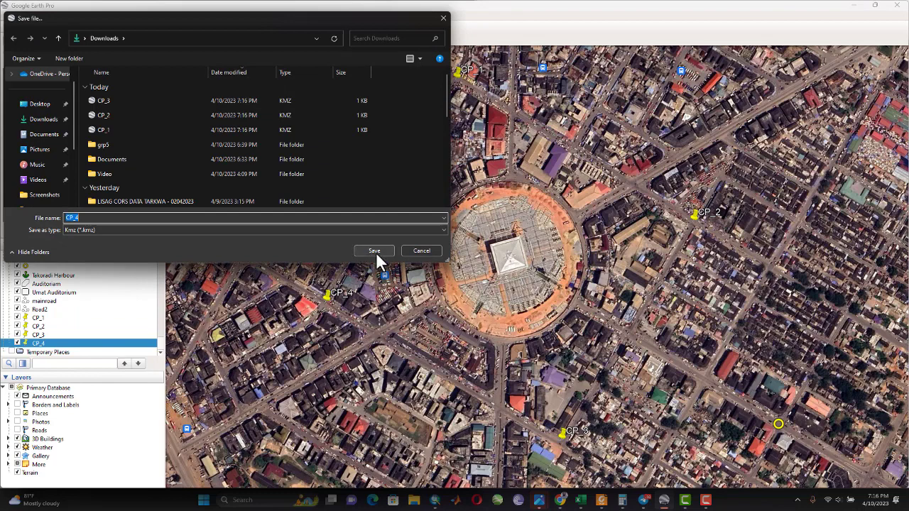
click(376, 252)
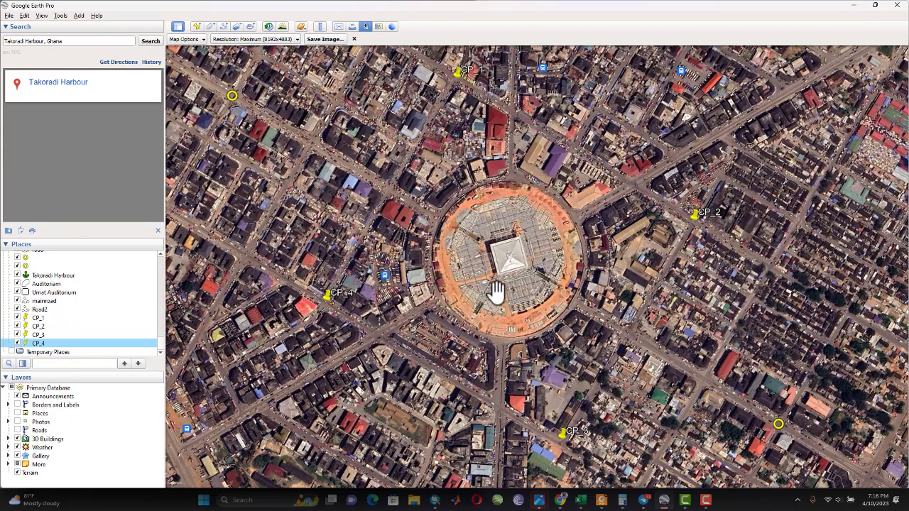
Minimize Google Earth Pro and the image viewer, and switch to the open ArcMap window
click(853, 7)
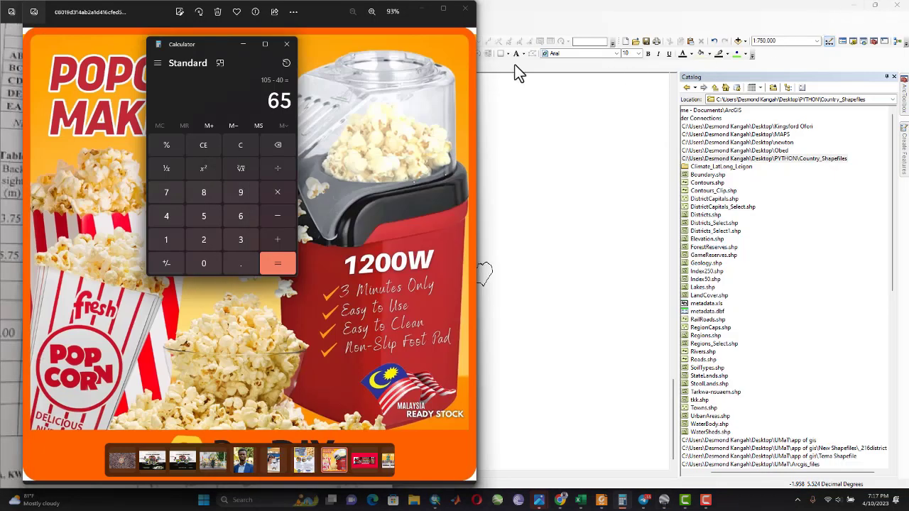
click(423, 6)
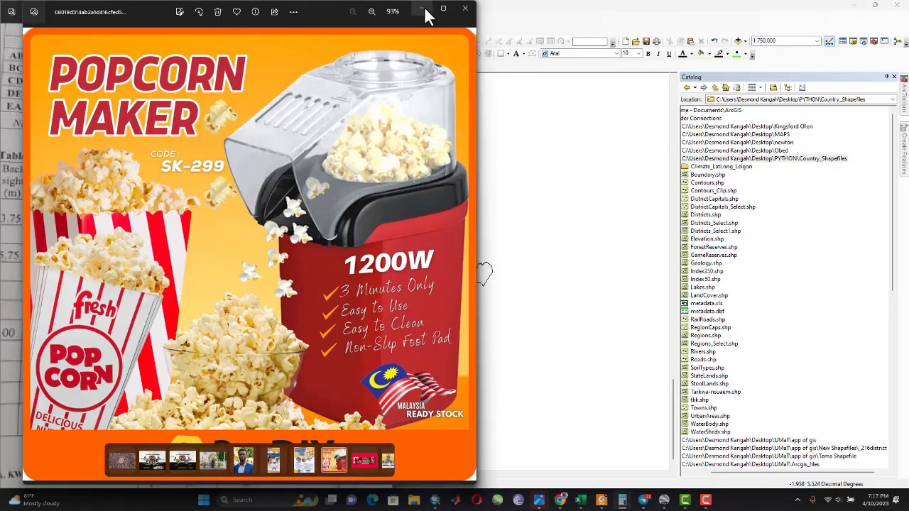
click(755, 15)
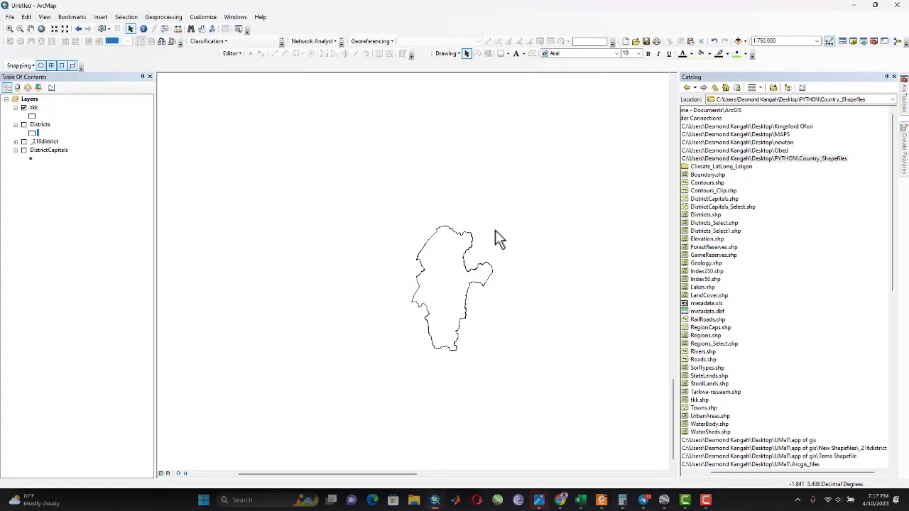
Create a new document from the Blank Map template, saving the current map as an ArcMap document named MM
click(10, 16)
click(36, 29)
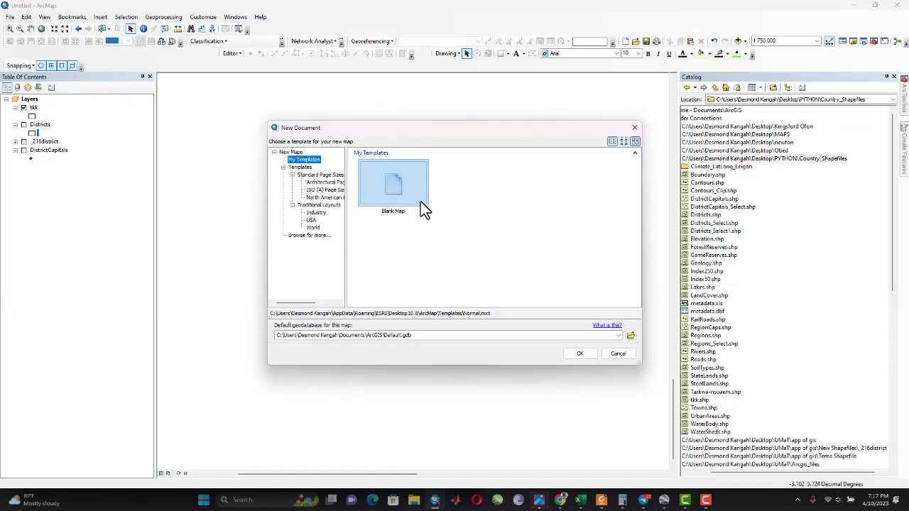
click(395, 183)
click(591, 353)
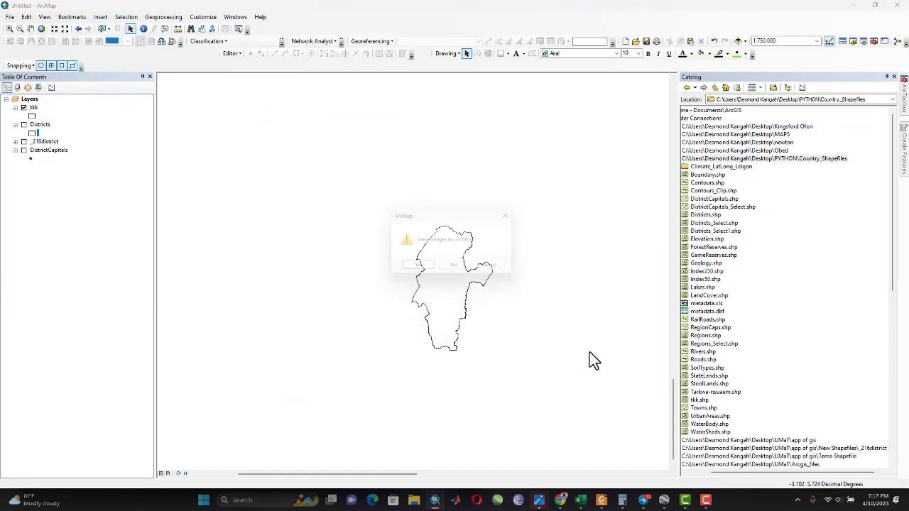
click(425, 270)
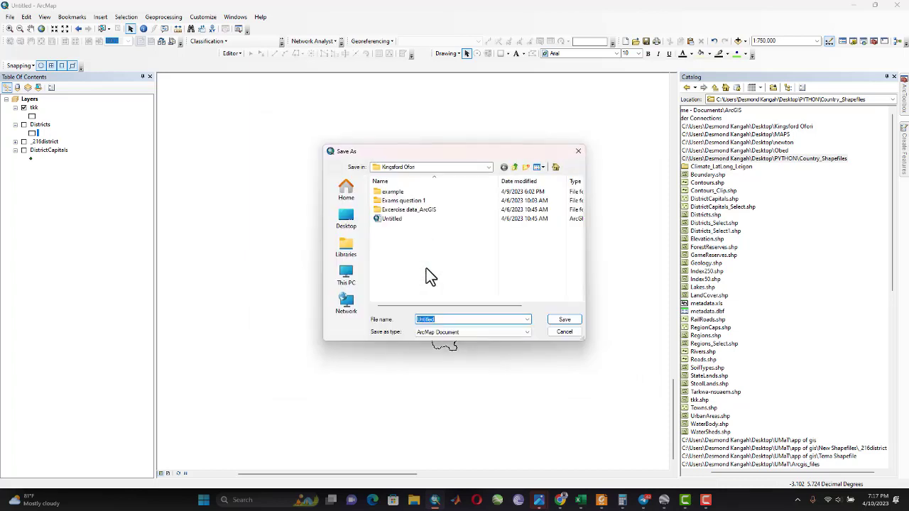
text(MM)
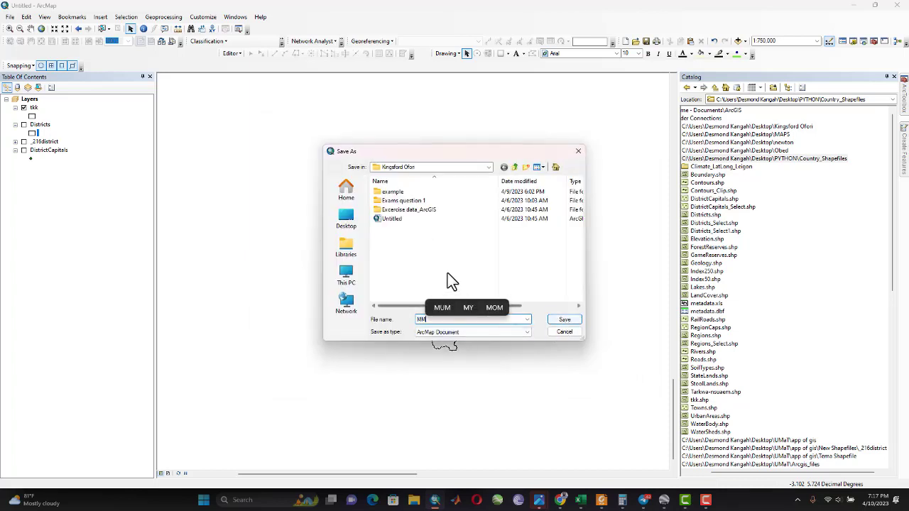
click(572, 321)
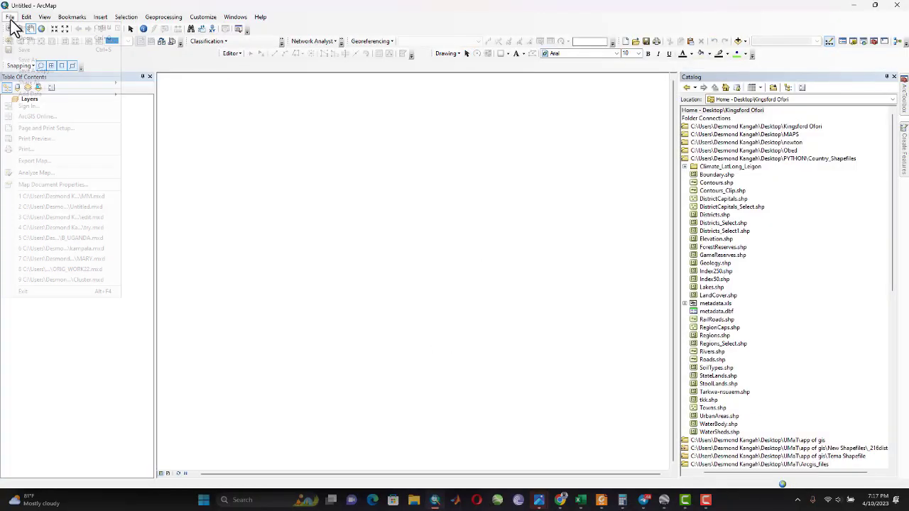
Activate the Select Elements tool in place of panning
click(10, 17)
key(Escape)
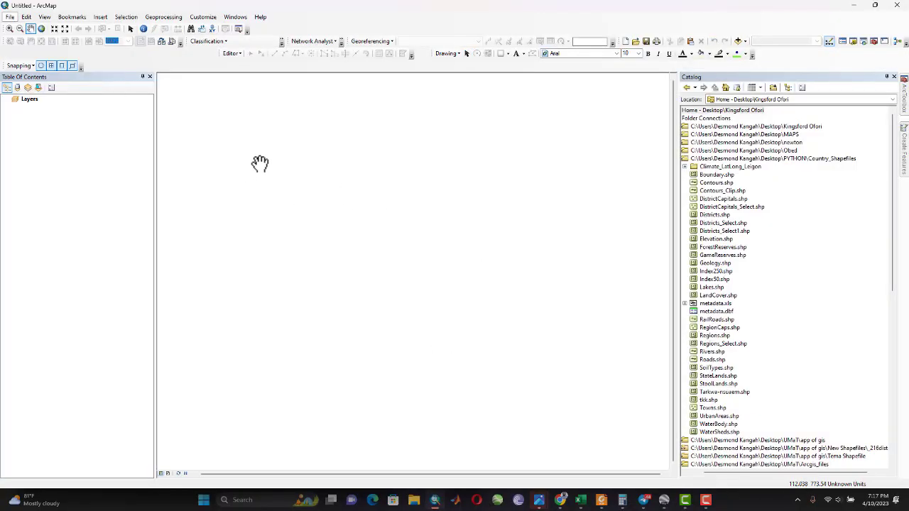
click(130, 28)
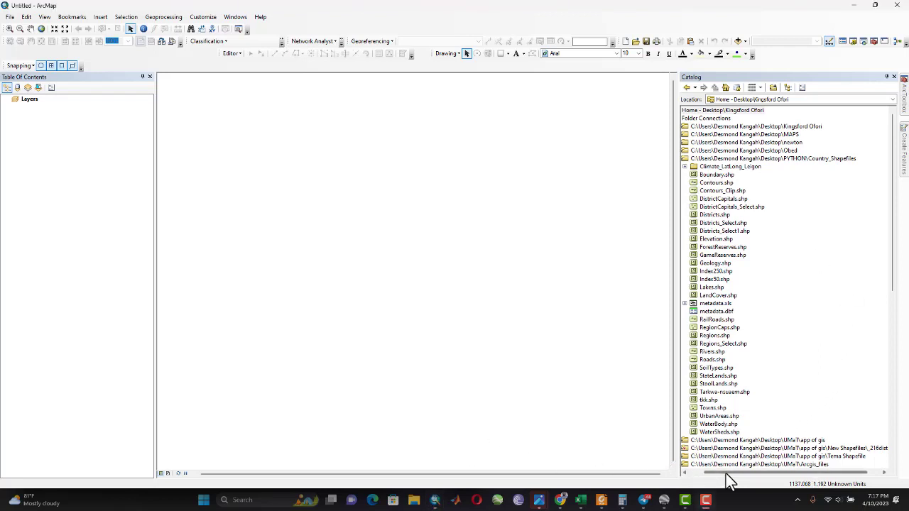
Collapse the Country_Shapefiles and Arcgis_files folders under the Catalog's folder connections
drag(728, 481, 692, 483)
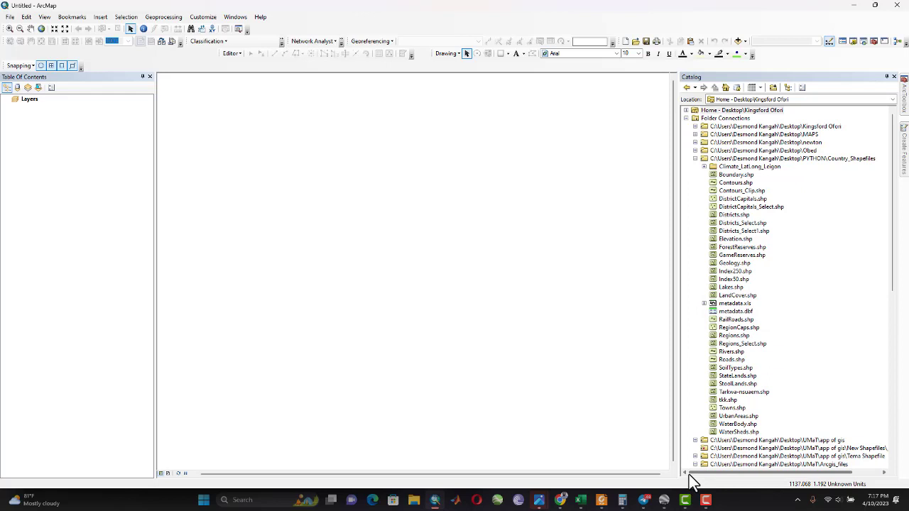
click(686, 118)
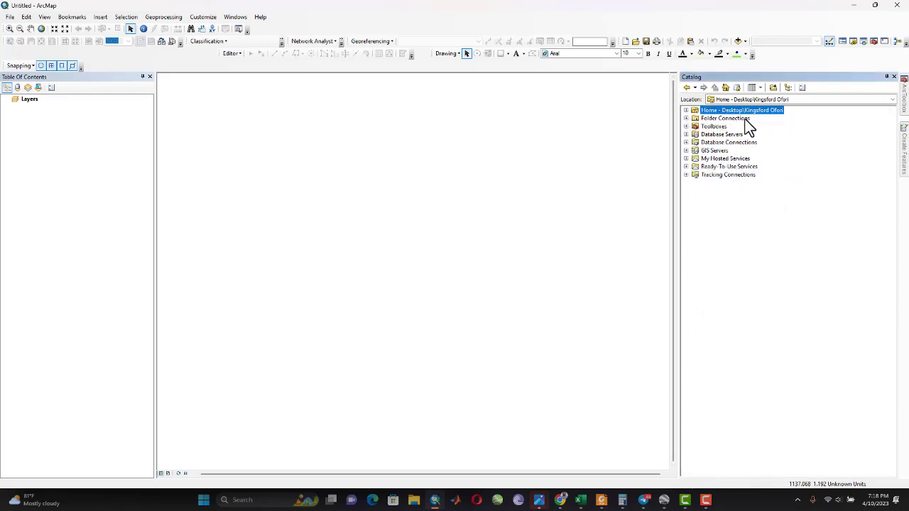
click(686, 118)
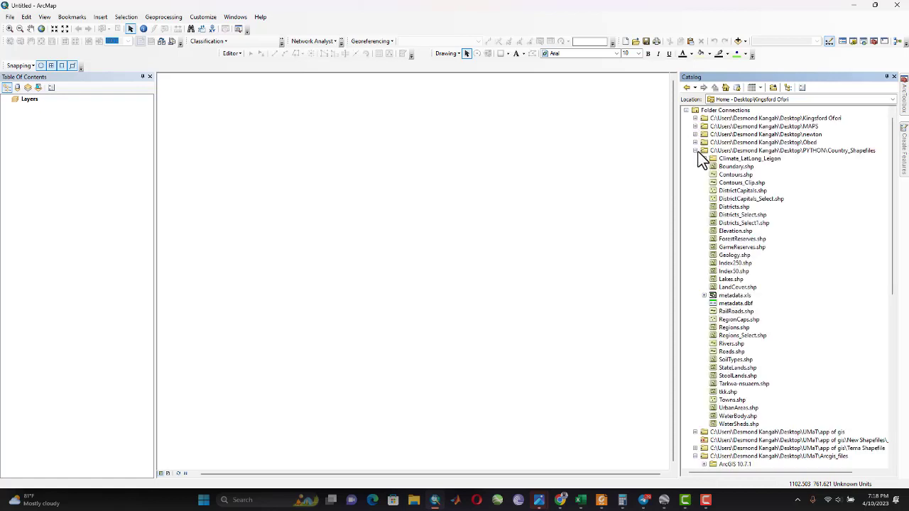
click(695, 151)
click(695, 183)
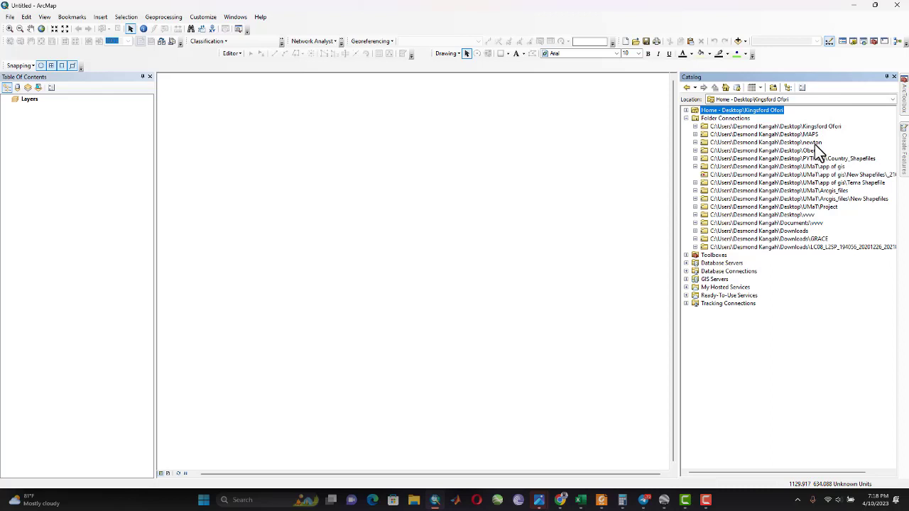
Convert CP_1.kmz from the Downloads folder with the KML To Layer conversion tool, using CP_1 as the output data name
click(874, 42)
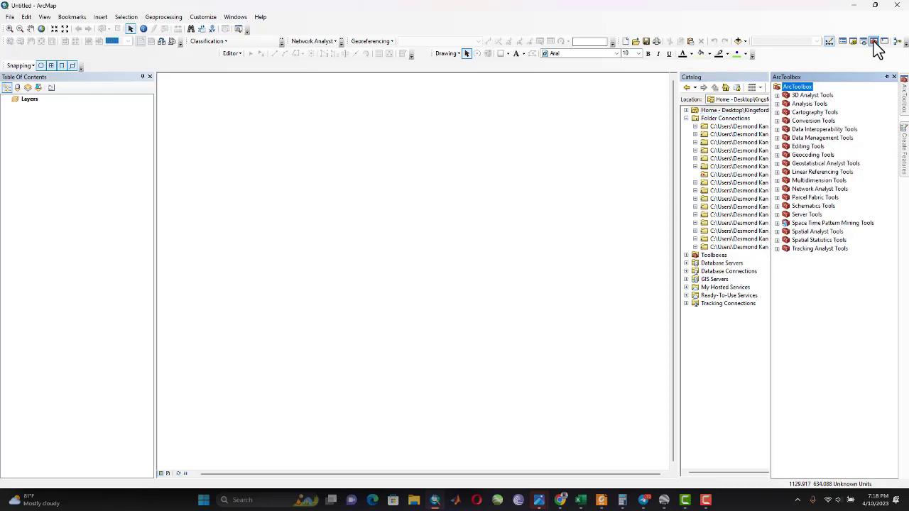
click(777, 122)
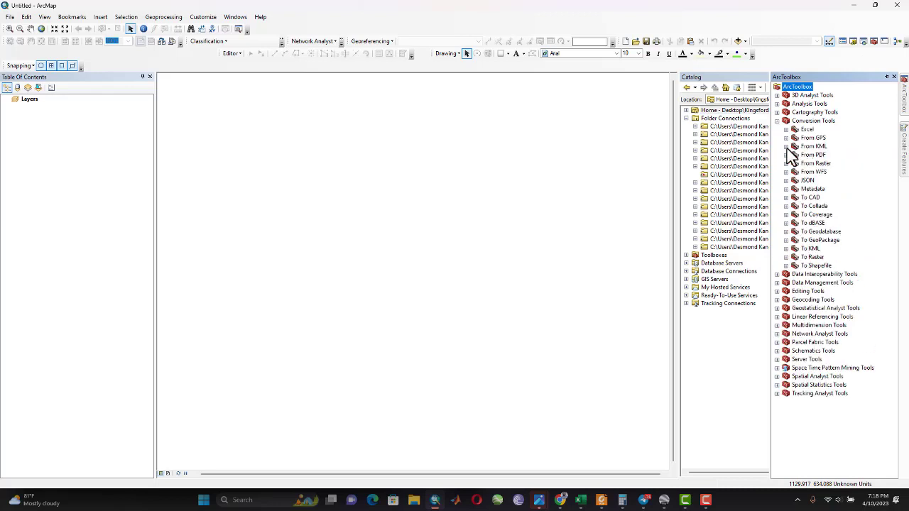
click(786, 146)
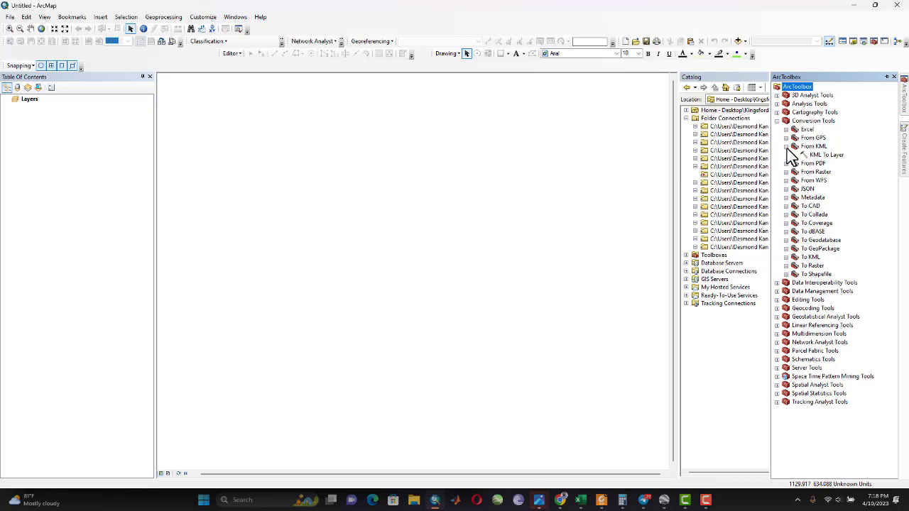
double_click(824, 155)
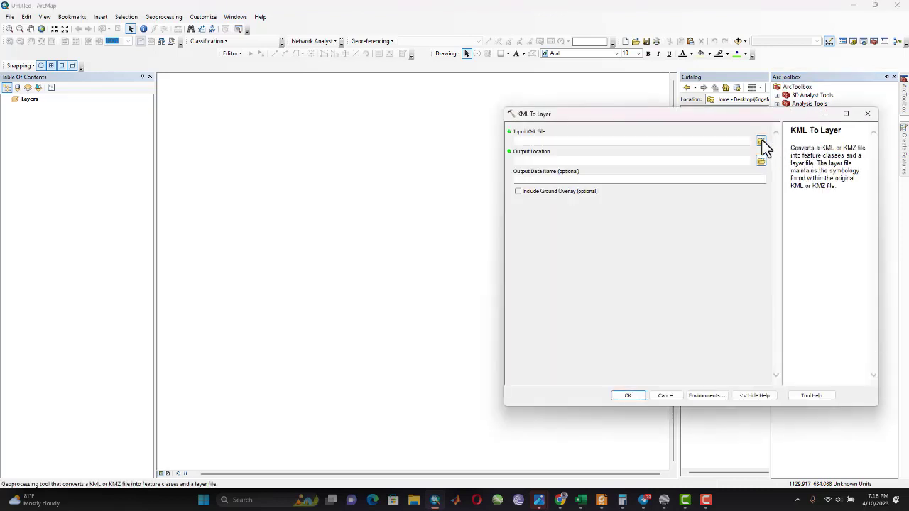
click(760, 142)
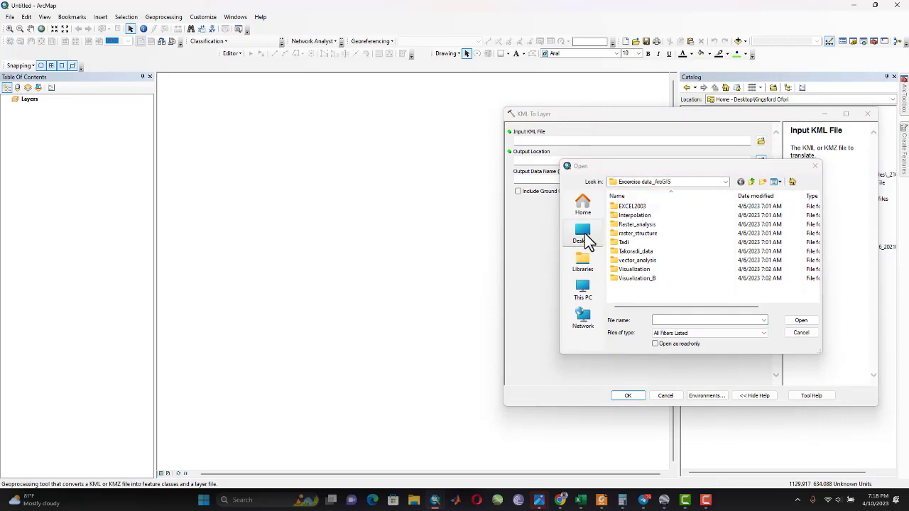
click(583, 234)
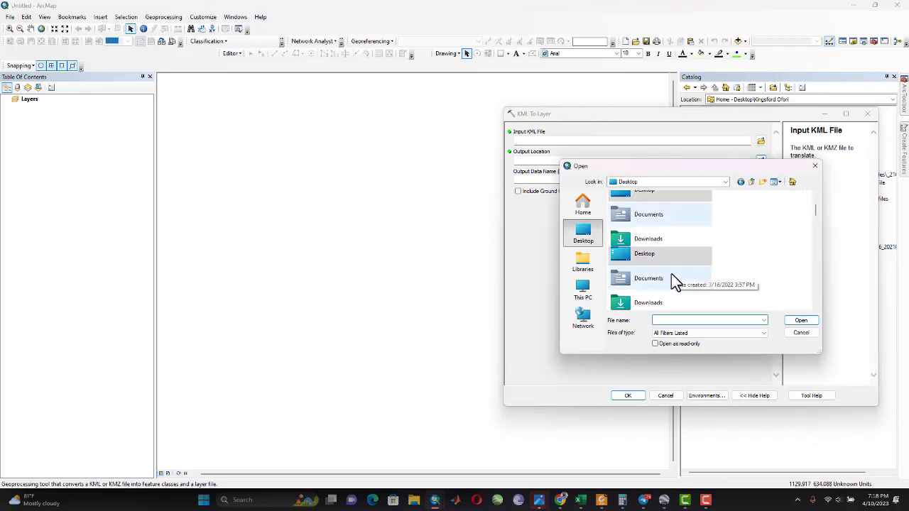
double_click(669, 241)
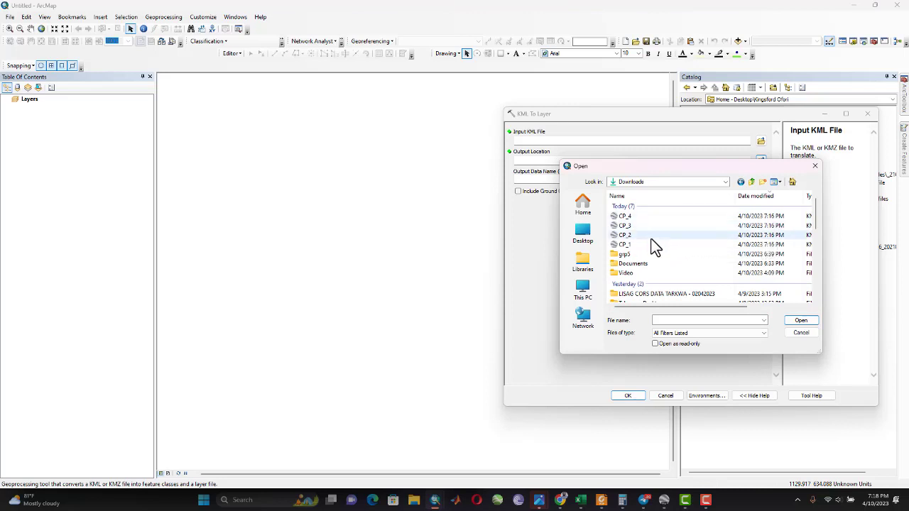
click(651, 245)
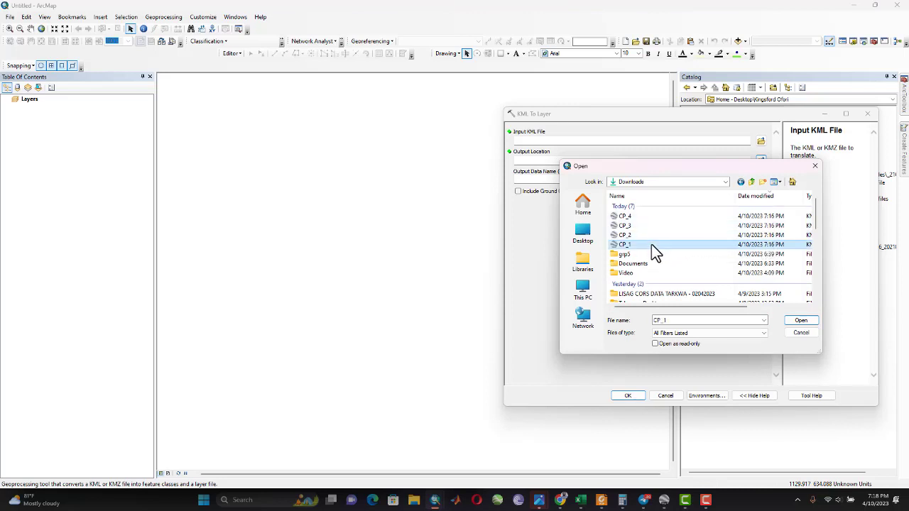
click(801, 322)
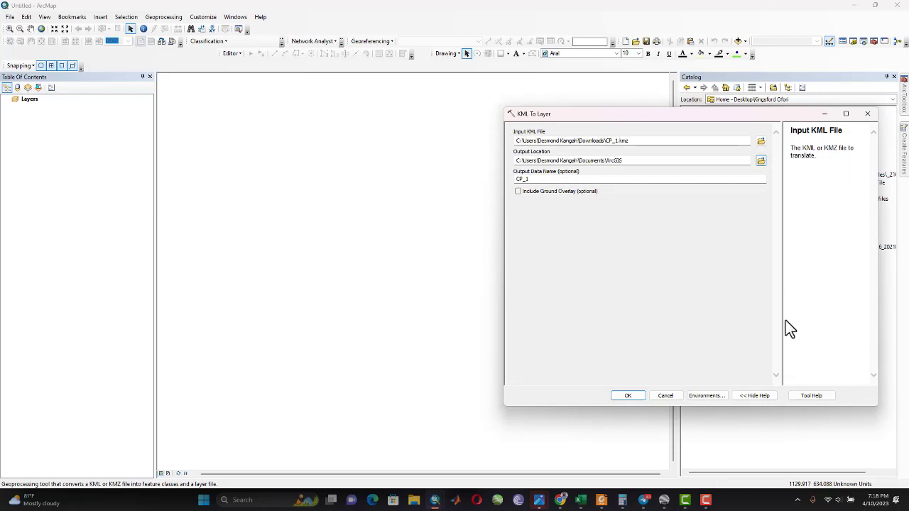
click(639, 392)
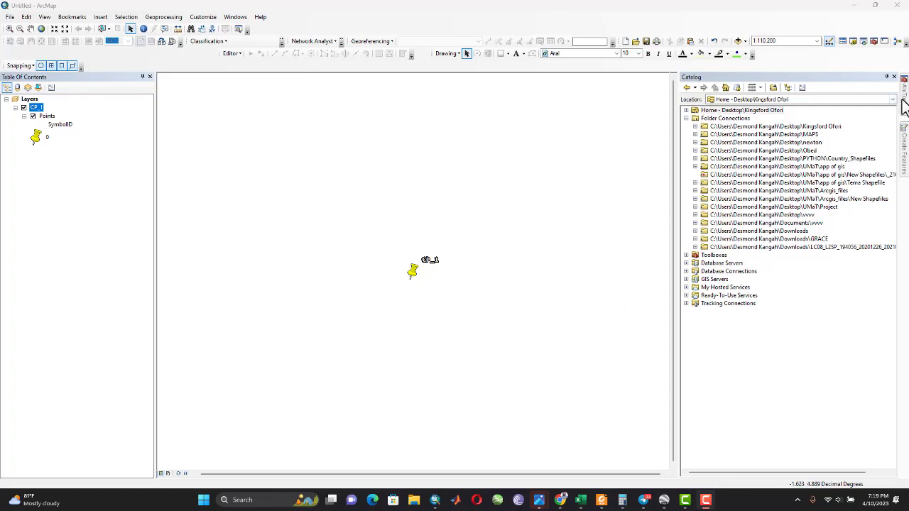
Convert CP_2.kmz from the Downloads folder with KML To Layer, using CP_2 as the output data name
mouse_move(903, 101)
double_click(828, 155)
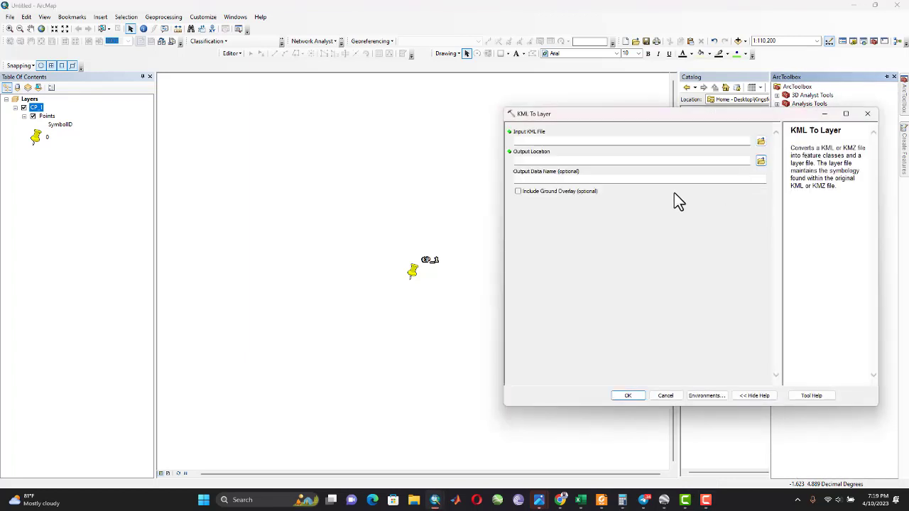
click(762, 141)
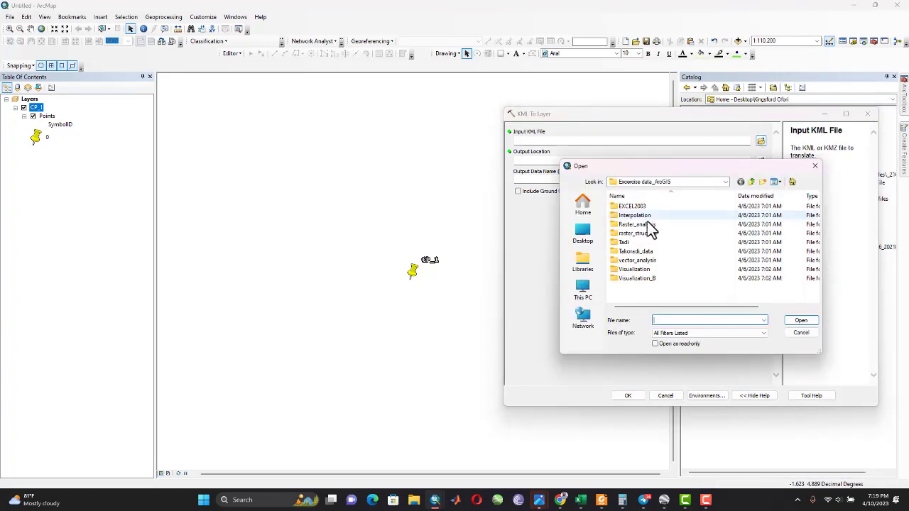
click(583, 234)
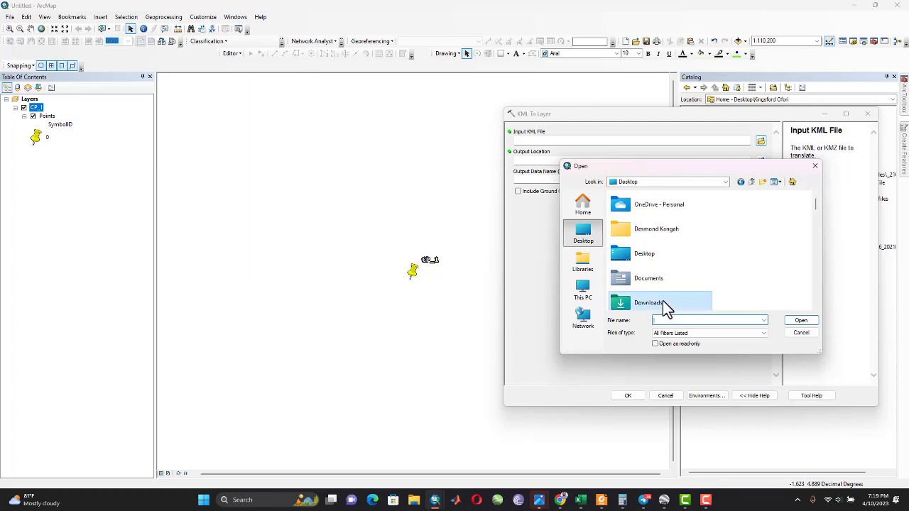
double_click(663, 301)
click(638, 235)
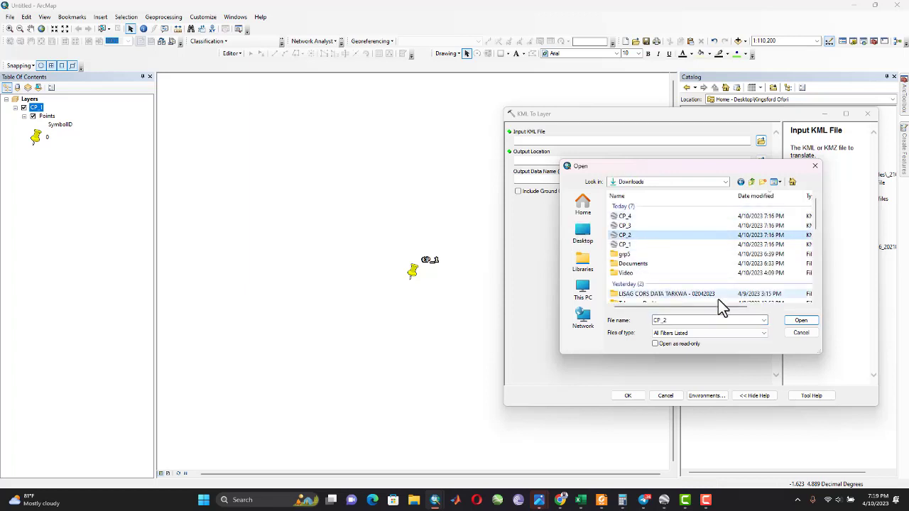
click(800, 321)
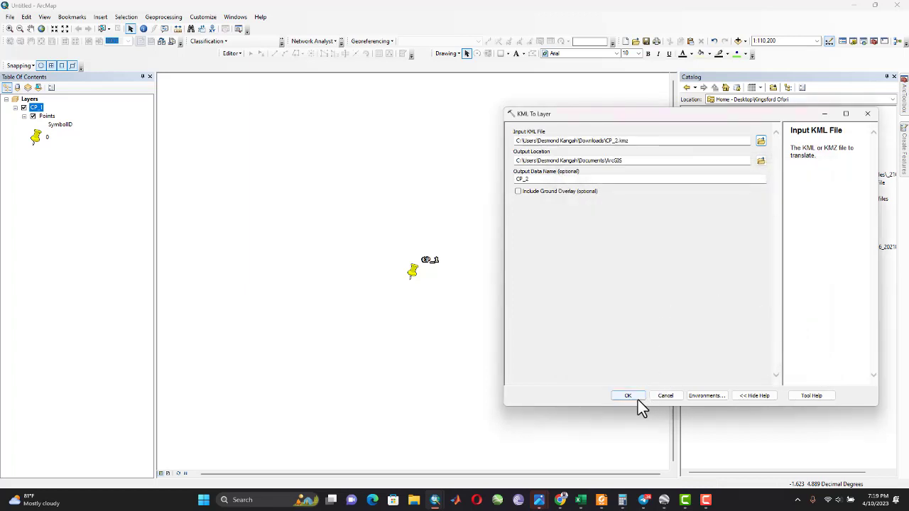
click(630, 395)
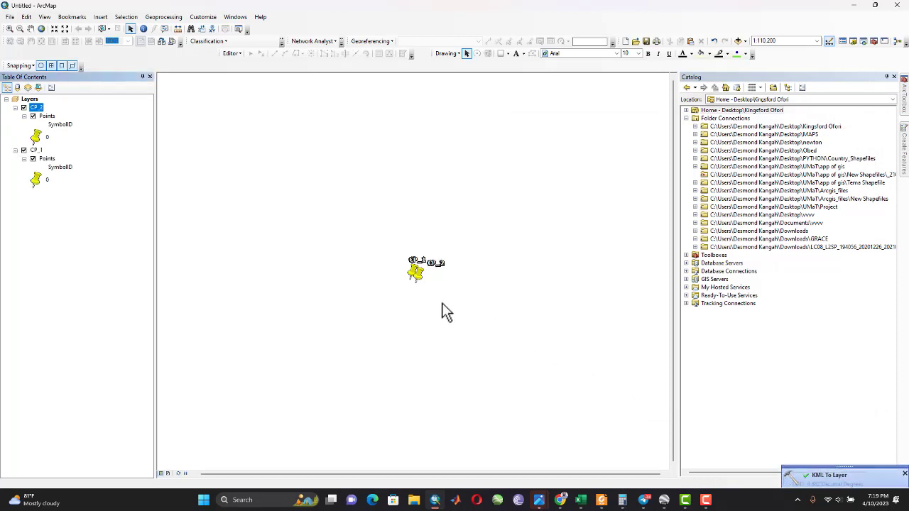
Convert CP_3.kmz from the Downloads folder with KML To Layer, using CP_3 as the output data name
scroll(422, 288, up, 4)
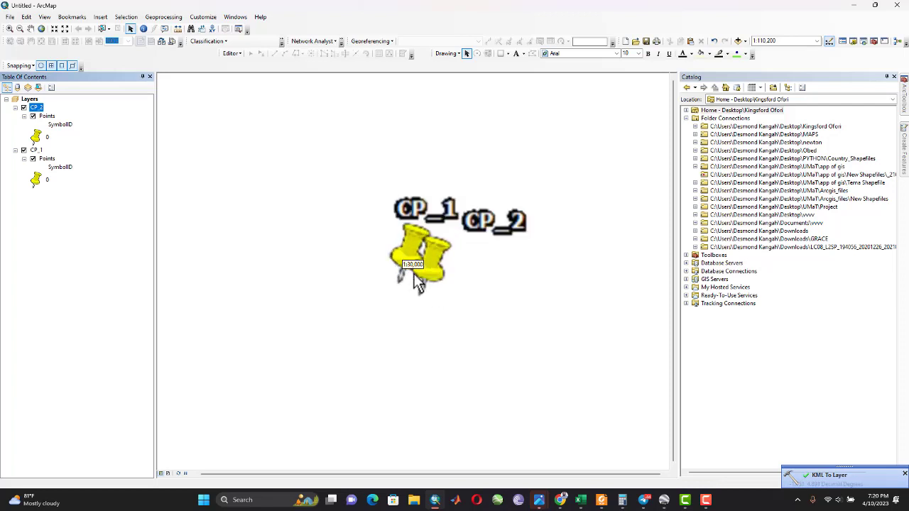
scroll(436, 285, up, 2)
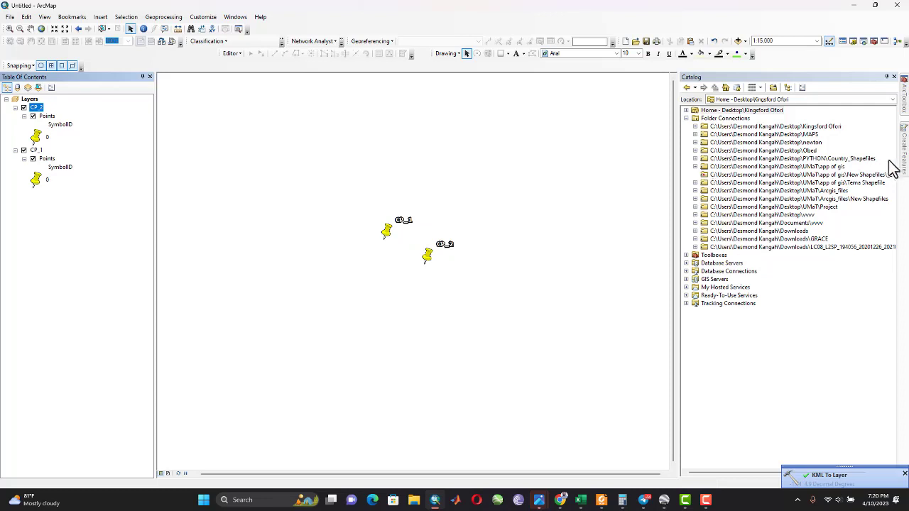
click(904, 105)
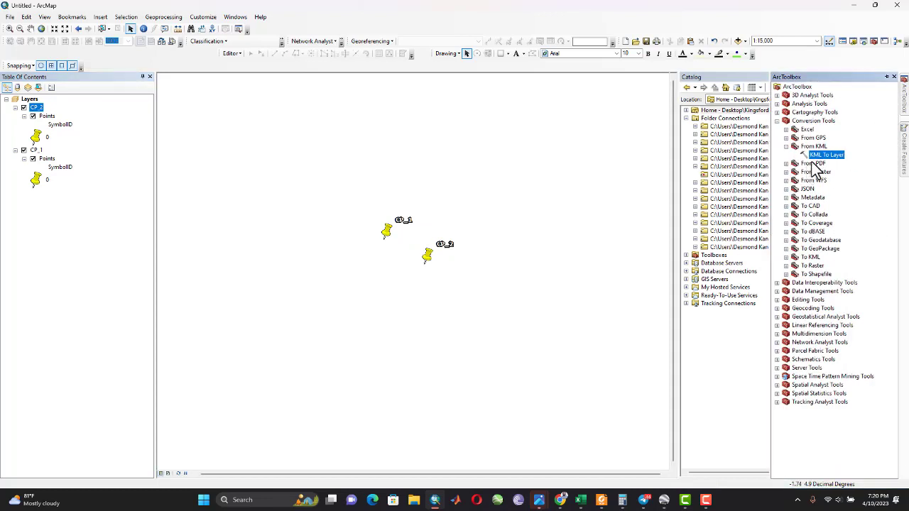
double_click(818, 154)
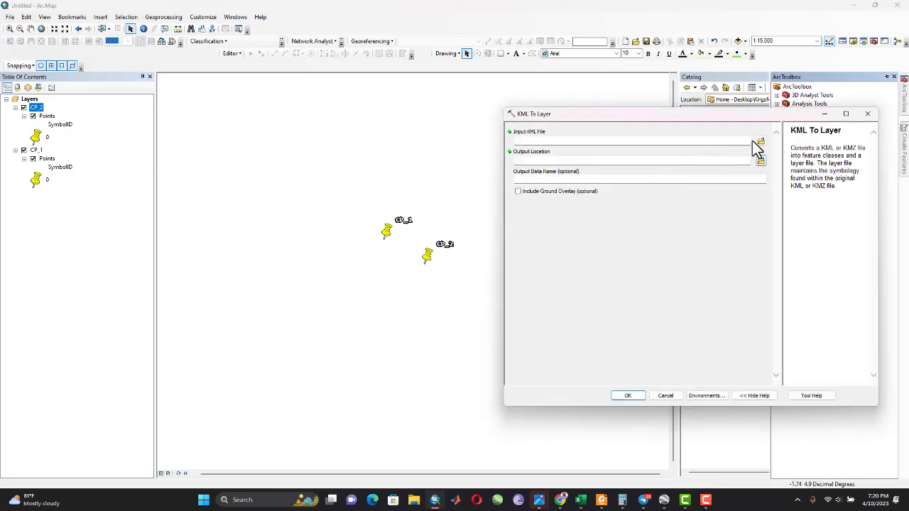
click(760, 141)
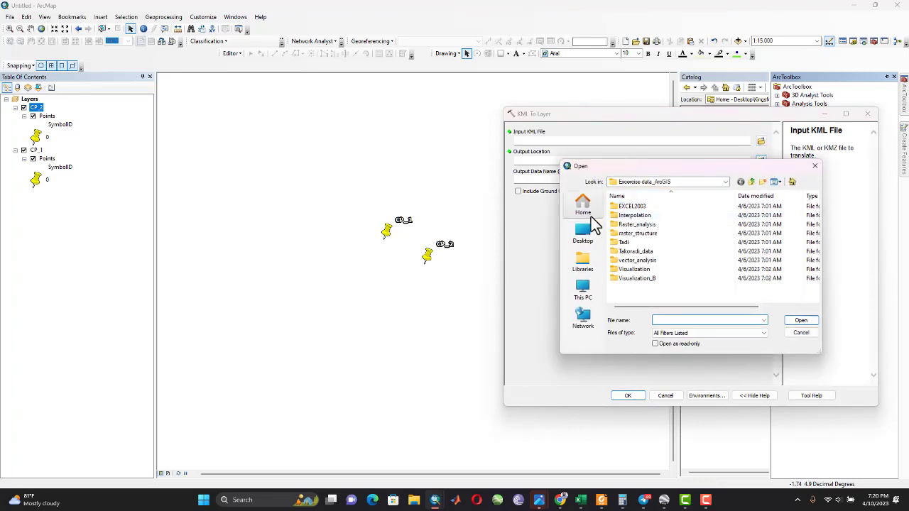
click(584, 235)
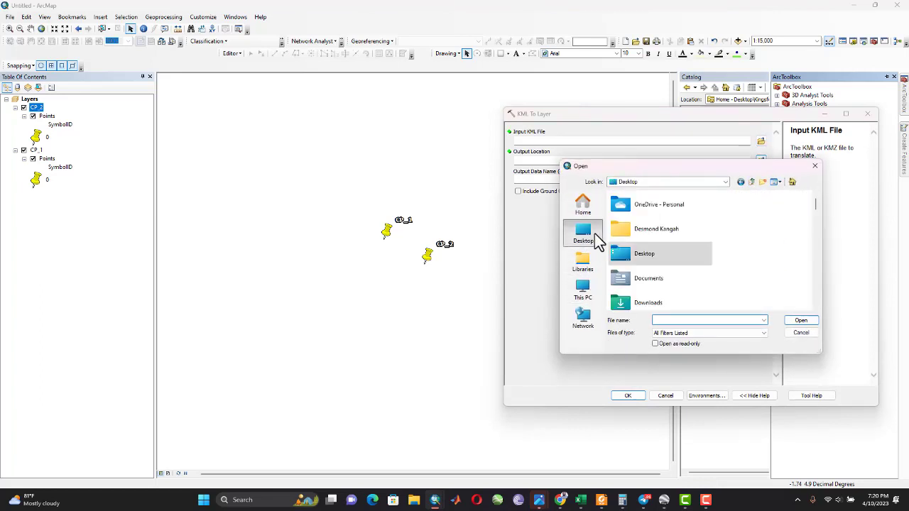
double_click(658, 303)
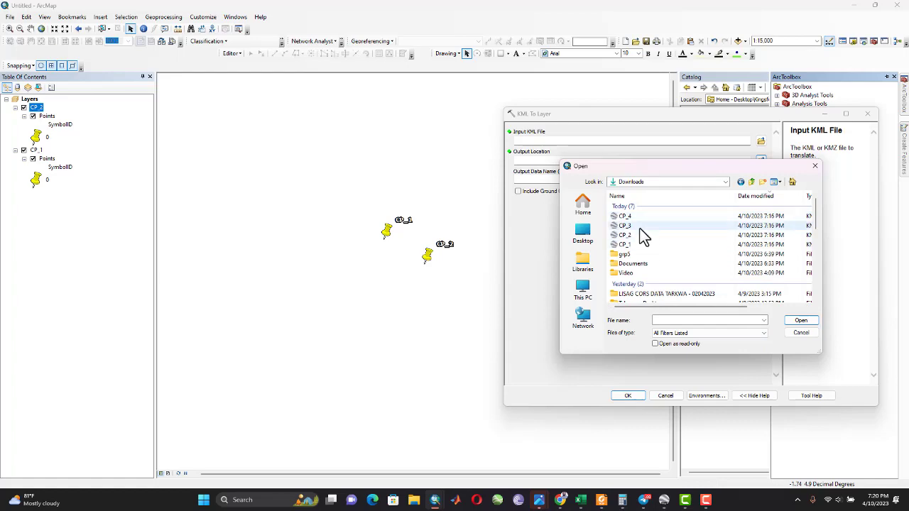
click(629, 226)
click(802, 322)
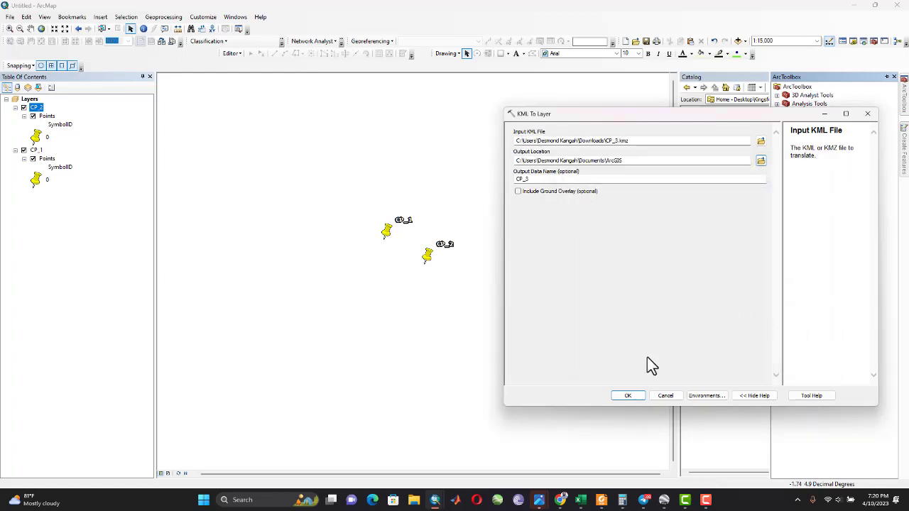
click(636, 396)
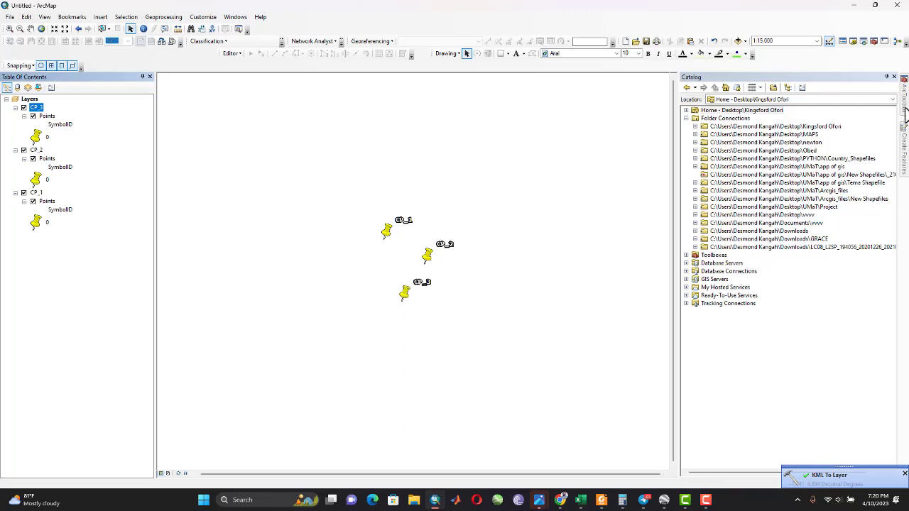
Convert the CP_4 KMZ file from the Downloads folder with KML To Layer, keeping the default output settings
mouse_move(905, 113)
double_click(826, 157)
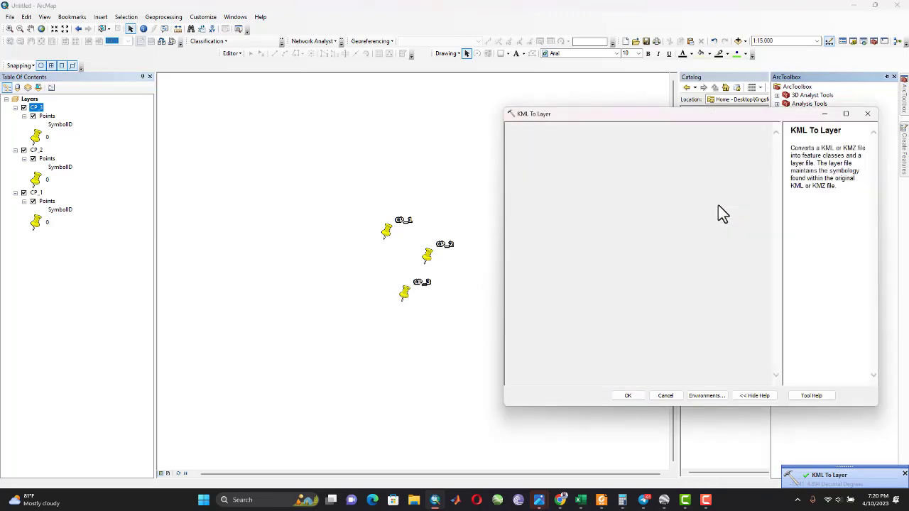
click(760, 142)
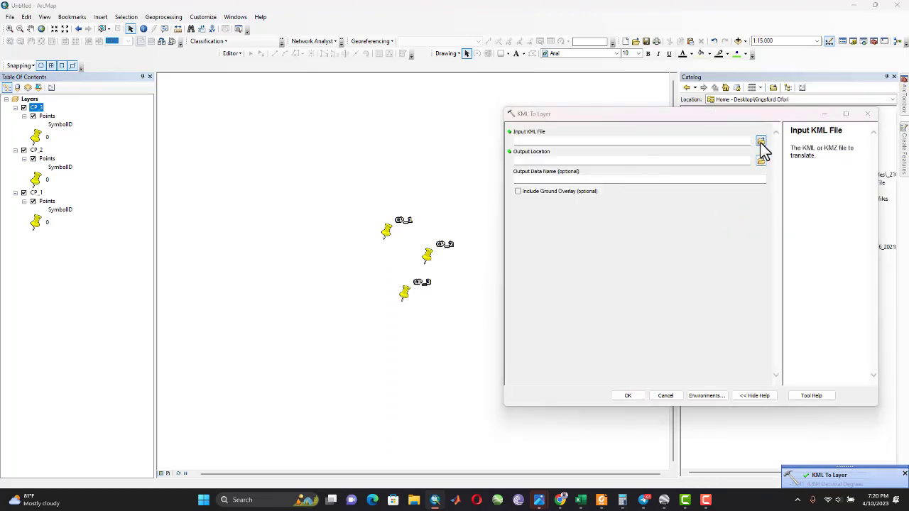
click(586, 234)
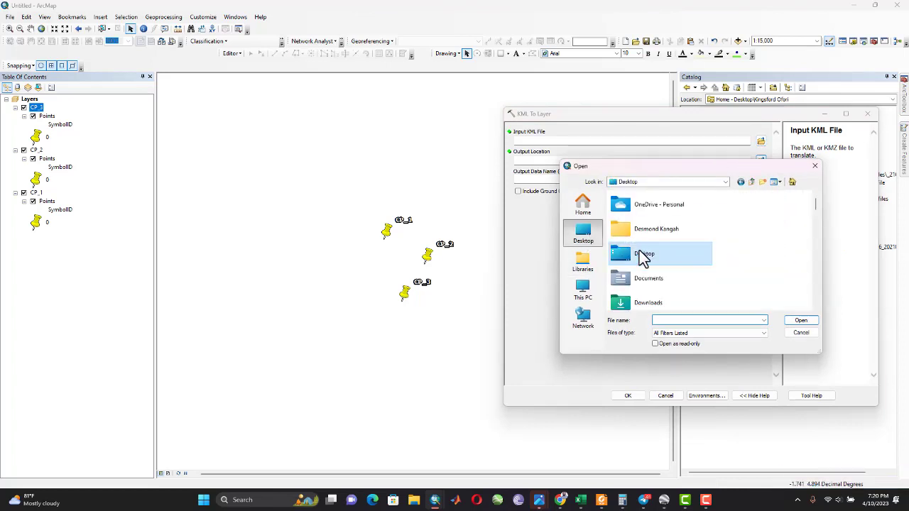
double_click(660, 305)
click(643, 216)
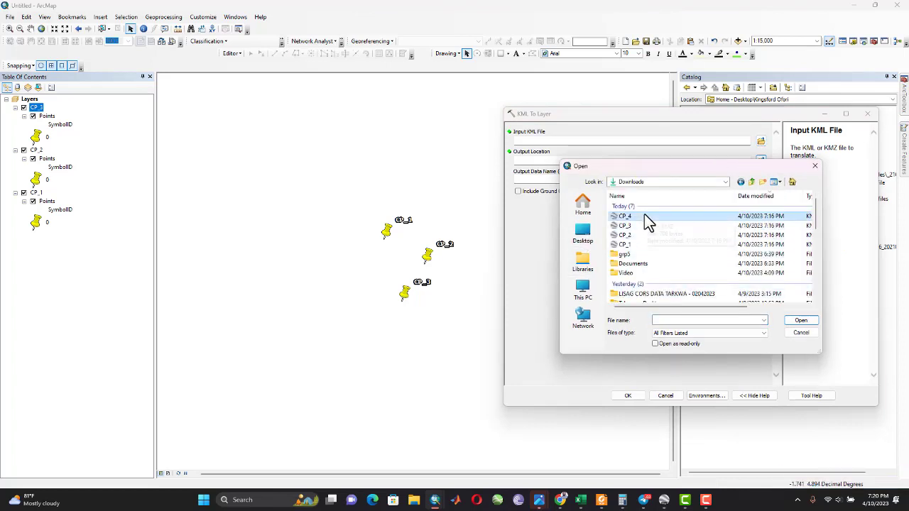
click(802, 322)
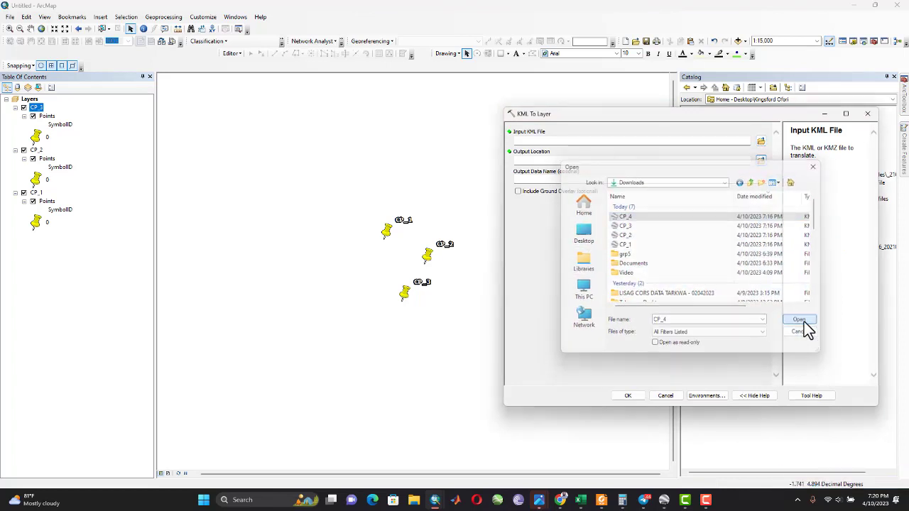
click(629, 397)
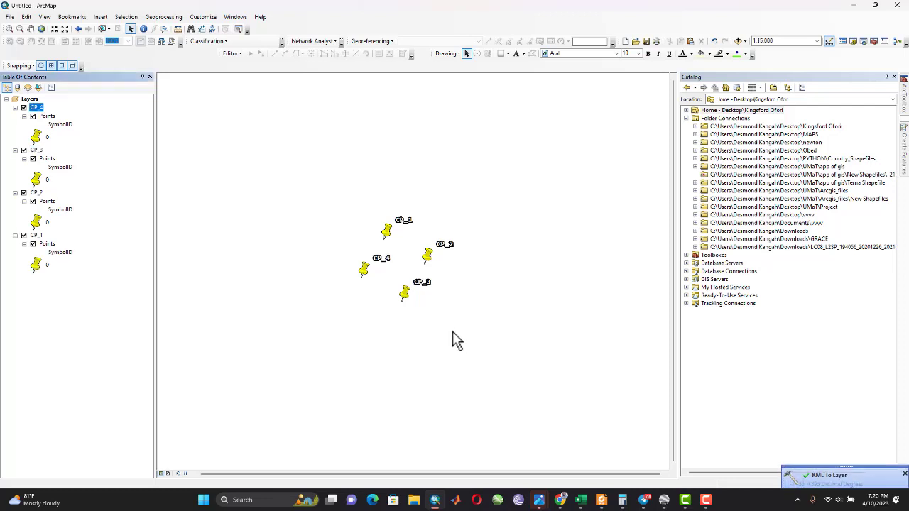
Add IMAGERR.jpg from the Downloads folder connection to the map, placing it below the four control point layers
scroll(362, 273, down, 2)
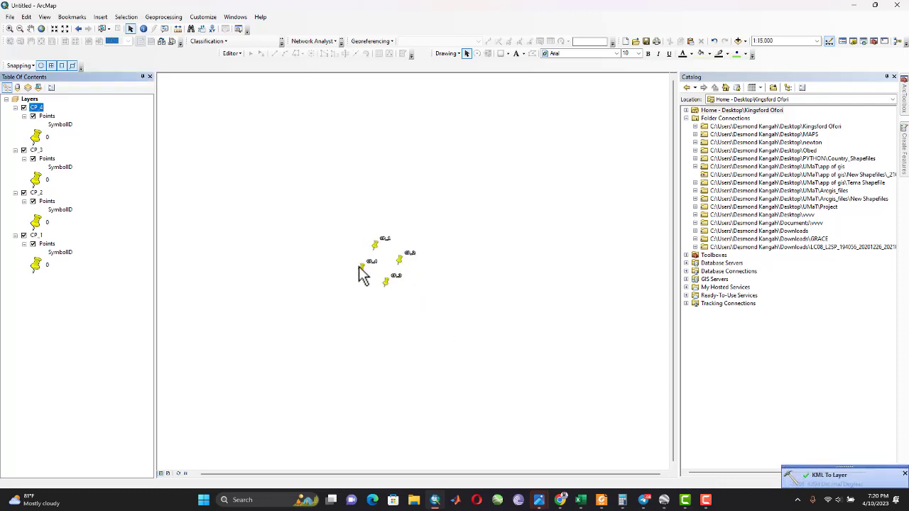
scroll(362, 273, down, 2)
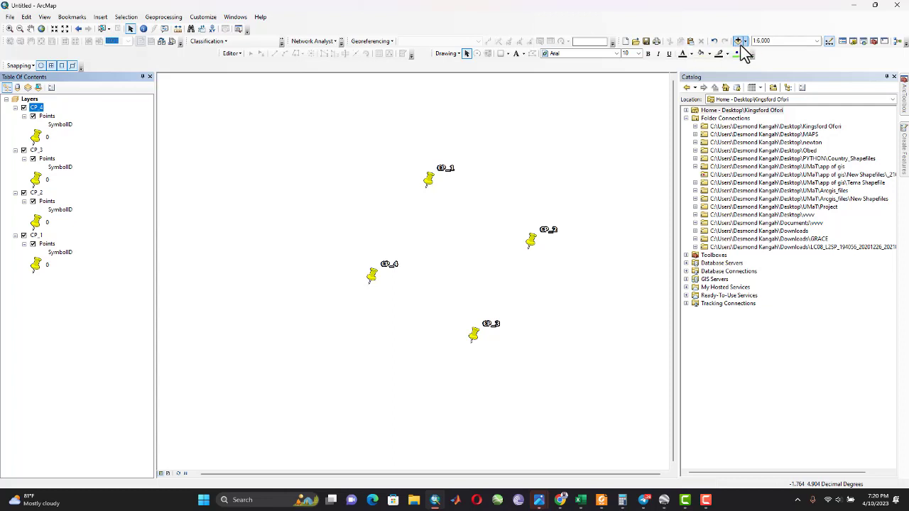
click(695, 230)
scroll(739, 250, down, 2)
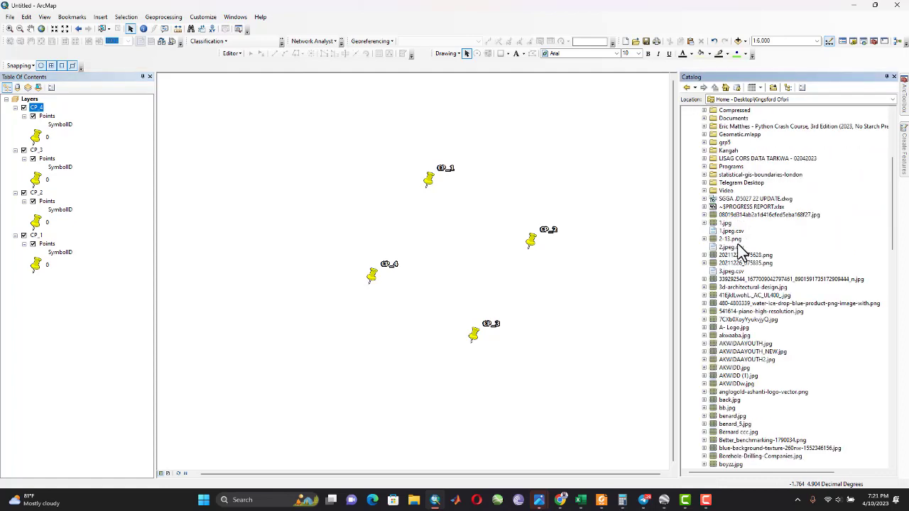
scroll(740, 249, down, 3)
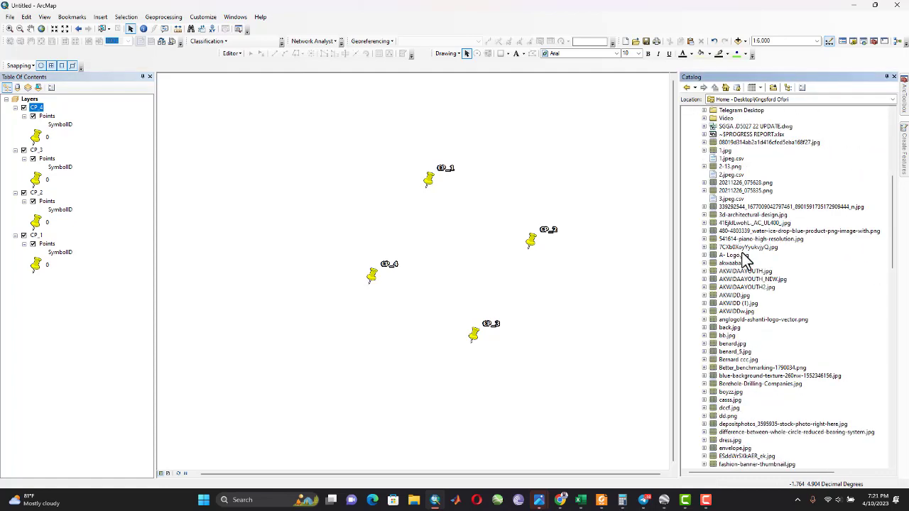
scroll(740, 241, down, 9)
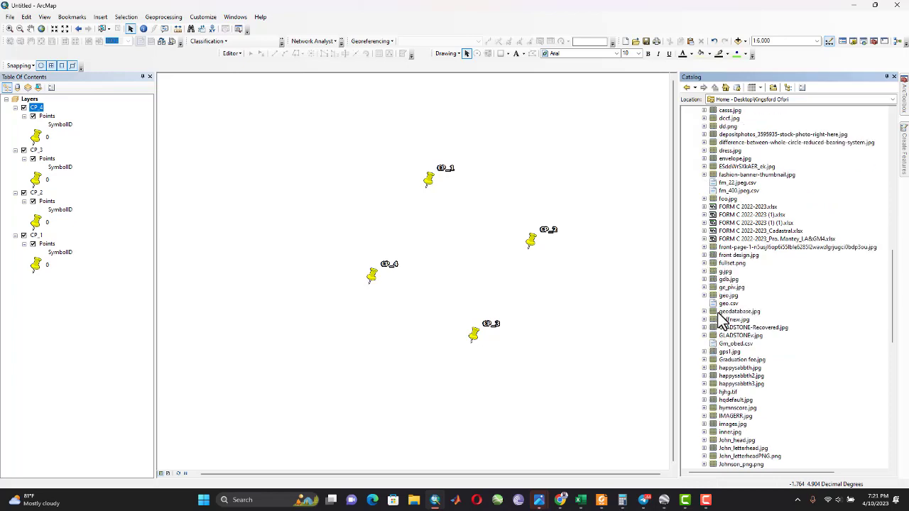
scroll(725, 318, down, 5)
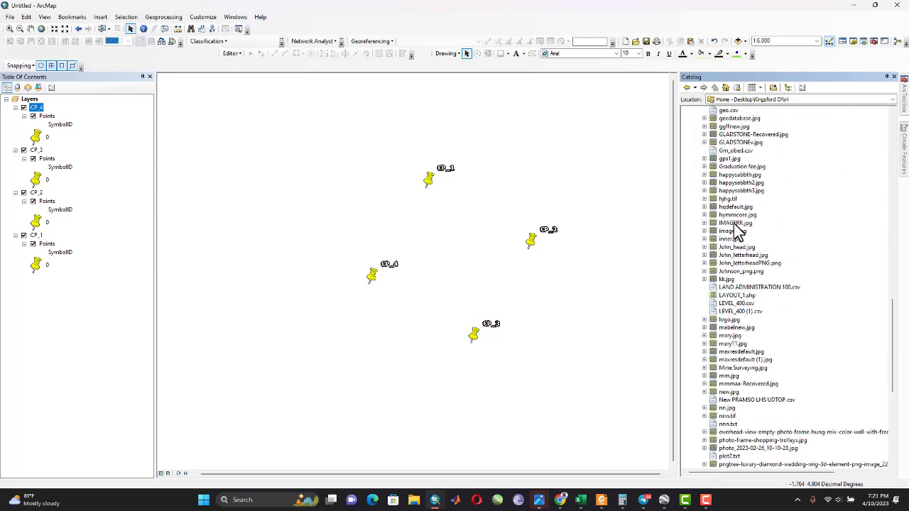
drag(736, 224, 44, 342)
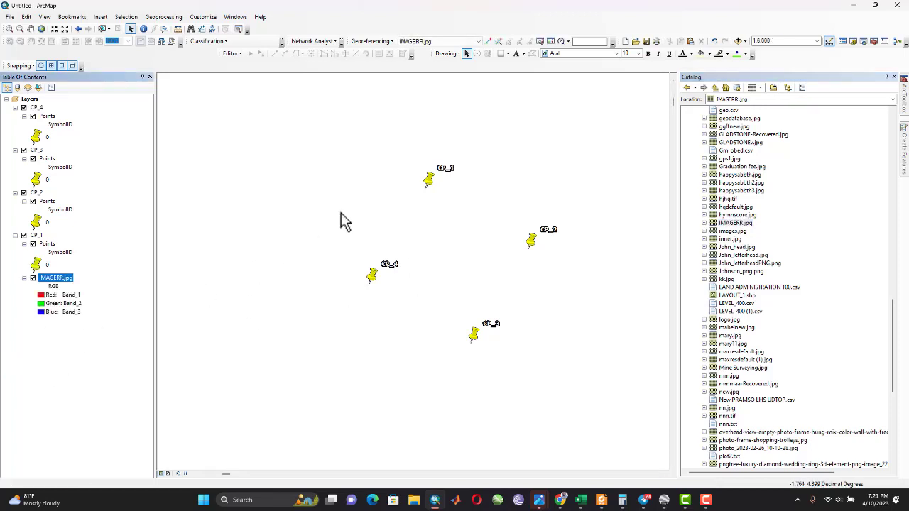
Zoom to the IMAGERR.jpg layer and examine where the imported control points lie relative to the image
right_click(55, 282)
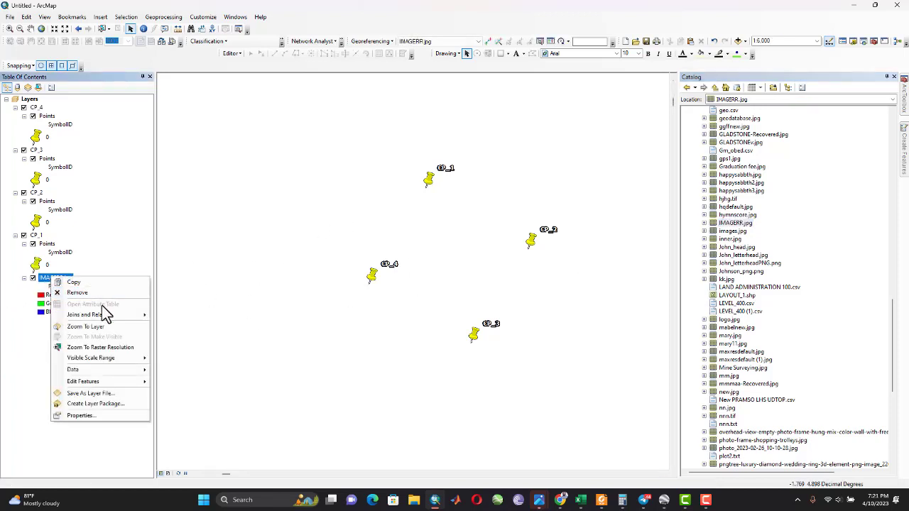
click(105, 332)
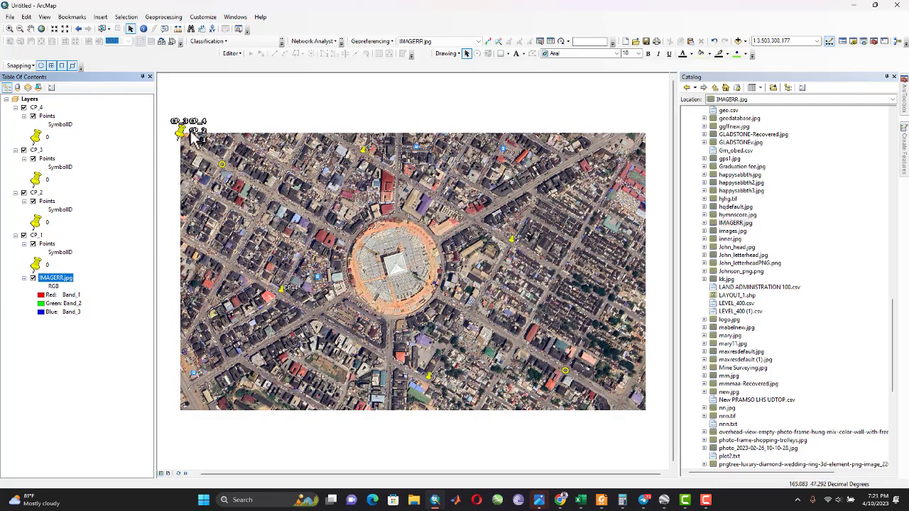
scroll(181, 131, up, 1)
scroll(182, 122, up, 2)
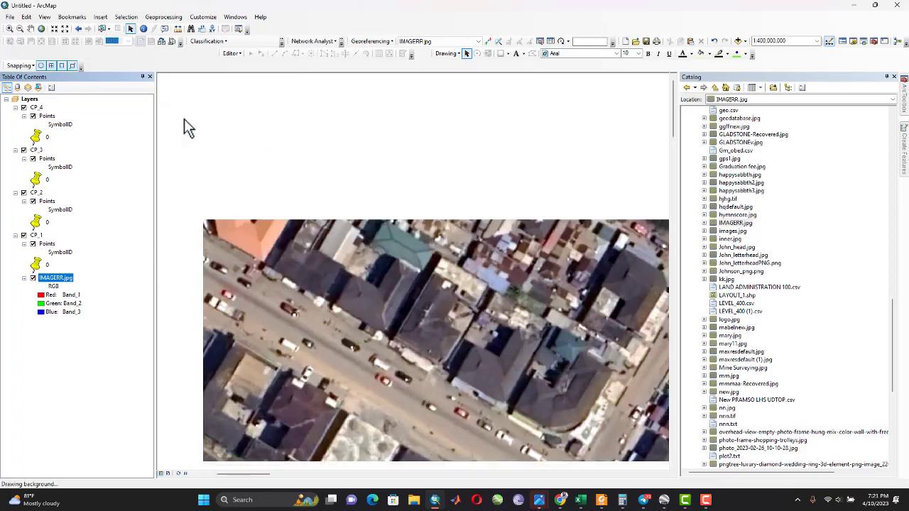
scroll(286, 207, down, 1)
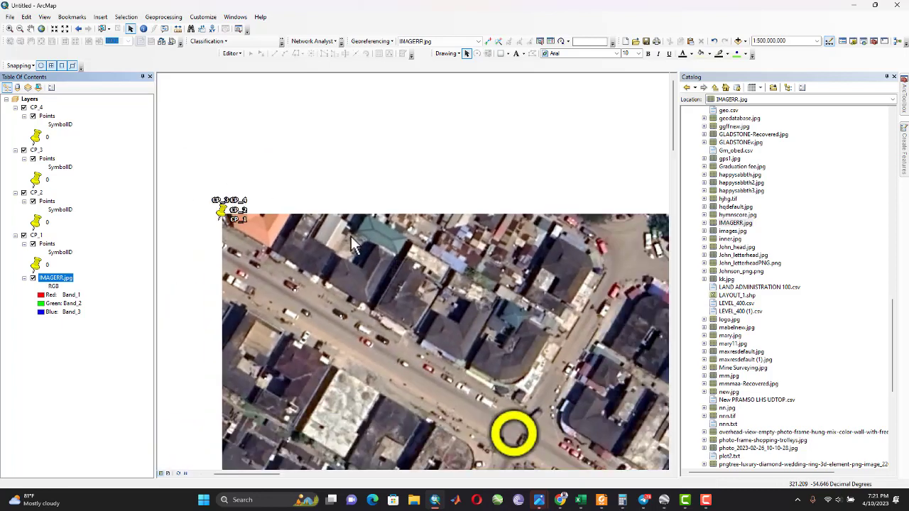
scroll(392, 225, up, 1)
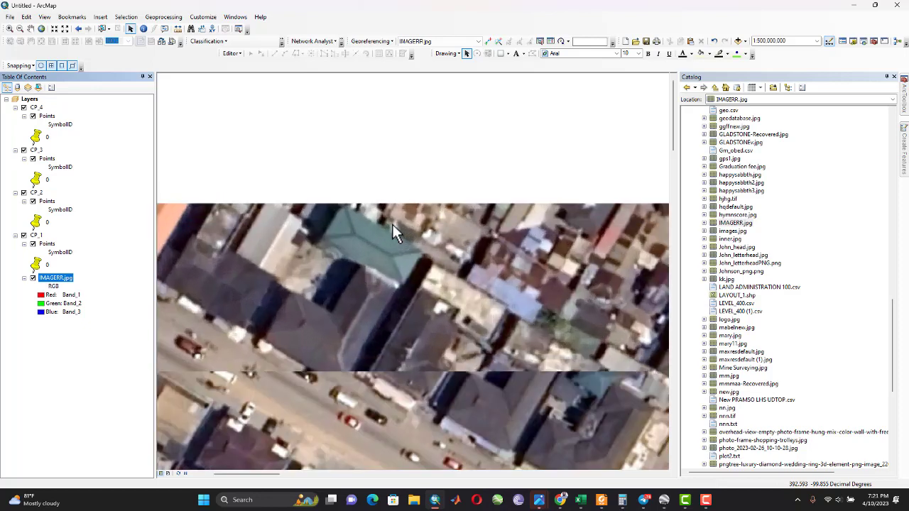
scroll(392, 224, down, 1)
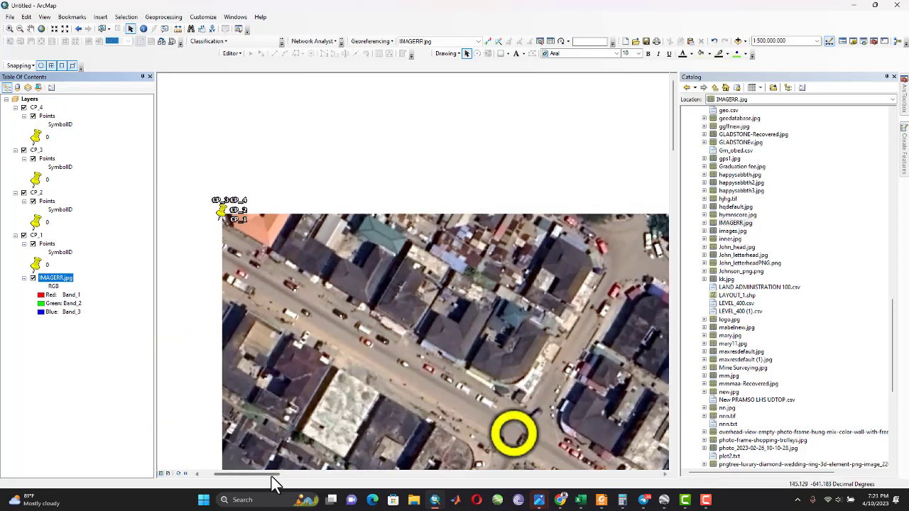
mouse_move(274, 475)
mouse_down()
mouse_move(300, 473)
mouse_move(283, 476)
mouse_up()
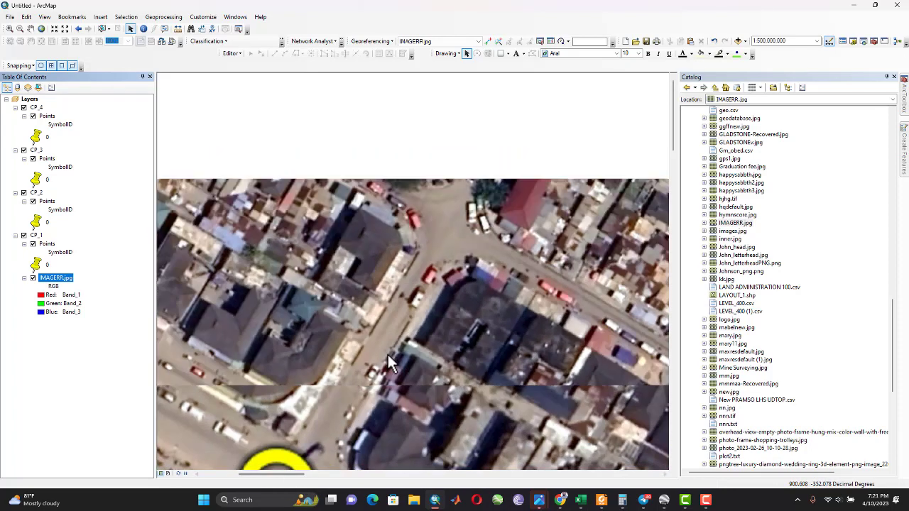
Zoom out in fixed steps and frame the roundabout image together with the control points in the map view
click(64, 29)
click(64, 29)
click(64, 29)
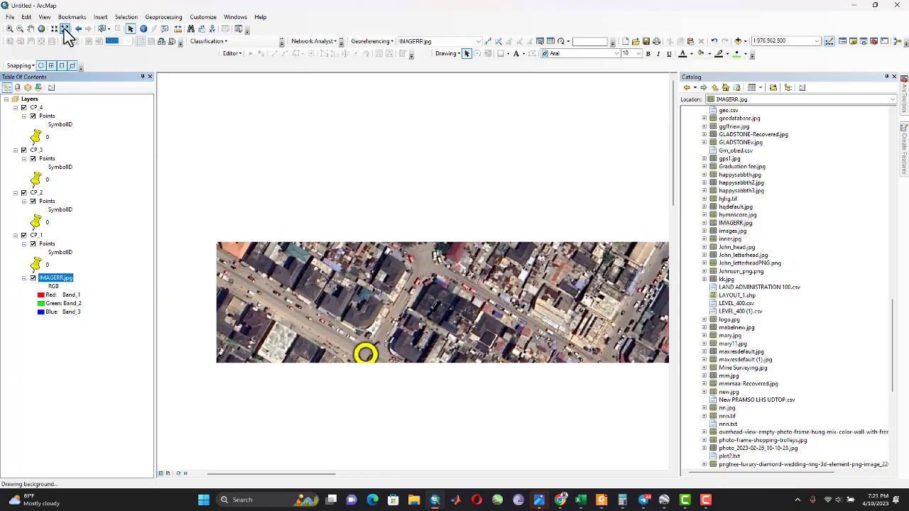
click(65, 29)
click(65, 29)
click(65, 29)
click(64, 29)
click(64, 29)
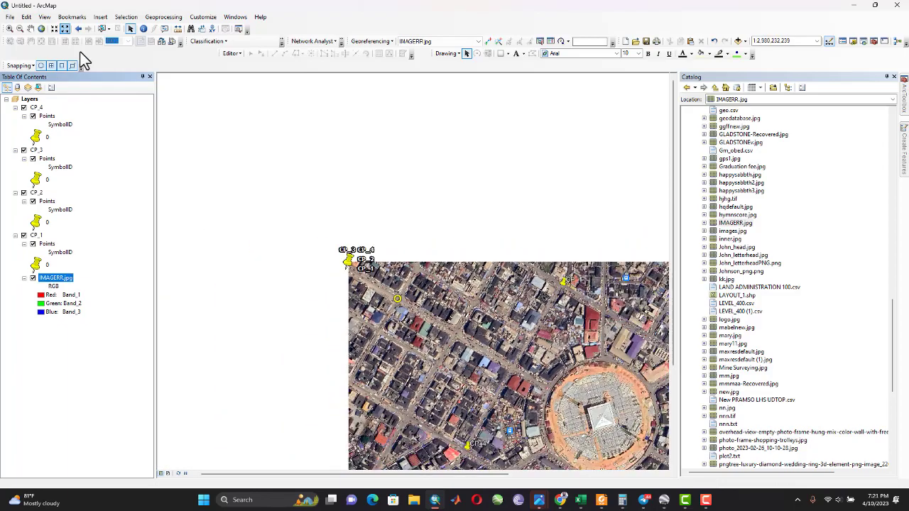
drag(509, 346, 363, 229)
drag(478, 331, 452, 295)
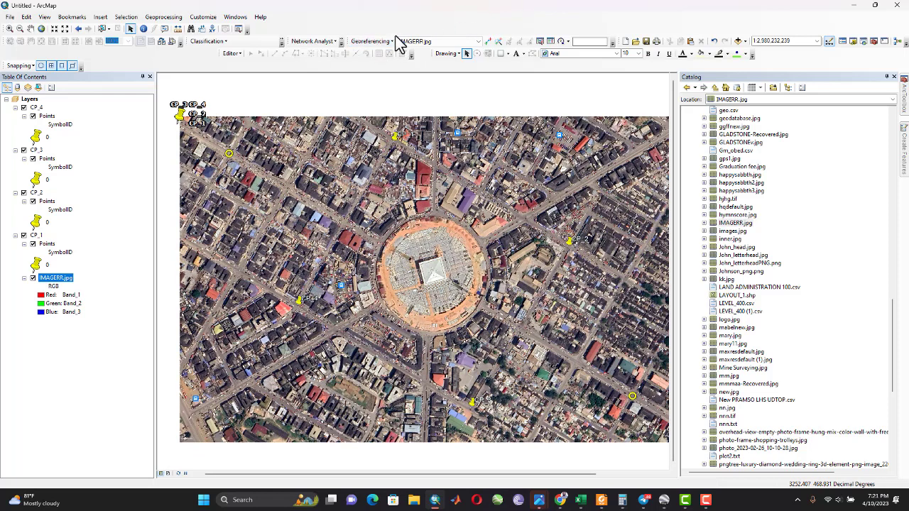
Check that the Georeferencing toolbar is enabled and that IMAGERR.jpg is its target layer
right_click(523, 19)
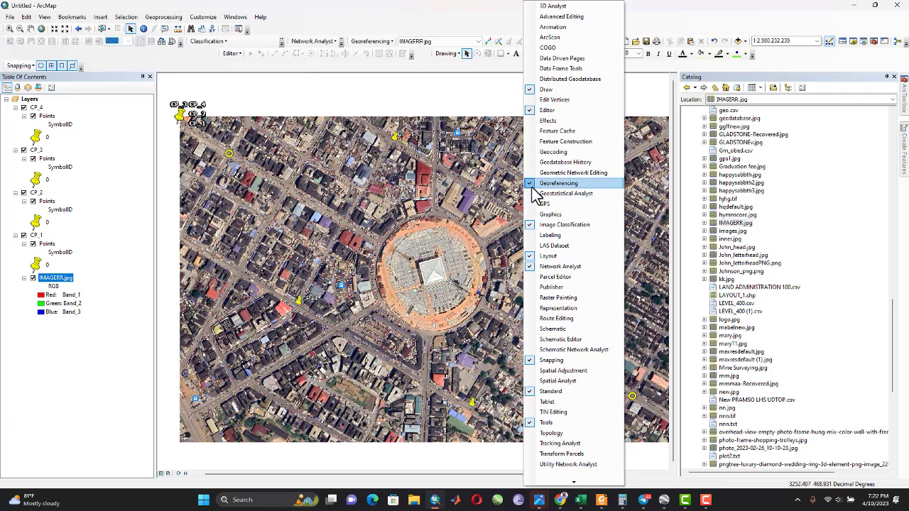
click(475, 20)
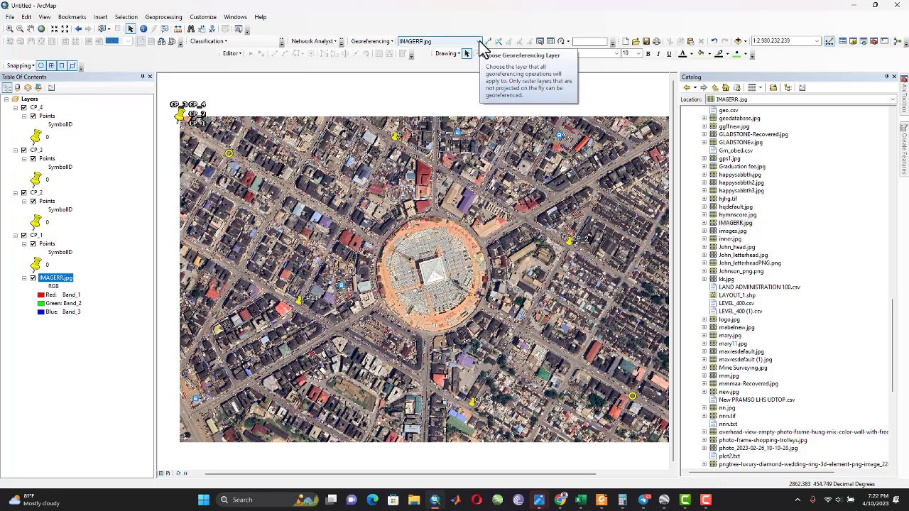
click(480, 42)
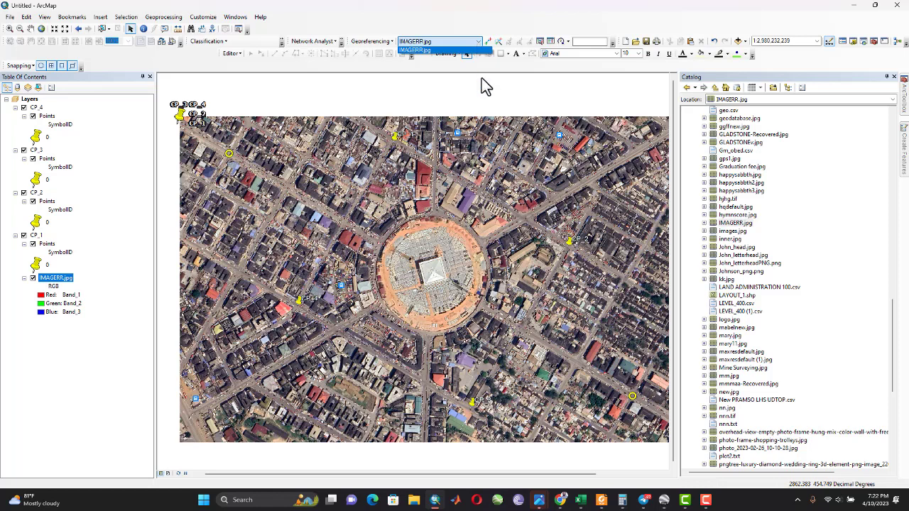
click(479, 41)
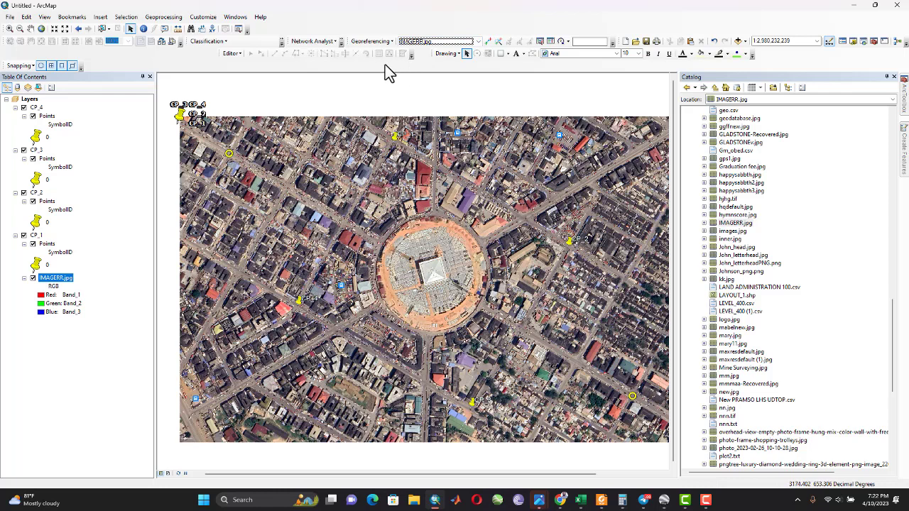
Fit IMAGERR.jpg to the current display extent and inspect its position relative to the clustered control points
click(390, 42)
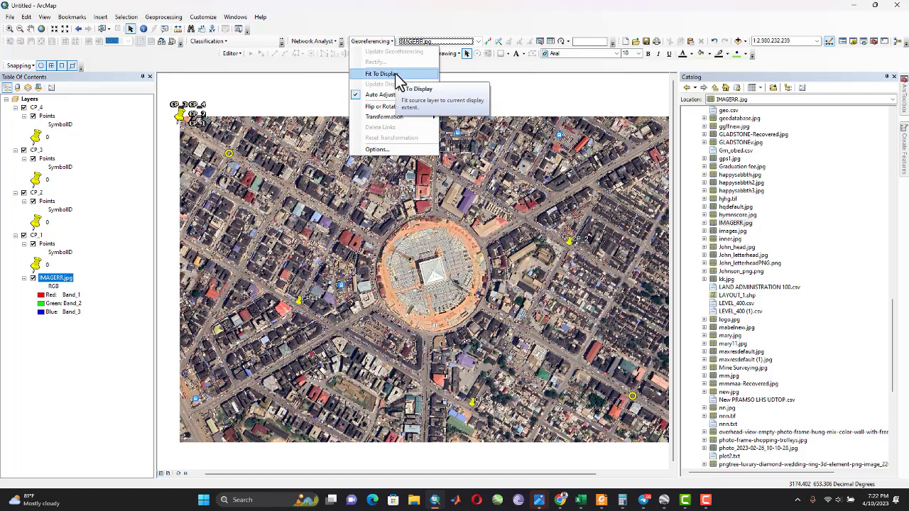
click(382, 74)
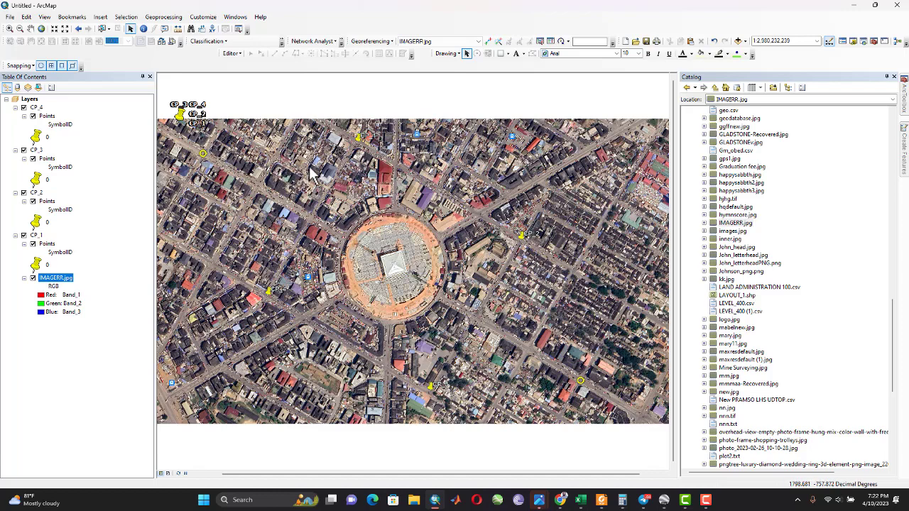
scroll(190, 136, up, 5)
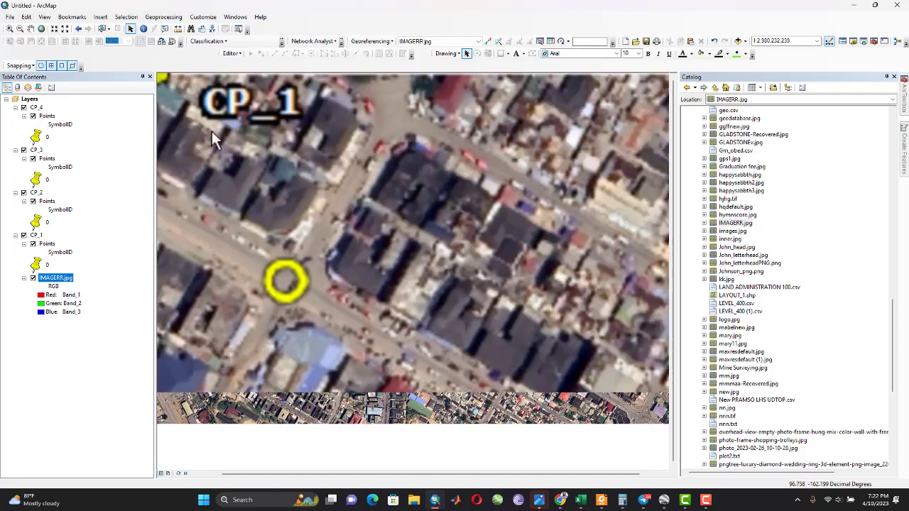
scroll(316, 148, down, 1)
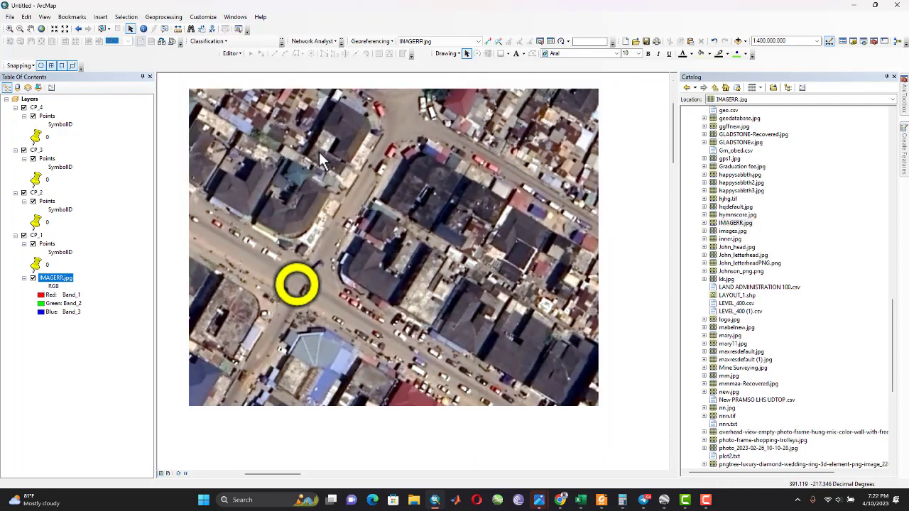
scroll(324, 159, down, 1)
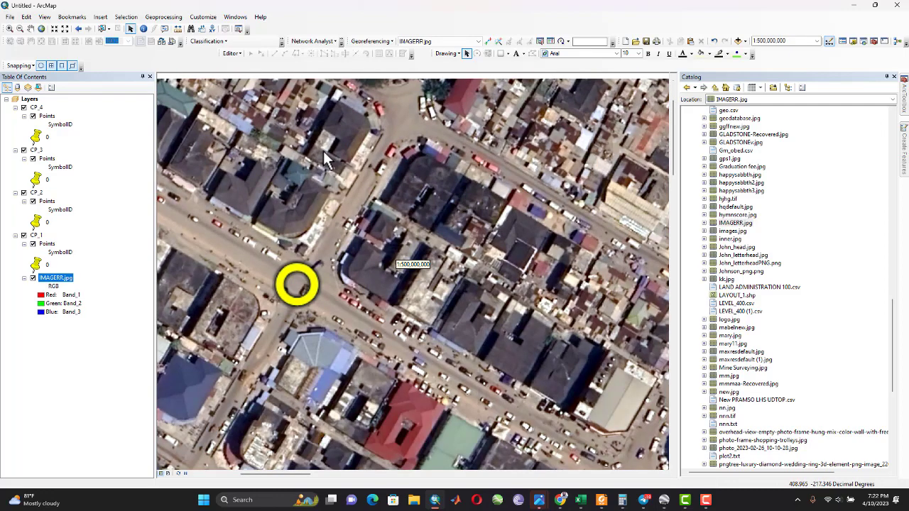
scroll(375, 198, down, 1)
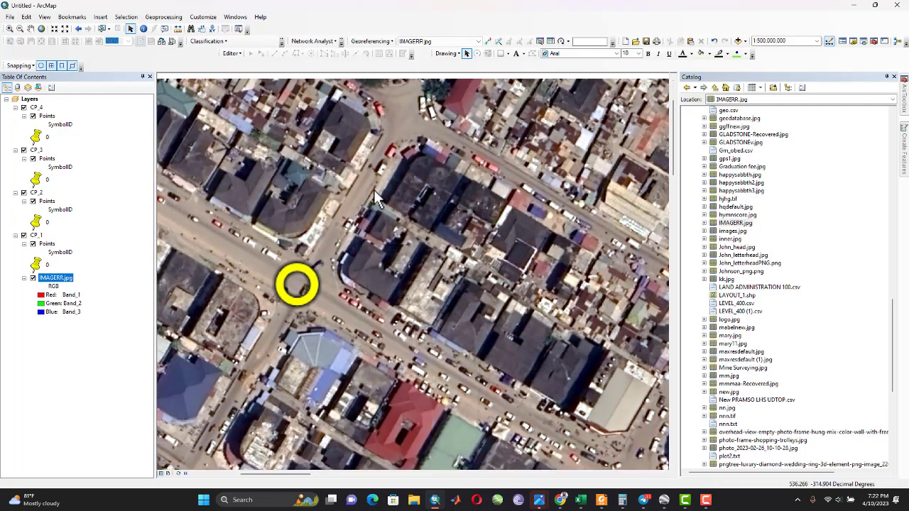
scroll(376, 197, up, 2)
scroll(380, 195, down, 2)
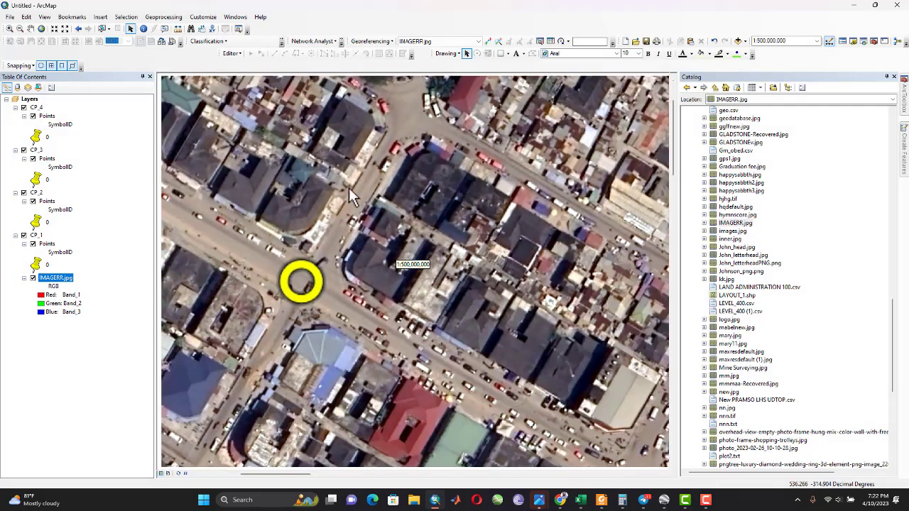
Fit IMAGERR.jpg to a 1:4,000 display extent in which the four control points CP_1 to CP_4 are spread apart
click(65, 29)
click(65, 29)
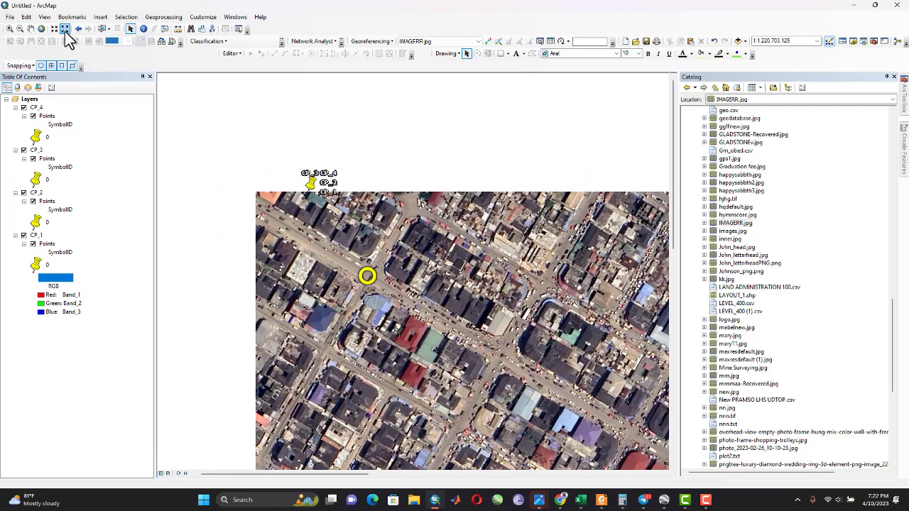
click(65, 29)
click(65, 29)
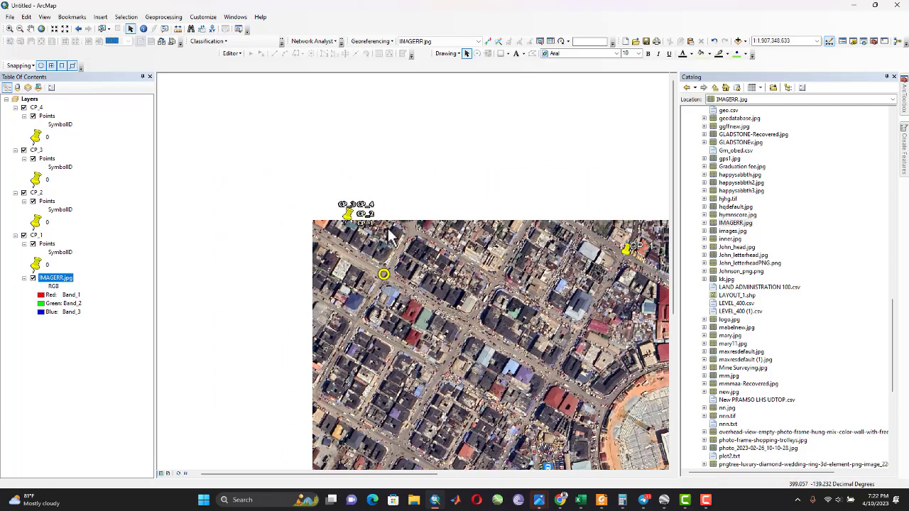
scroll(355, 213, up, 5)
scroll(398, 252, up, 4)
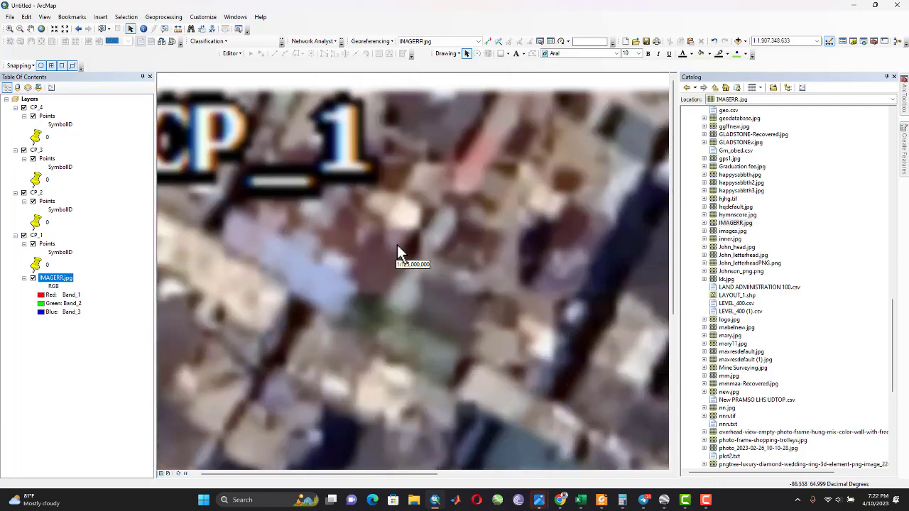
scroll(396, 242, down, 2)
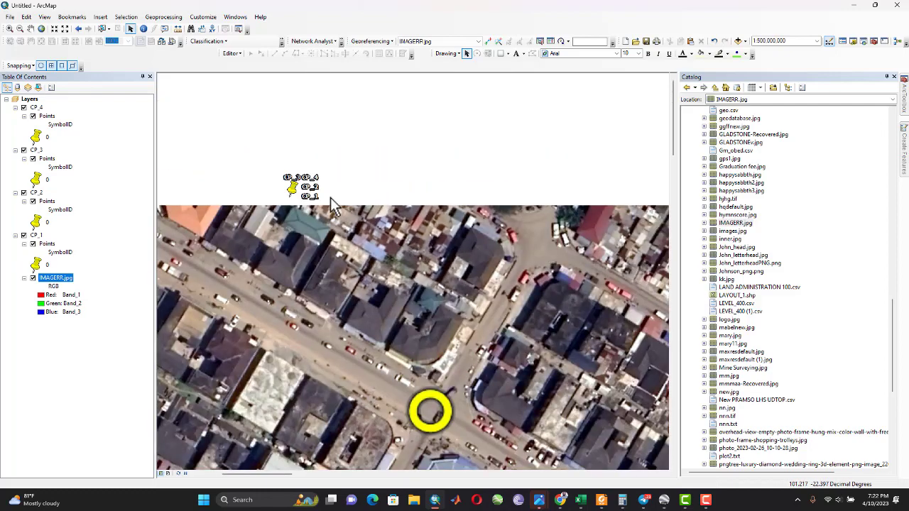
scroll(282, 190, up, 3)
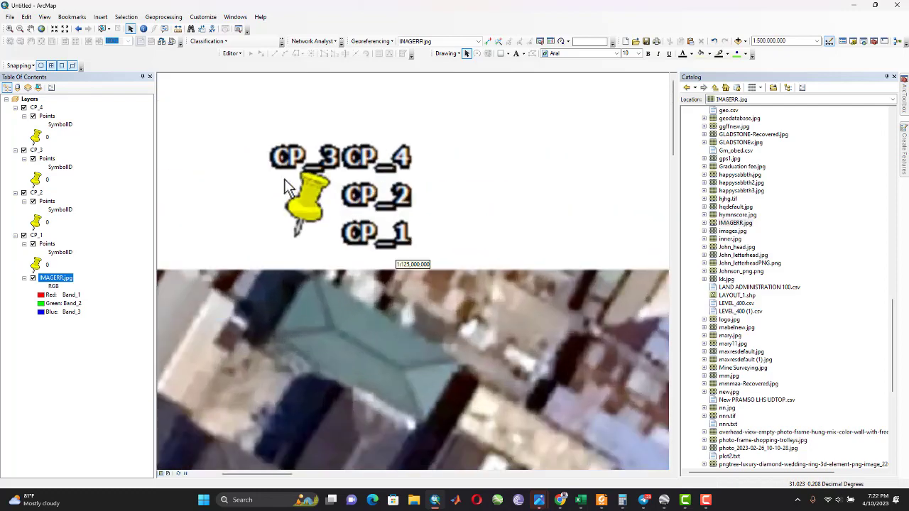
scroll(306, 207, up, 2)
scroll(322, 217, up, 3)
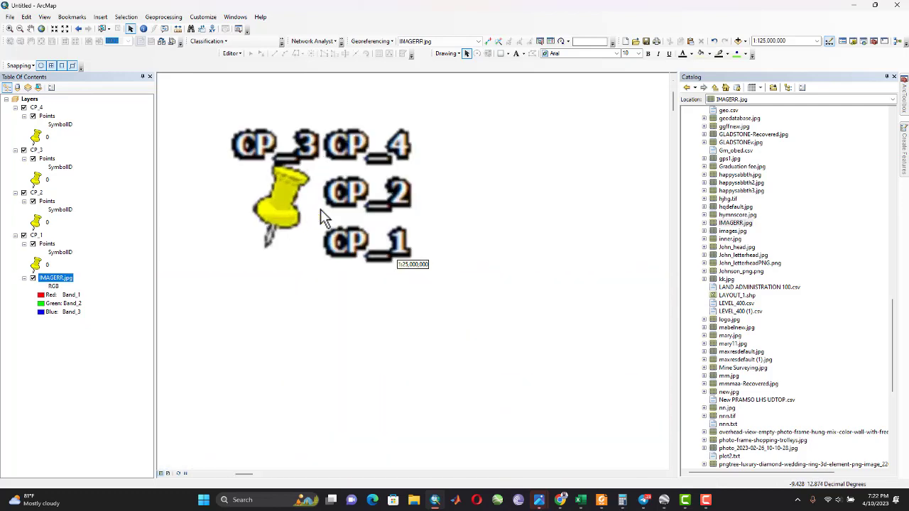
scroll(268, 211, up, 3)
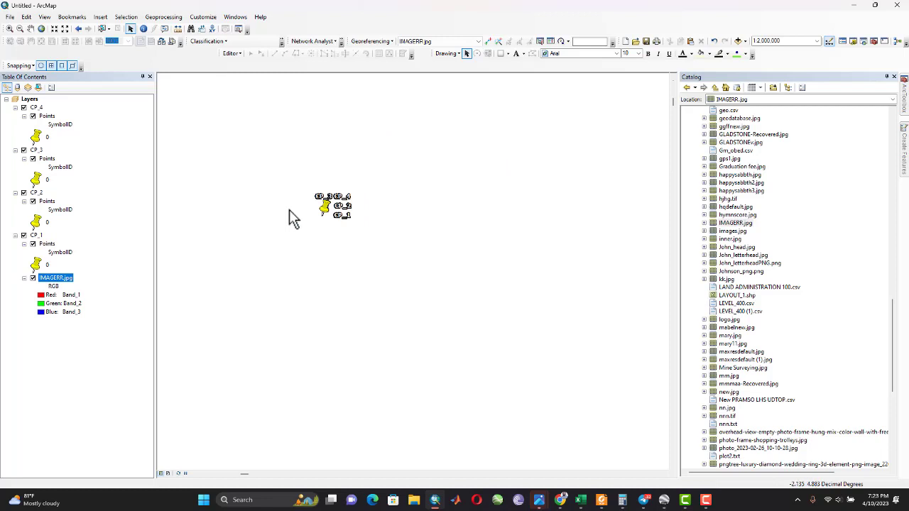
scroll(292, 215, up, 3)
scroll(345, 213, up, 5)
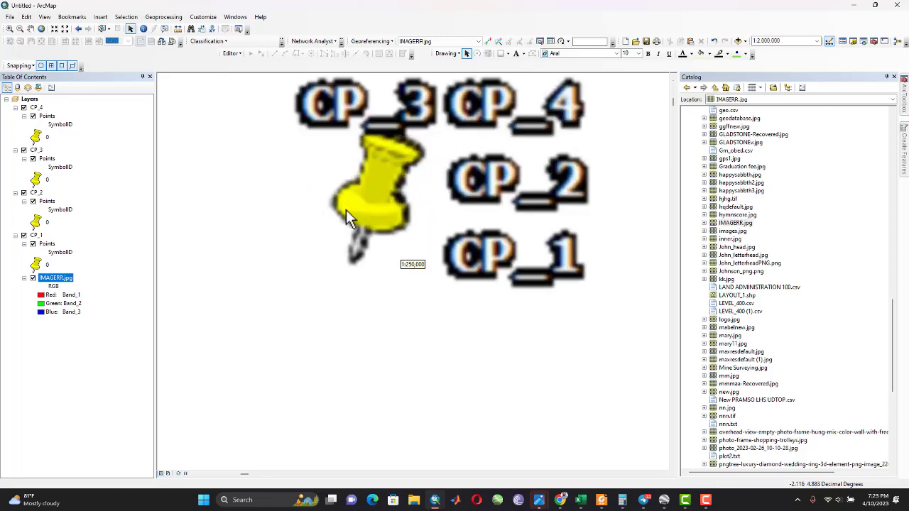
scroll(407, 217, up, 4)
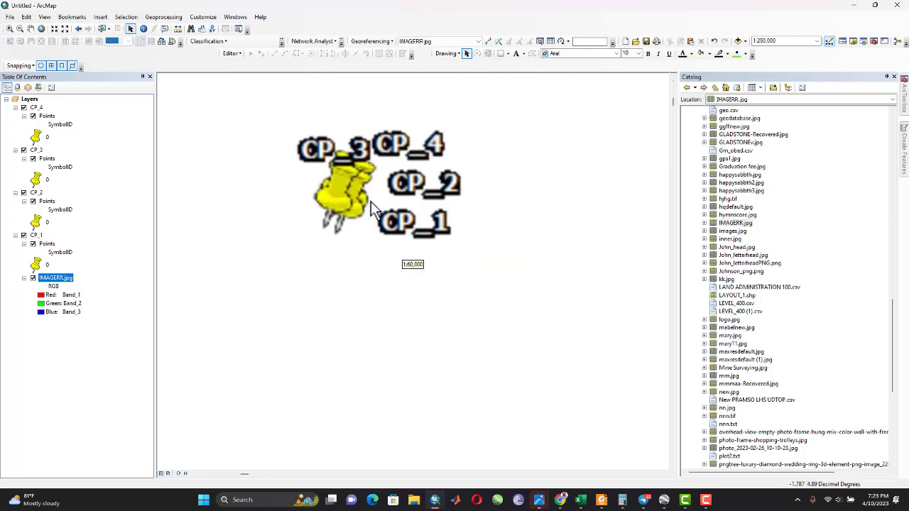
scroll(547, 192, up, 4)
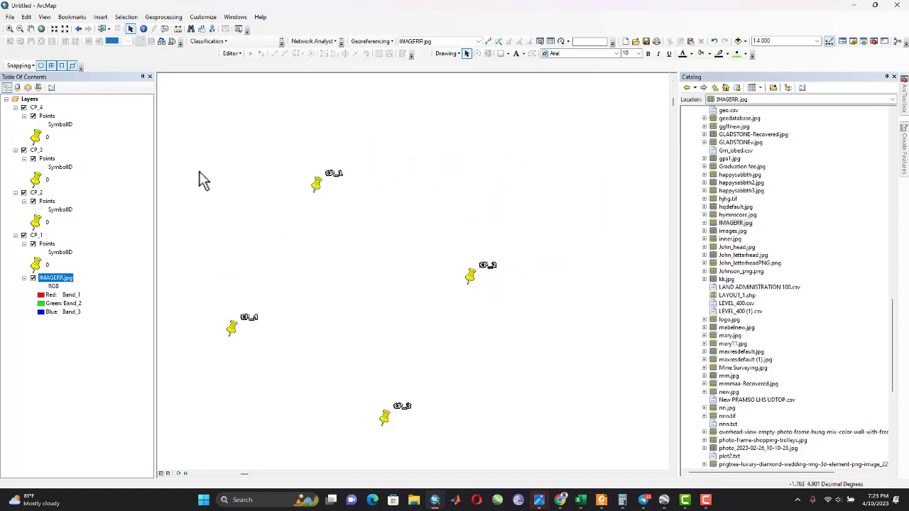
click(371, 41)
click(389, 74)
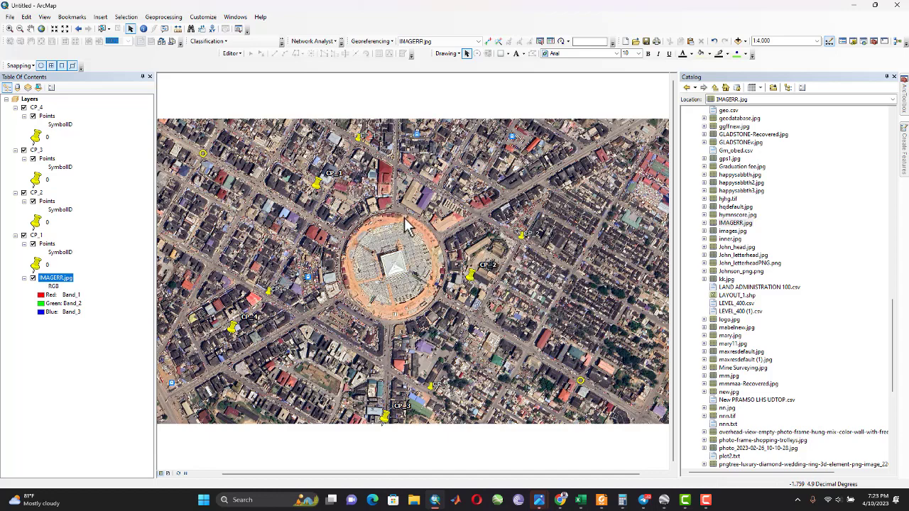
Add a georeferencing link from the CP_1 pin tip printed in the image to the CP_1 layer point
scroll(364, 139, up, 2)
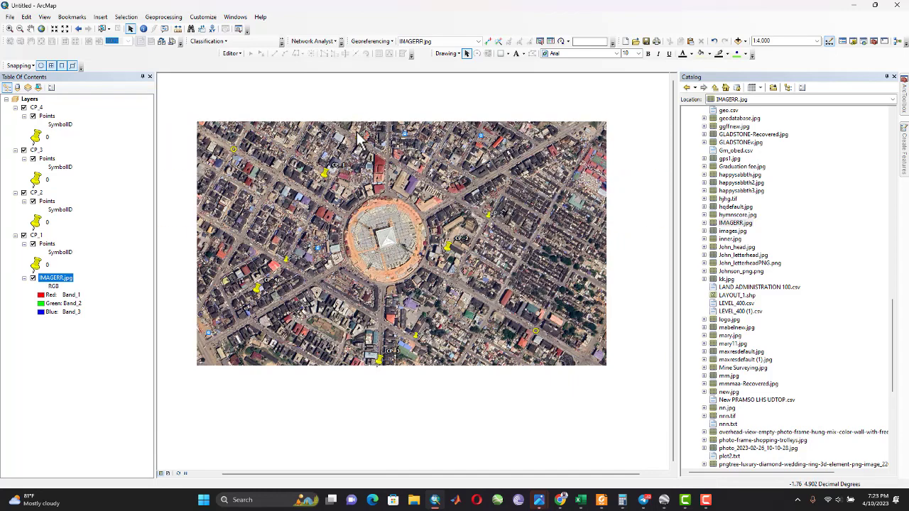
scroll(362, 139, down, 4)
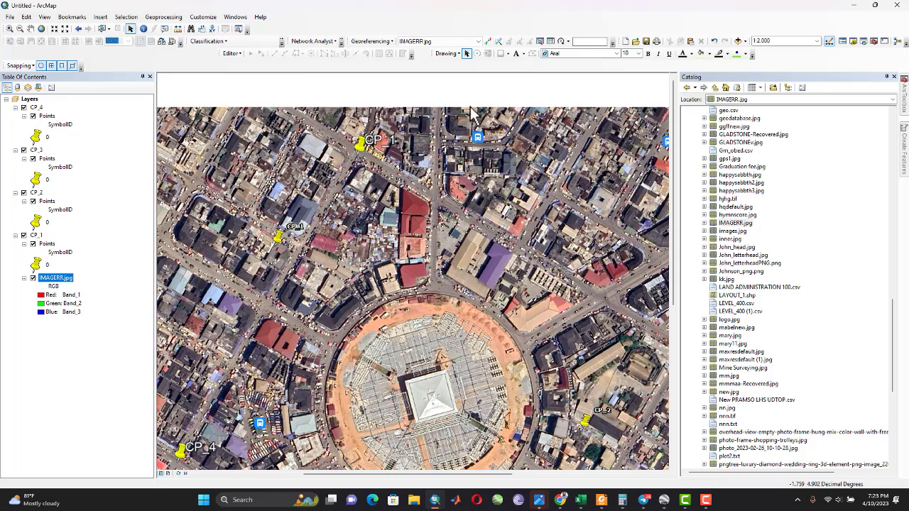
click(490, 44)
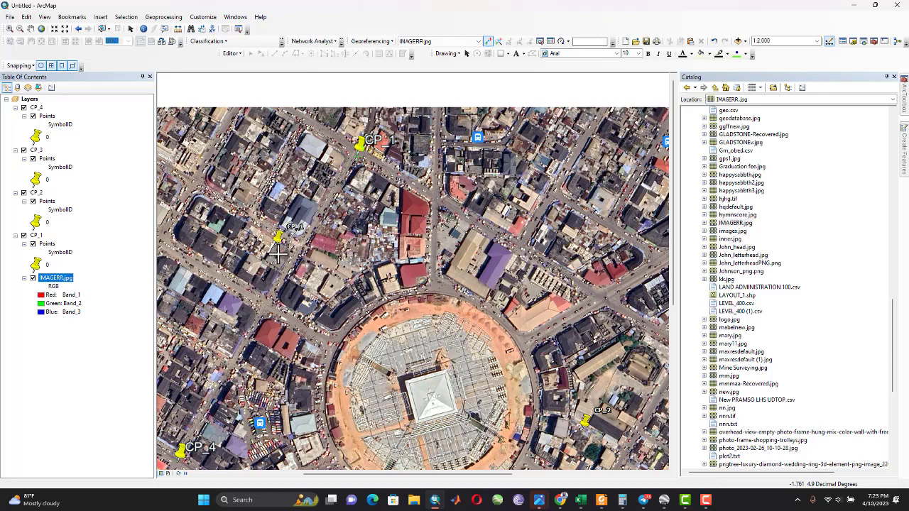
scroll(276, 245, down, 4)
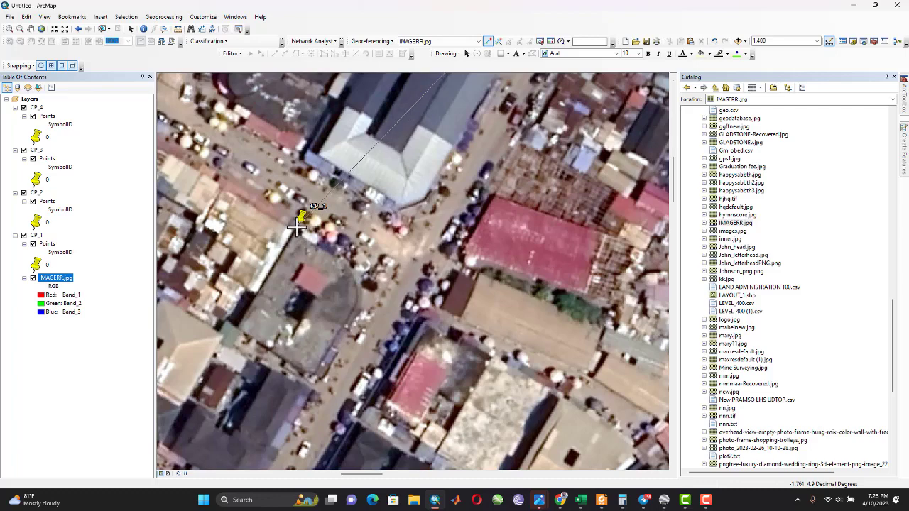
click(295, 226)
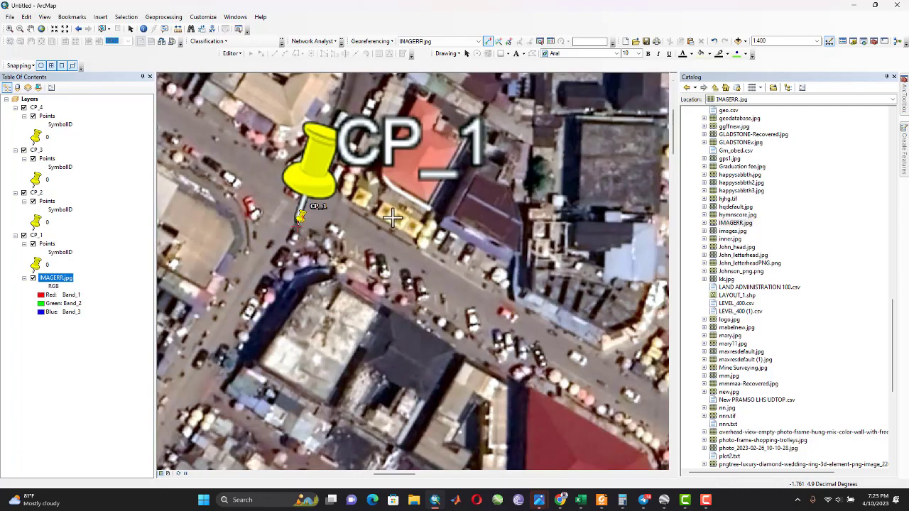
Add a second georeferencing link from the image's printed CP_2 pin tip to the CP_2 layer point
scroll(392, 217, down, 5)
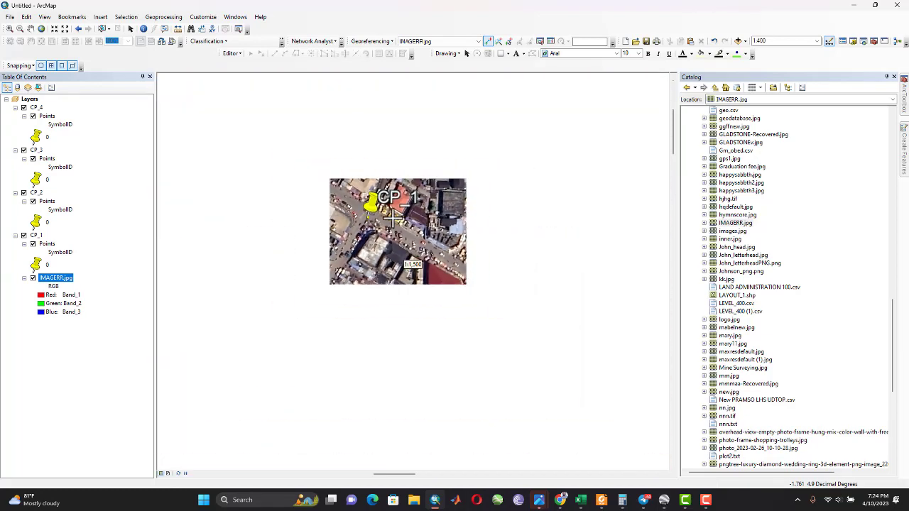
scroll(392, 222, down, 4)
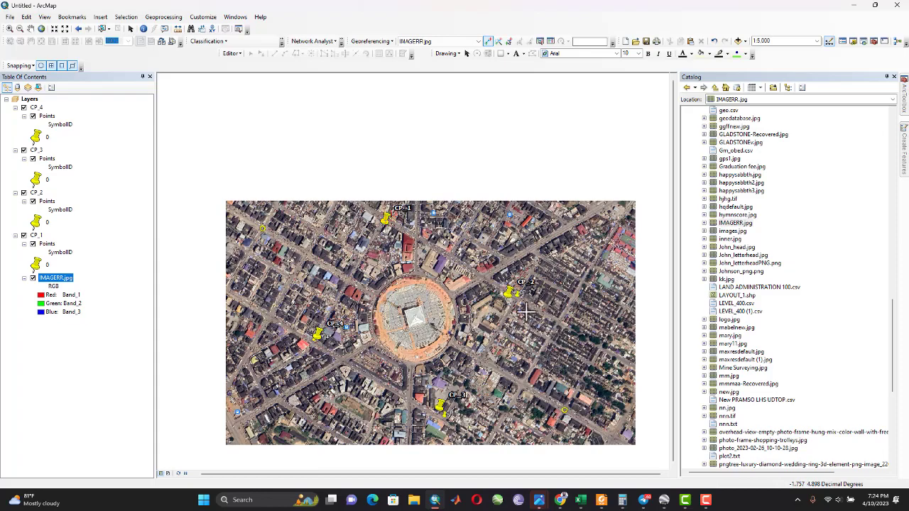
scroll(518, 305, up, 4)
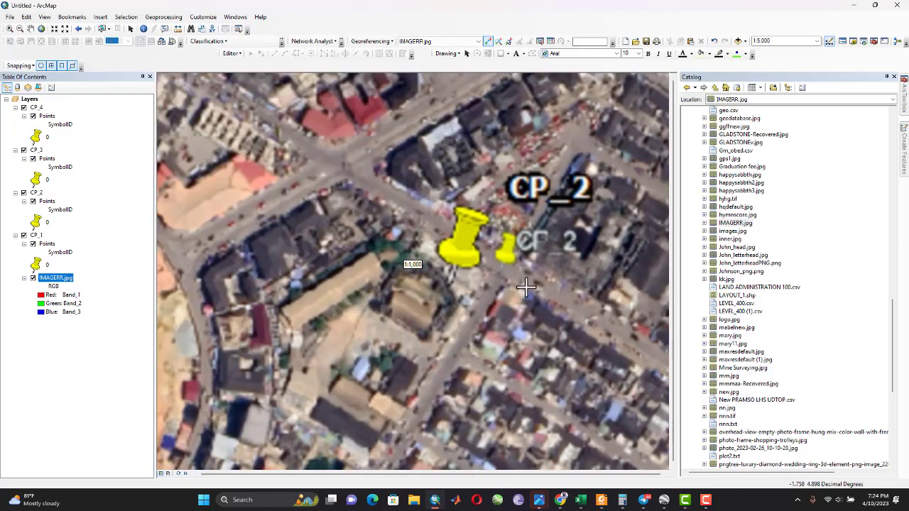
scroll(527, 284, up, 2)
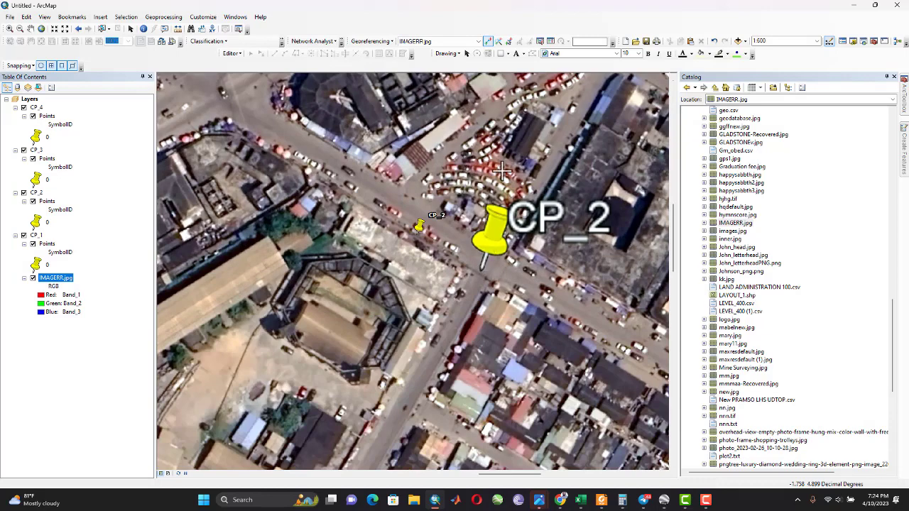
click(481, 272)
scroll(417, 234, down, 8)
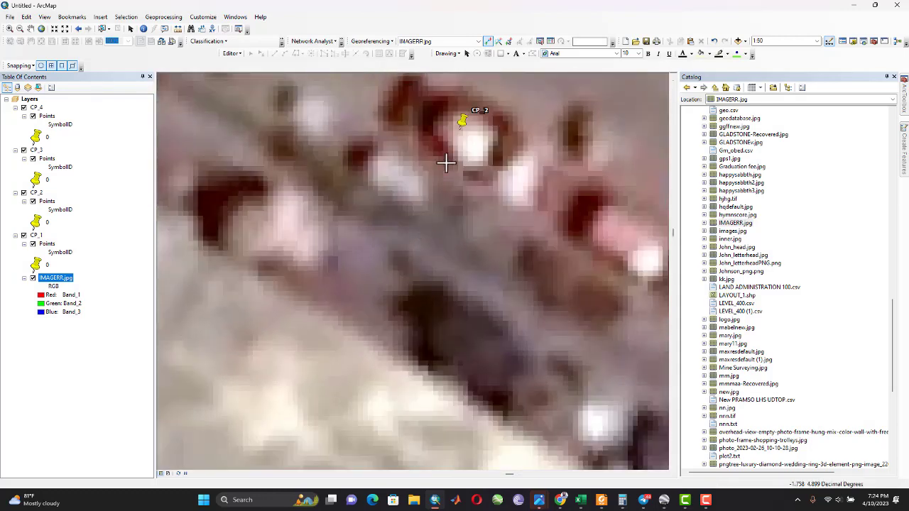
click(460, 128)
Add a third georeferencing link from the CP_3 pin tip printed in the image to the CP_3 layer point
scroll(473, 152, down, 5)
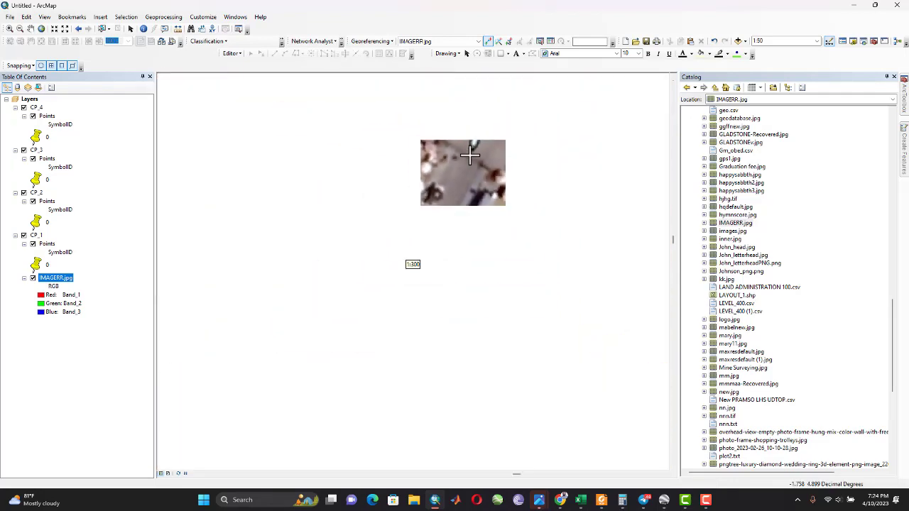
scroll(470, 155, down, 4)
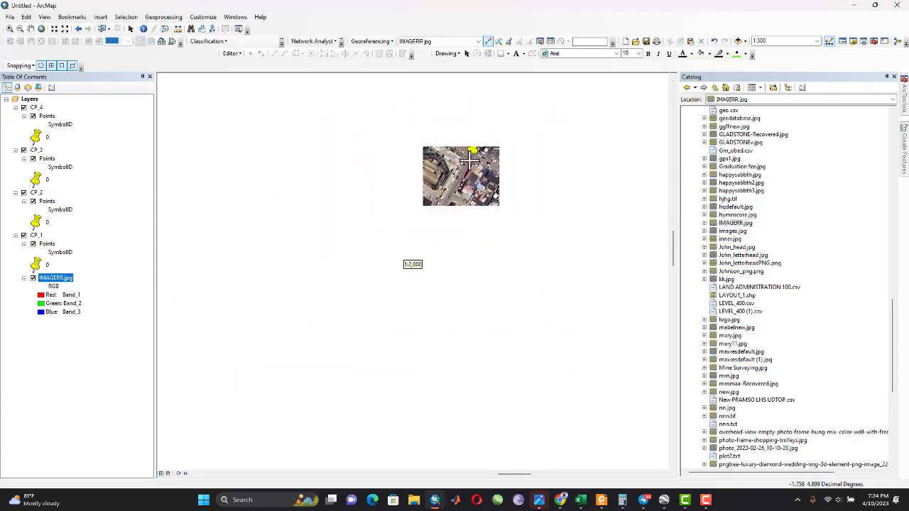
scroll(402, 358, down, 1)
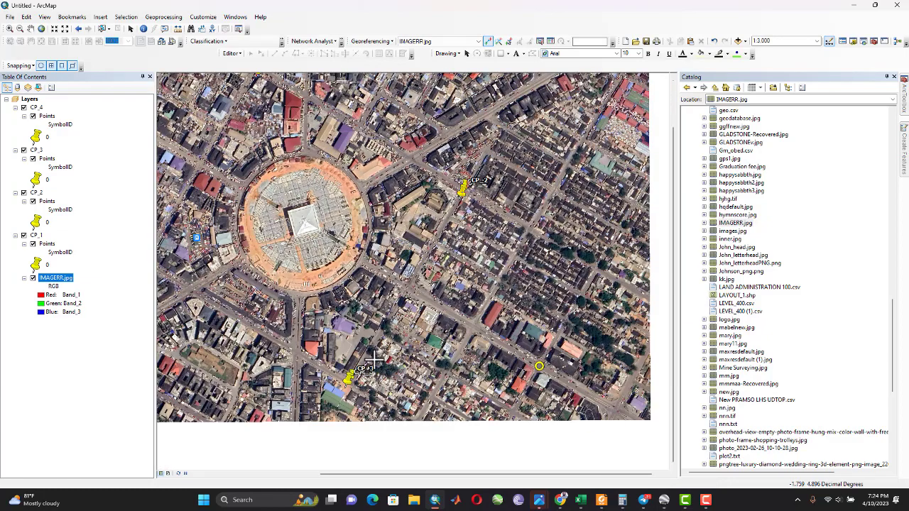
scroll(375, 360, up, 2)
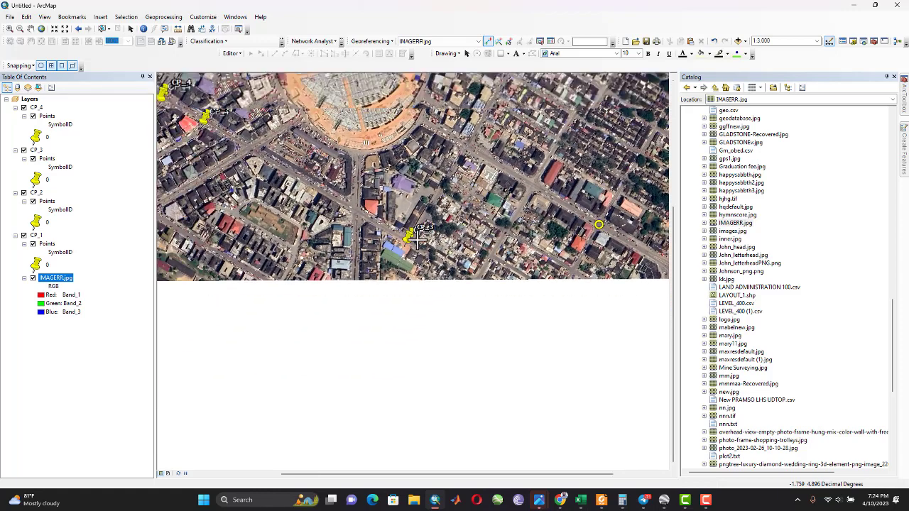
scroll(404, 238, up, 3)
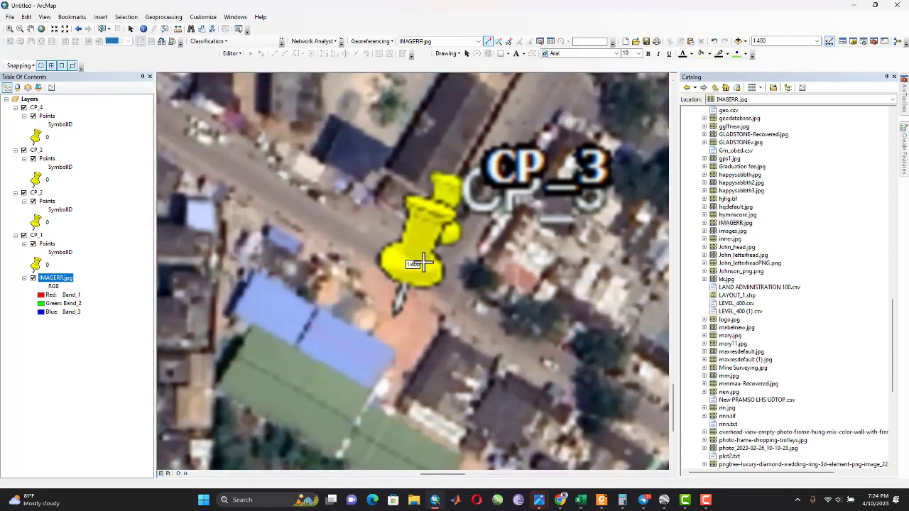
scroll(429, 272, up, 1)
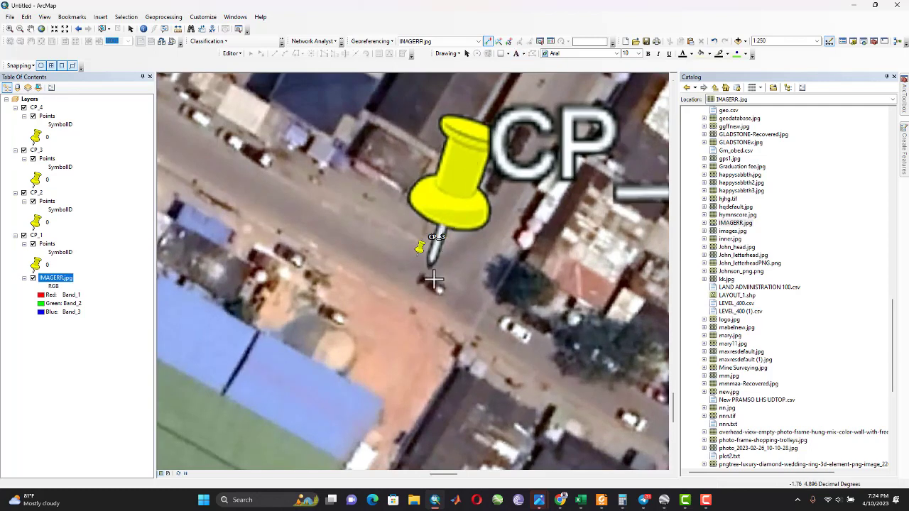
click(427, 271)
click(418, 261)
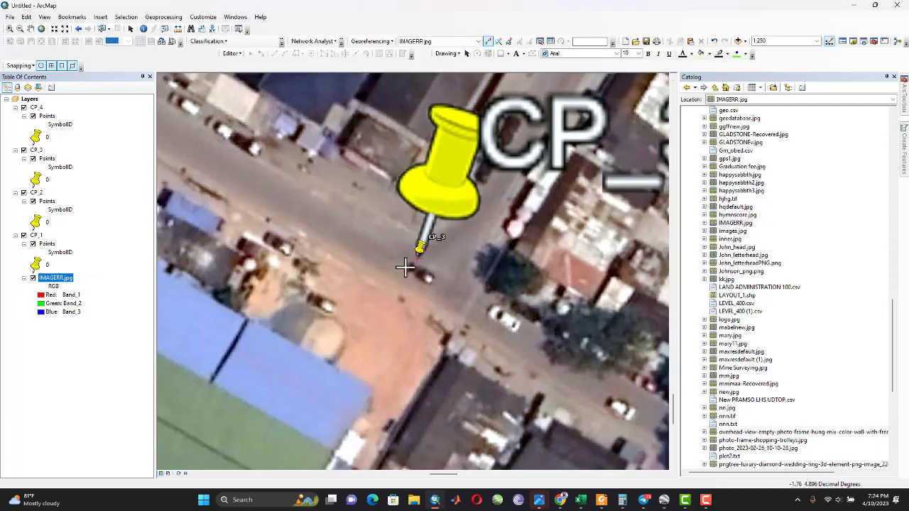
Examine how closely the printed CP_3 and CP_4 pin tips in the image align with their layer points
scroll(405, 267, down, 2)
scroll(406, 268, up, 8)
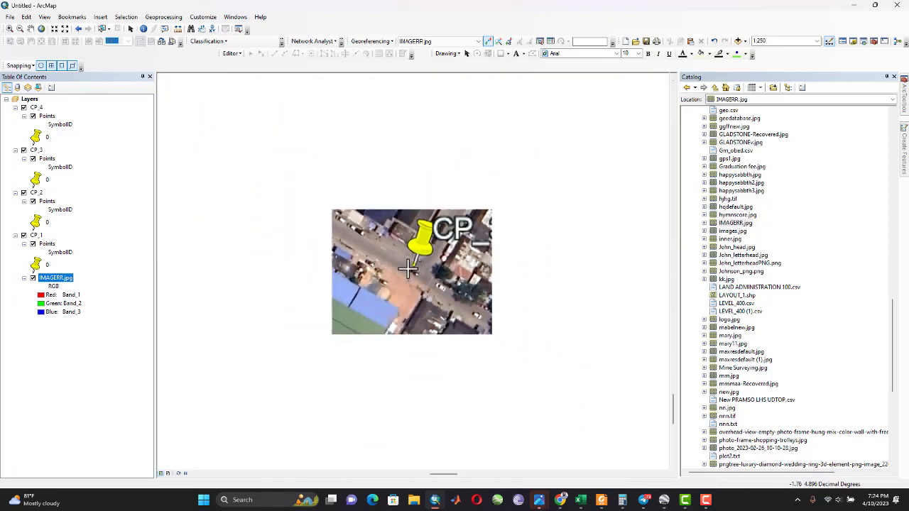
scroll(408, 269, up, 6)
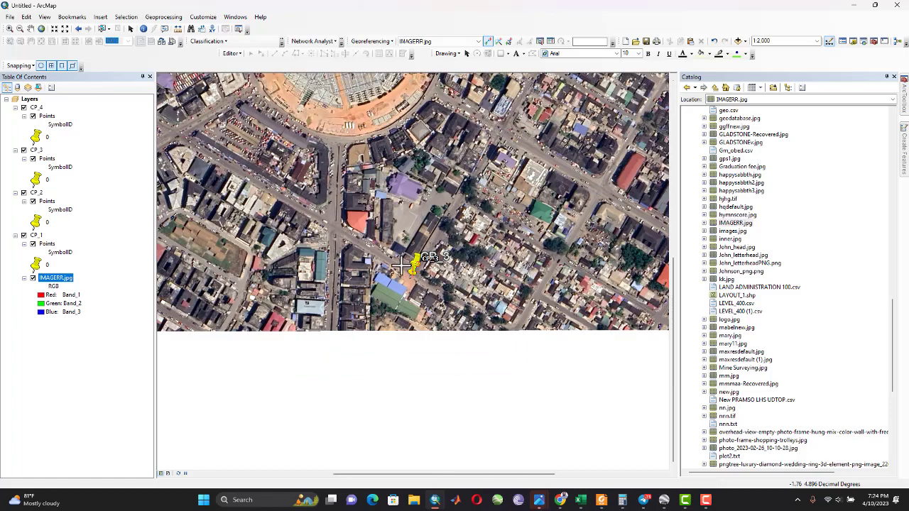
scroll(401, 267, up, 2)
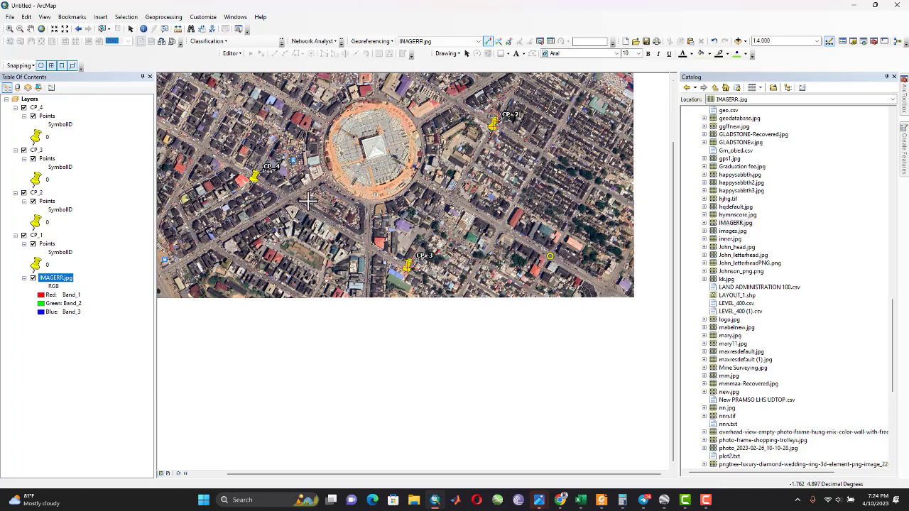
scroll(253, 182, down, 4)
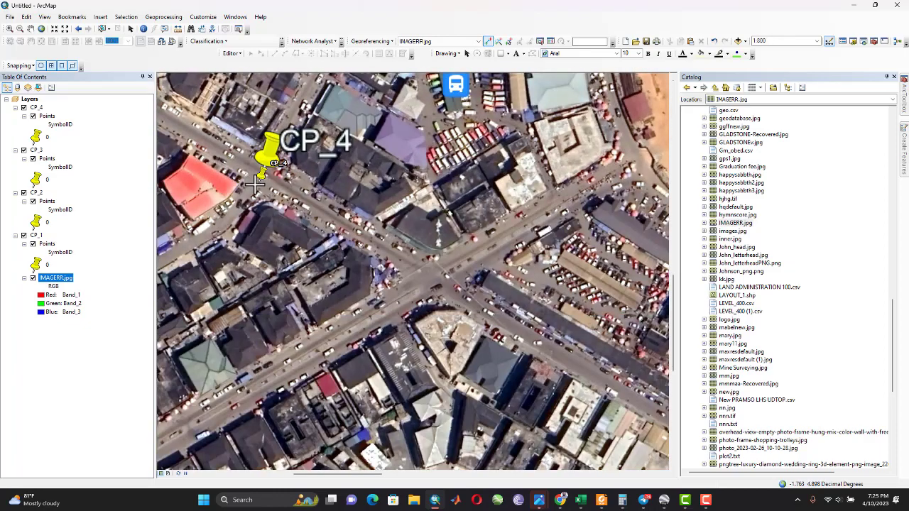
scroll(256, 181, down, 1)
scroll(255, 181, down, 3)
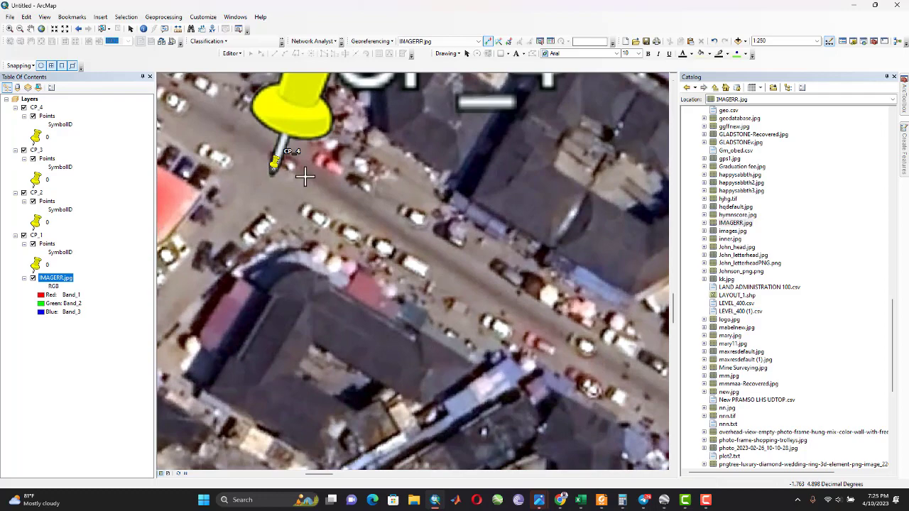
scroll(635, 298, up, 2)
scroll(469, 284, up, 8)
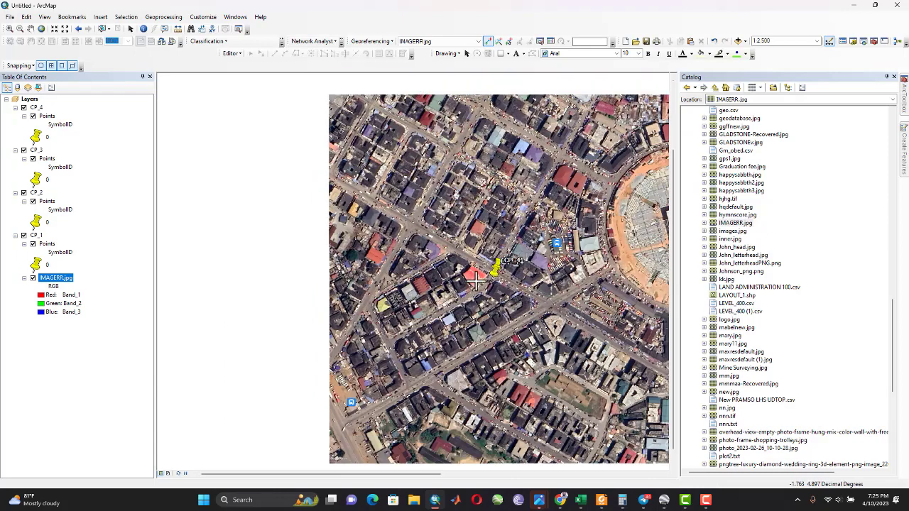
Update the georeferencing of IMAGERR.jpg to save the transformation defined by the control point links
scroll(468, 284, up, 5)
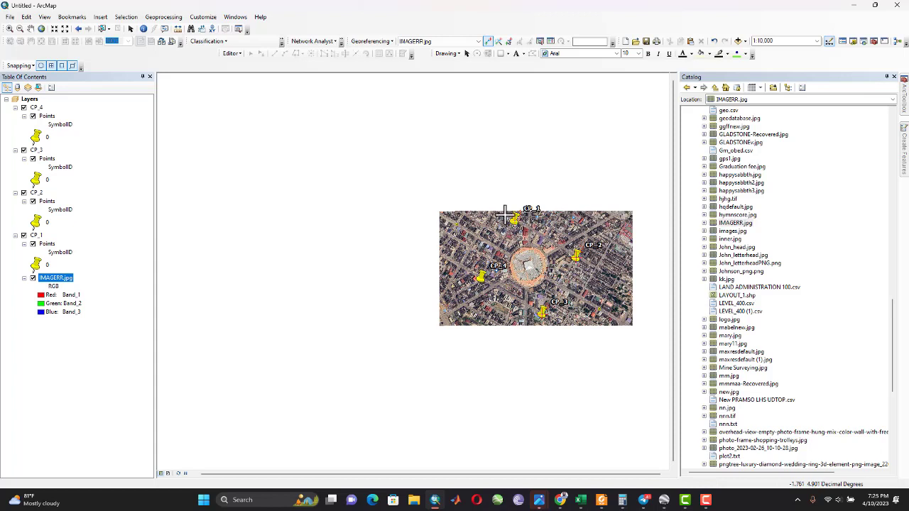
click(395, 42)
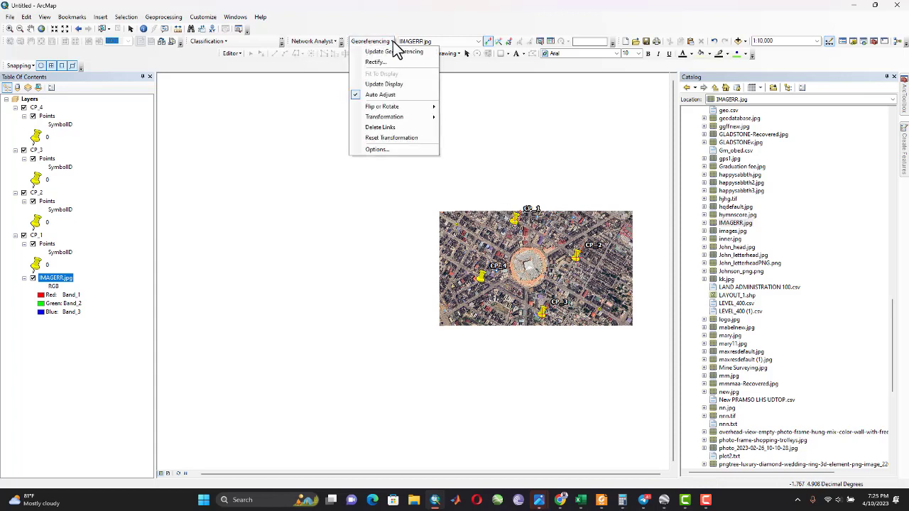
click(397, 55)
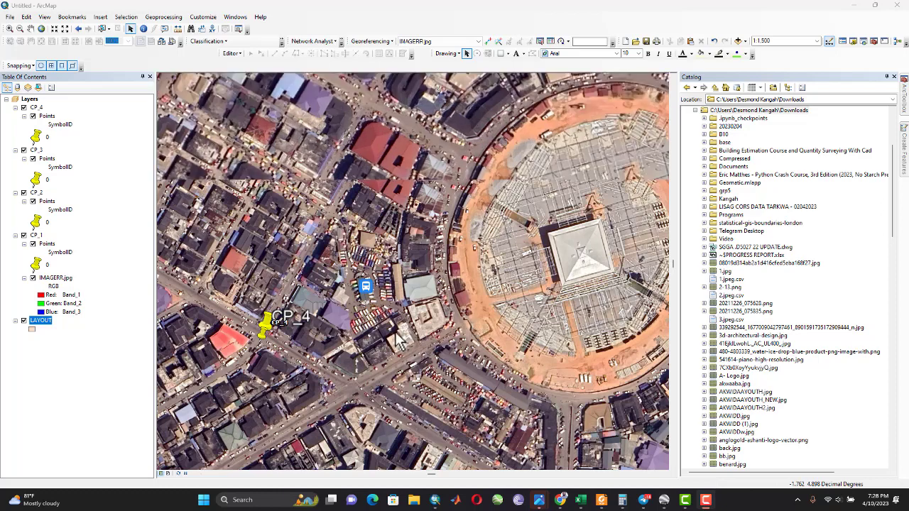
Remove the existing LAYOUT layer from the map
scroll(398, 340, down, 1)
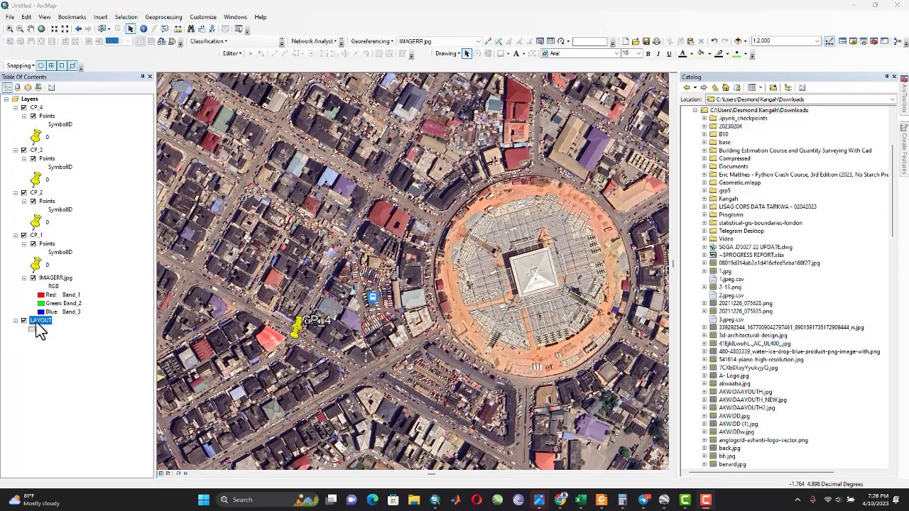
right_click(40, 322)
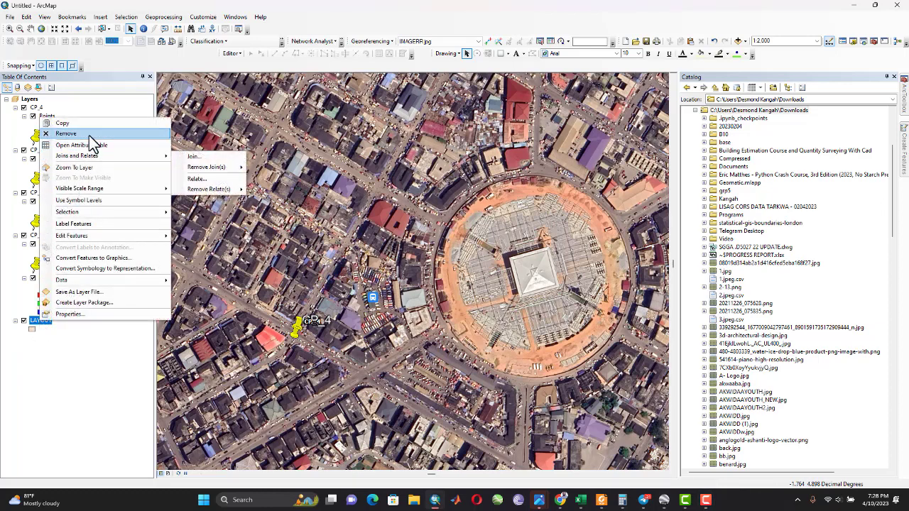
click(84, 135)
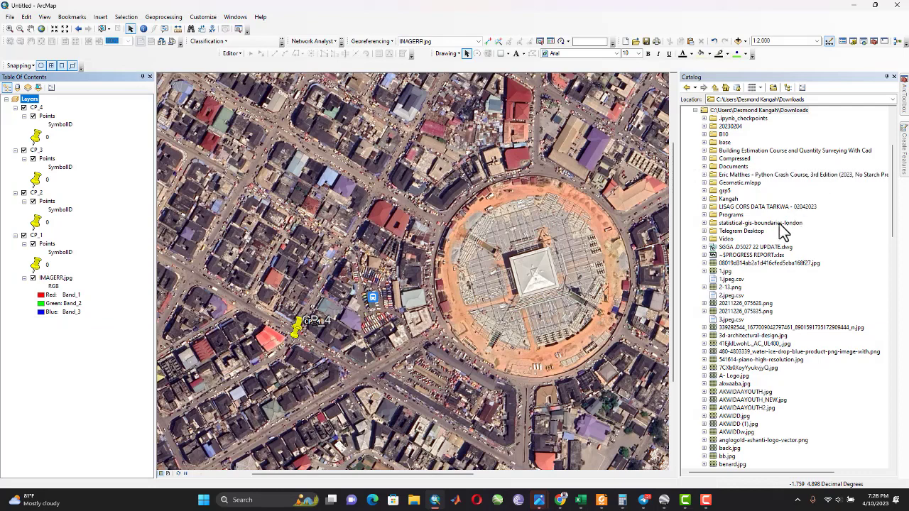
Start a new shapefile in the Downloads folder, naming it LAYOUT1 with the Polygon feature type
scroll(770, 214, up, 3)
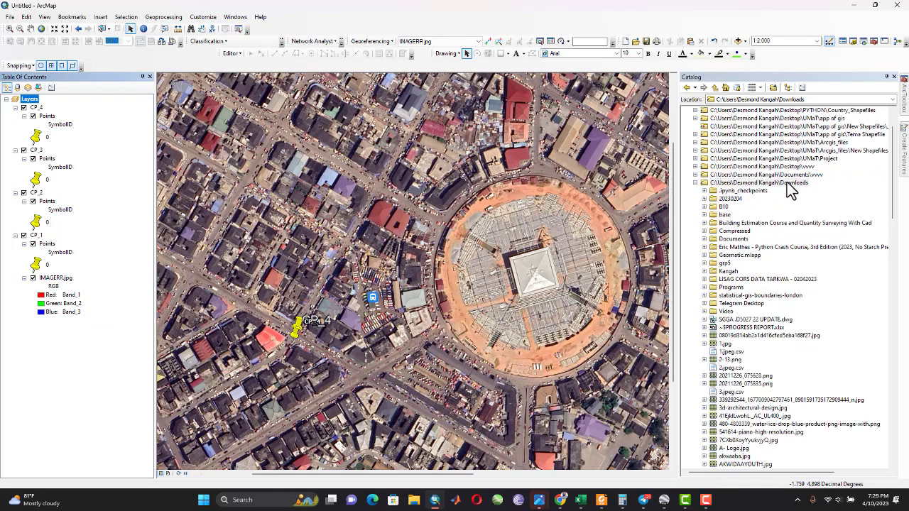
click(787, 182)
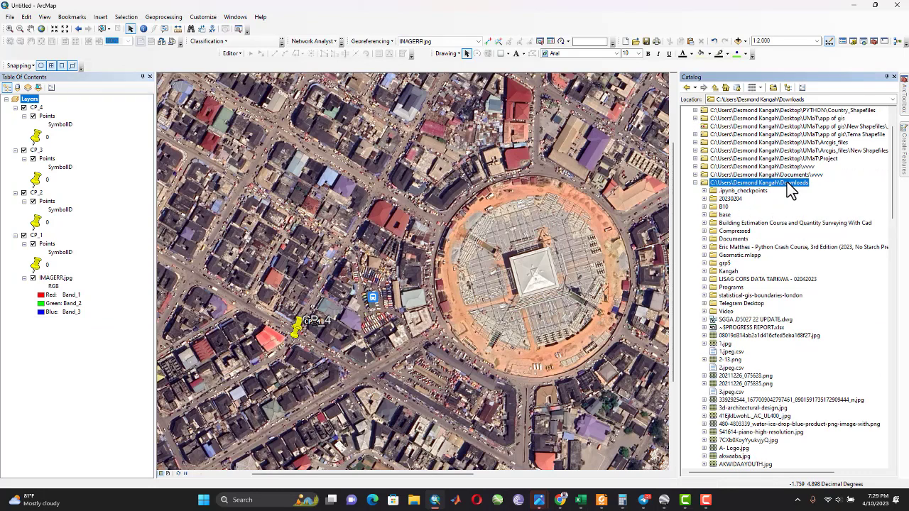
right_click(786, 181)
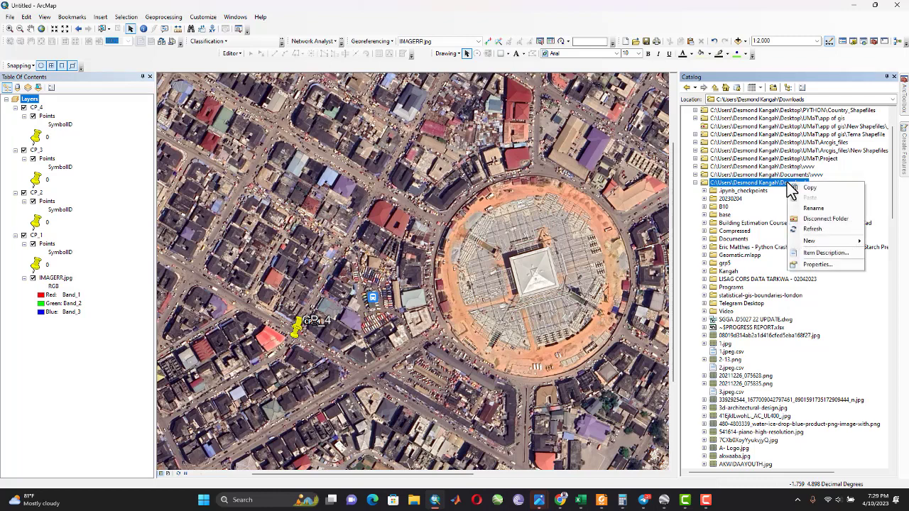
mouse_move(817, 243)
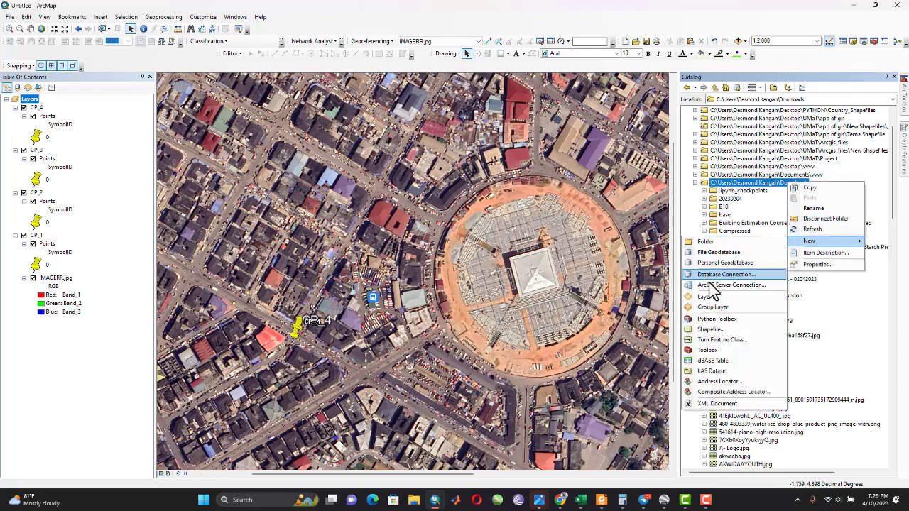
click(714, 331)
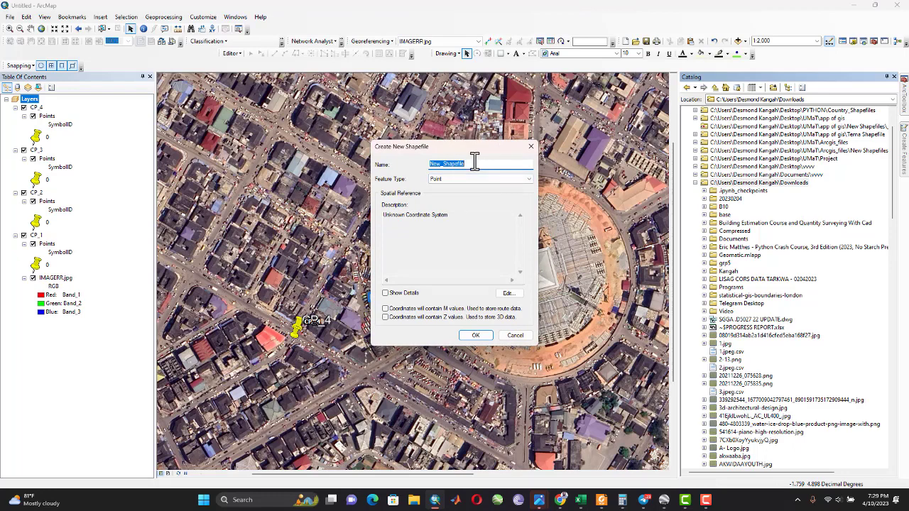
text(LAYOUT1)
click(468, 179)
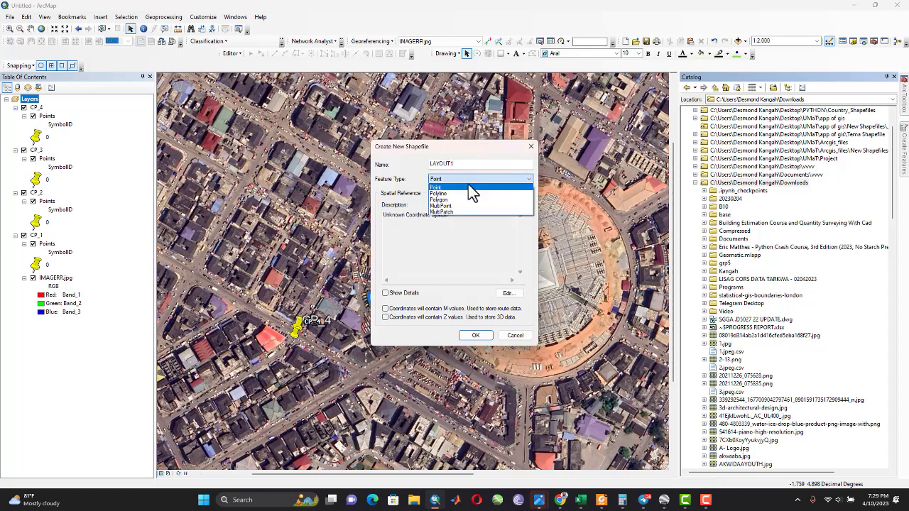
click(462, 199)
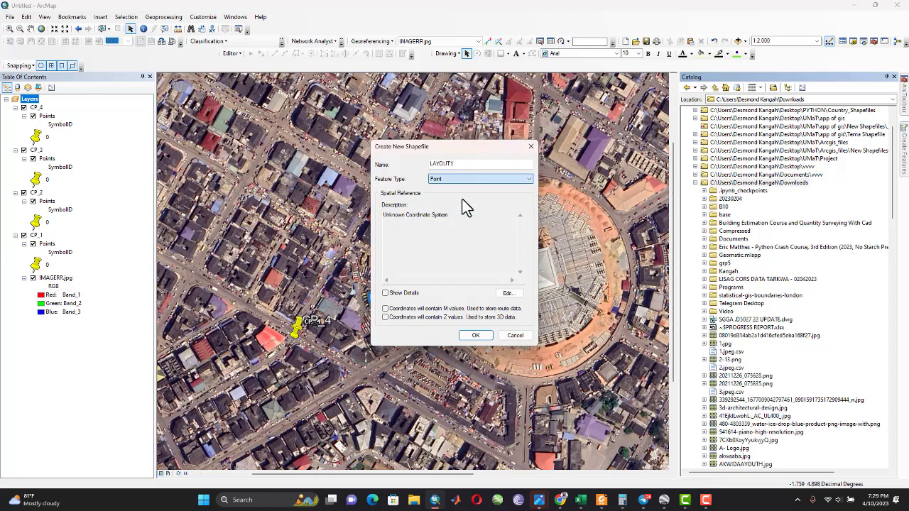
Assign the World geographic coordinate system WGS 1984 to the new shapefile and create it
click(509, 294)
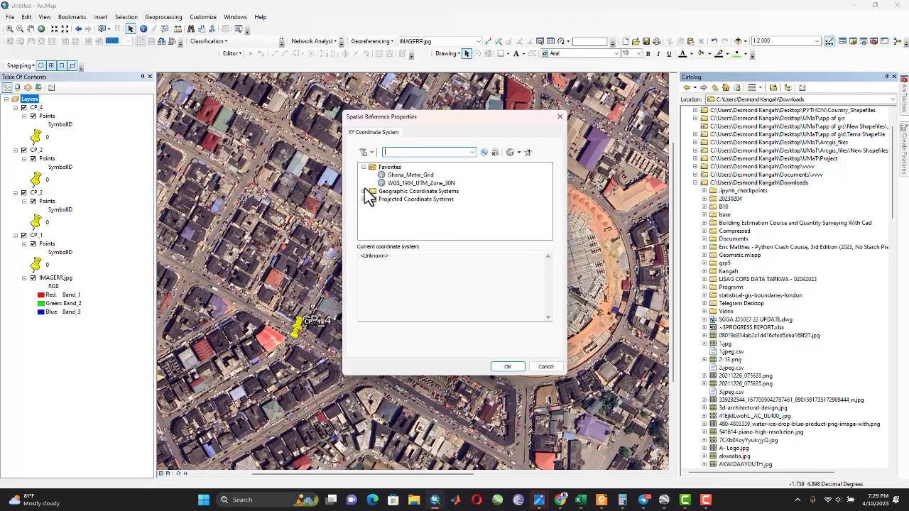
click(364, 191)
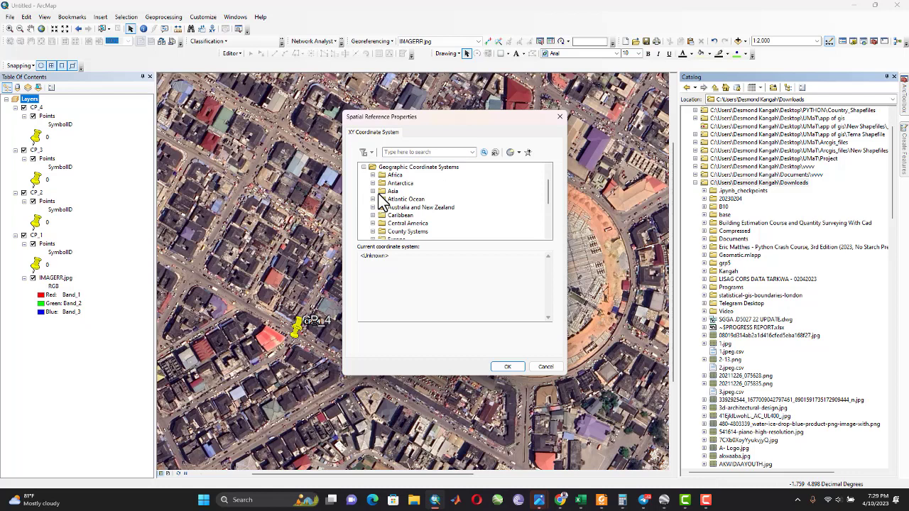
scroll(420, 198, down, 4)
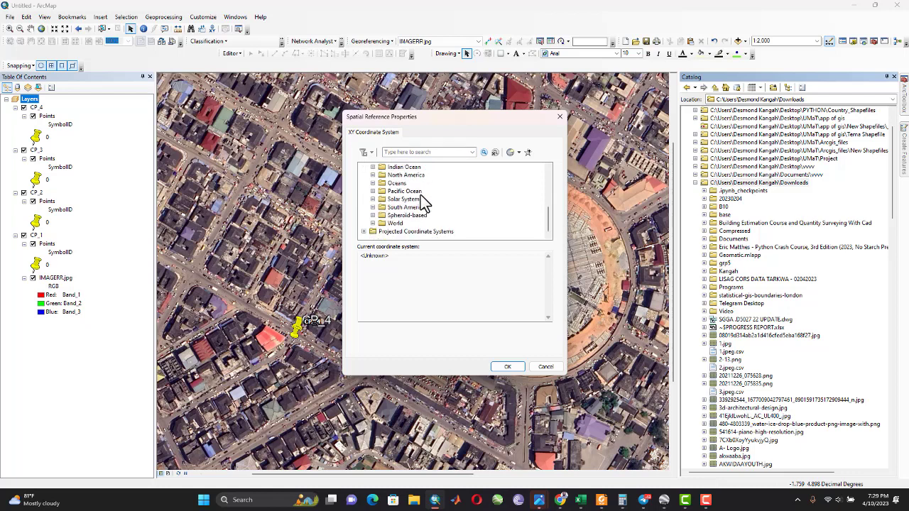
click(373, 224)
scroll(408, 226, down, 6)
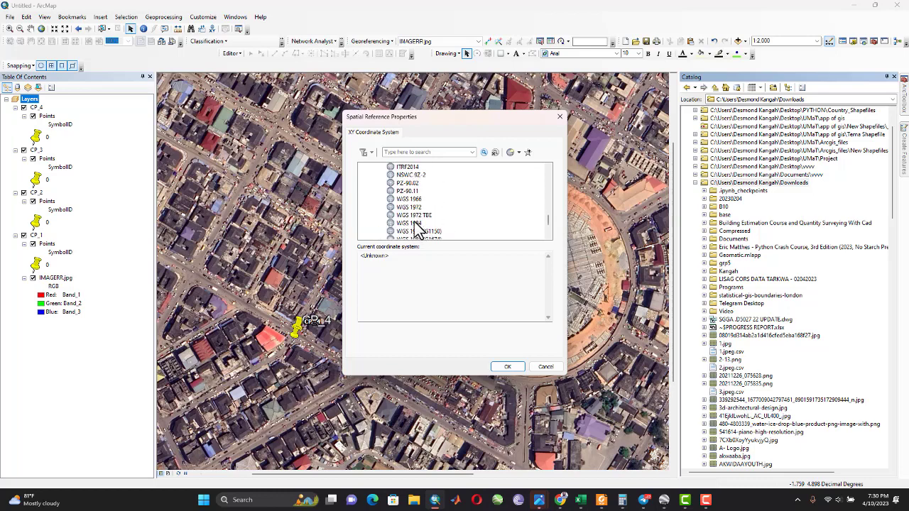
click(412, 223)
click(508, 367)
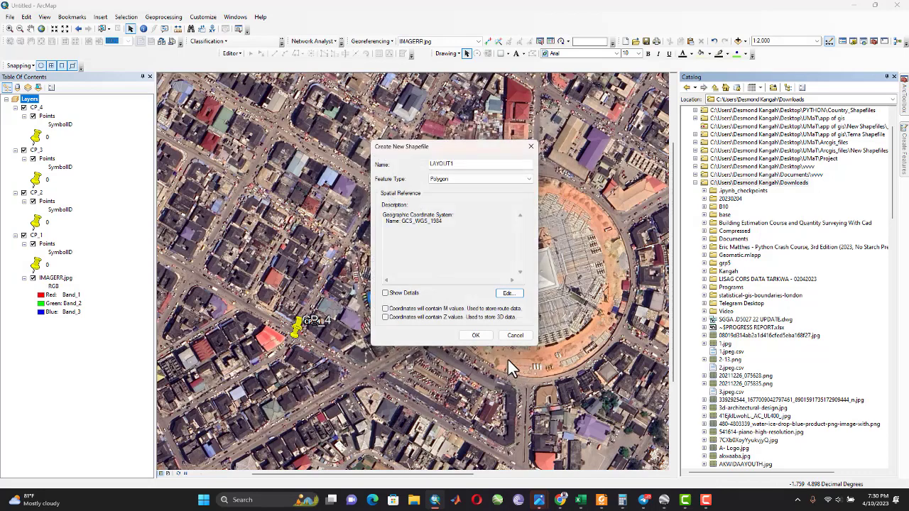
click(477, 336)
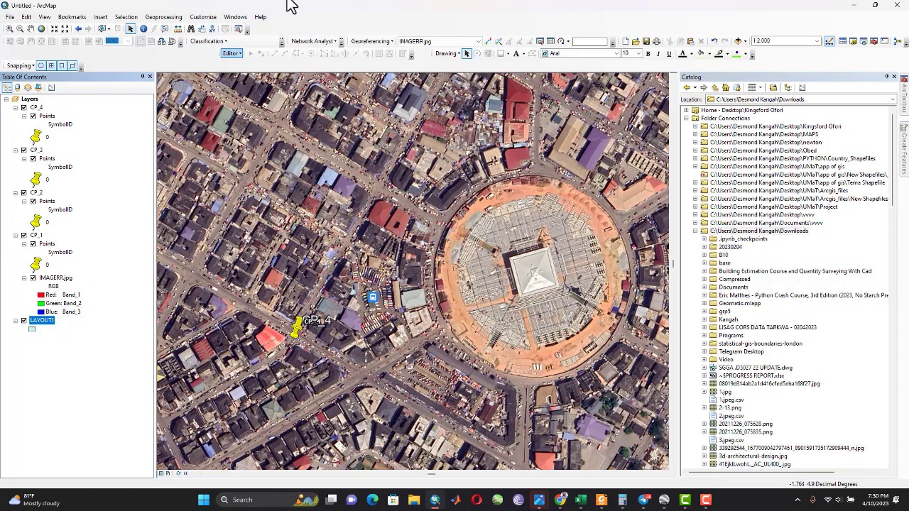
Start editing the LAYOUT1 layer, show the feature templates, and choose the LAYOUT1 template with the Polygon construction tool
right_click(414, 25)
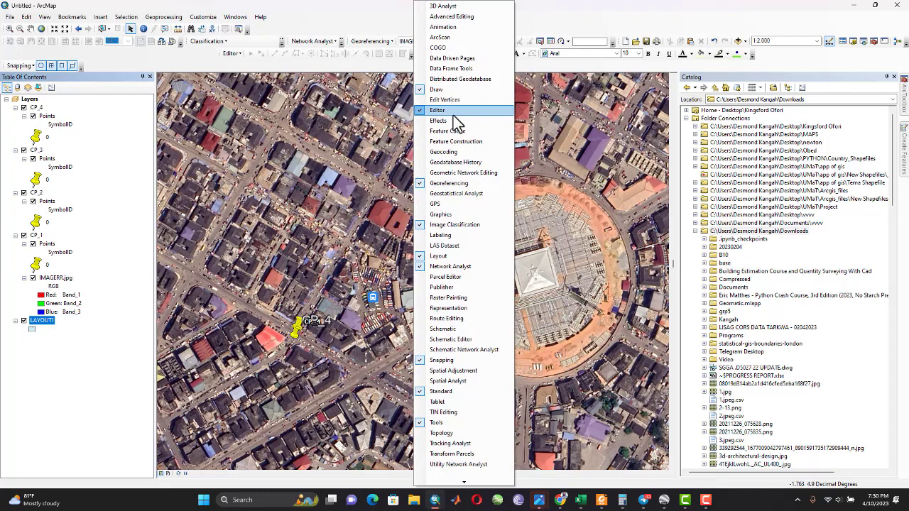
click(376, 32)
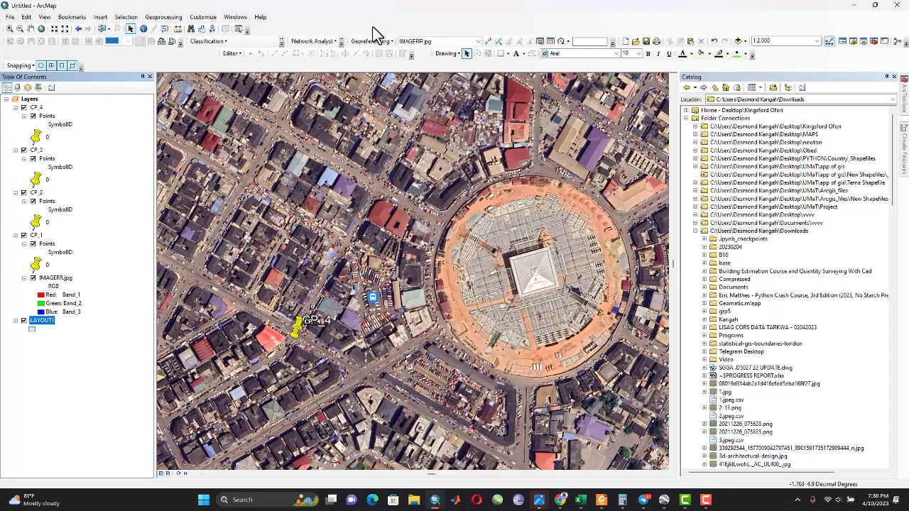
right_click(40, 324)
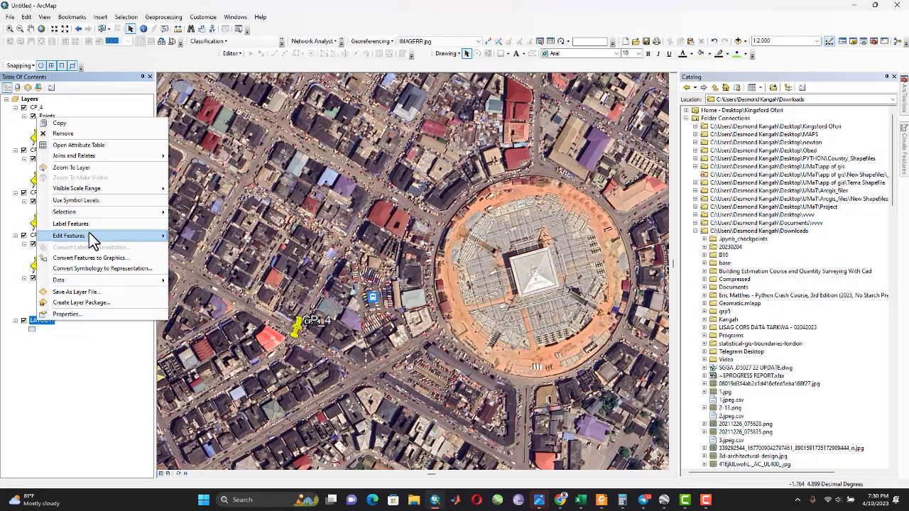
mouse_move(99, 242)
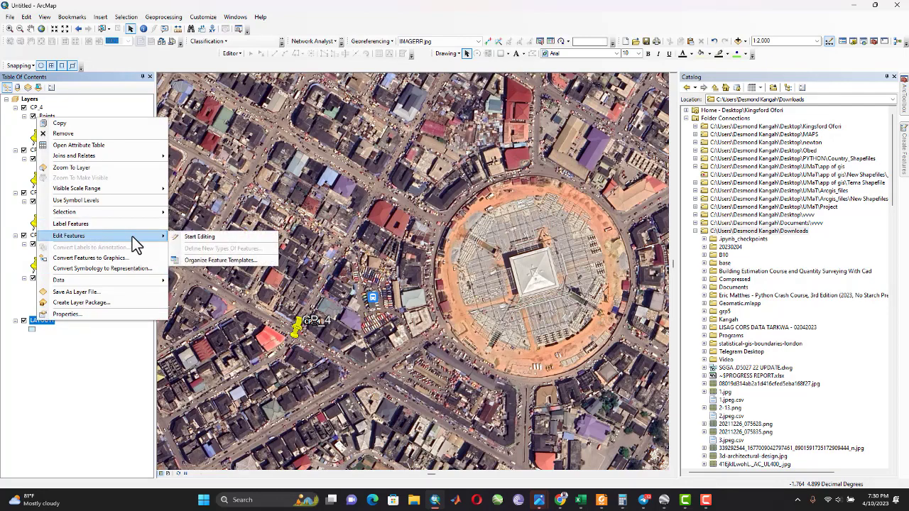
click(200, 238)
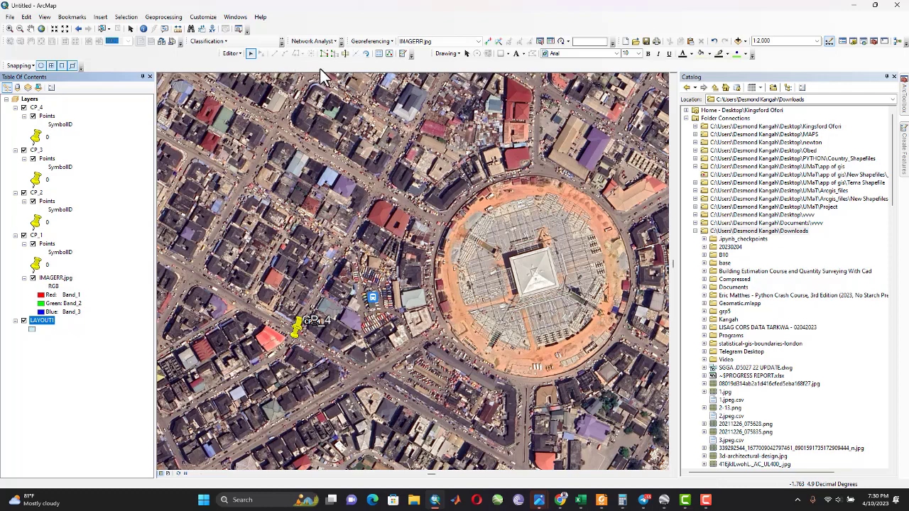
click(403, 55)
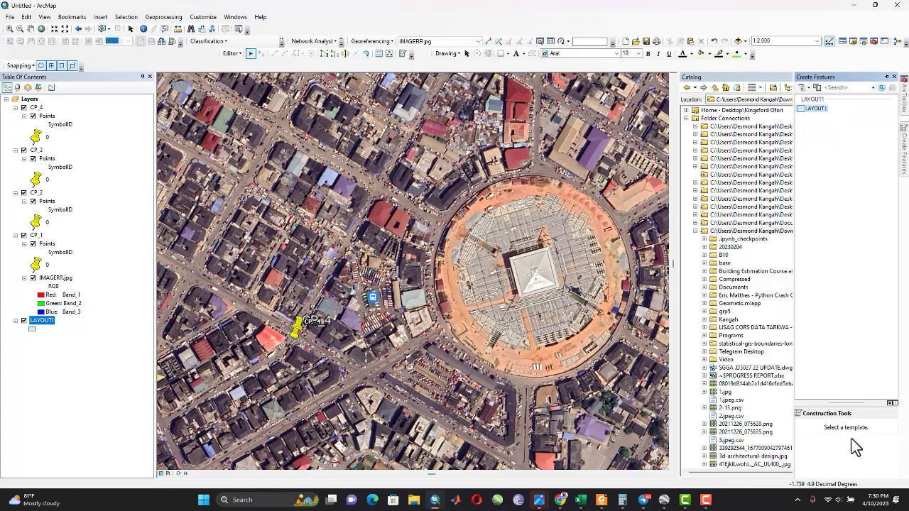
click(818, 112)
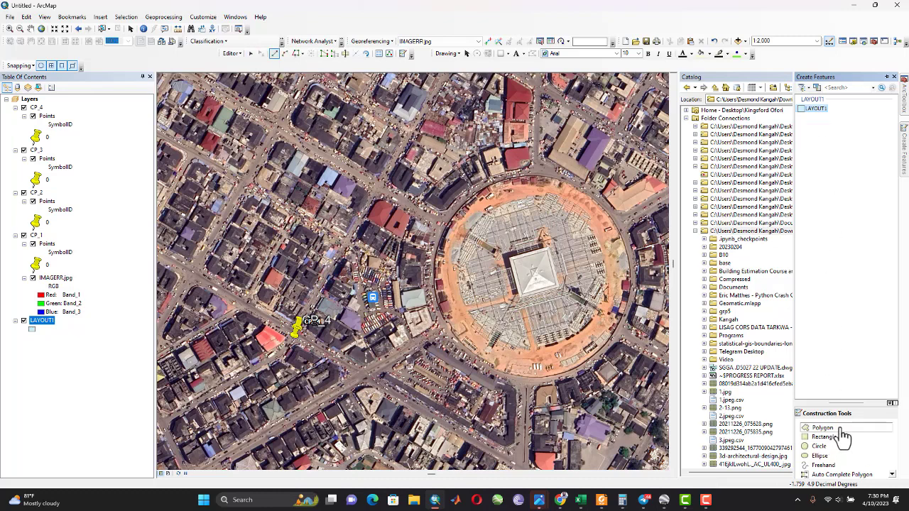
click(841, 437)
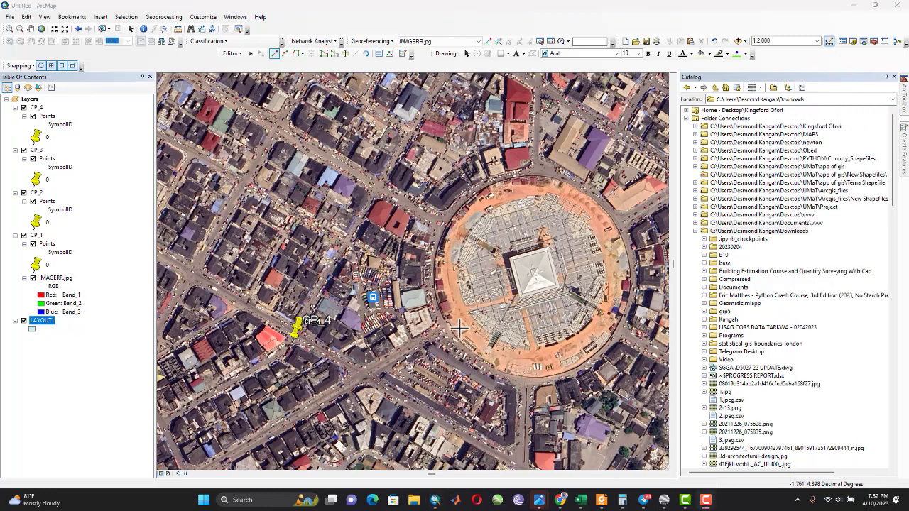
Sketch the bus-station block's curved eastern boundary with arc segments along the road west of the roundabout, ending at the southeast corner
drag(419, 310, 421, 252)
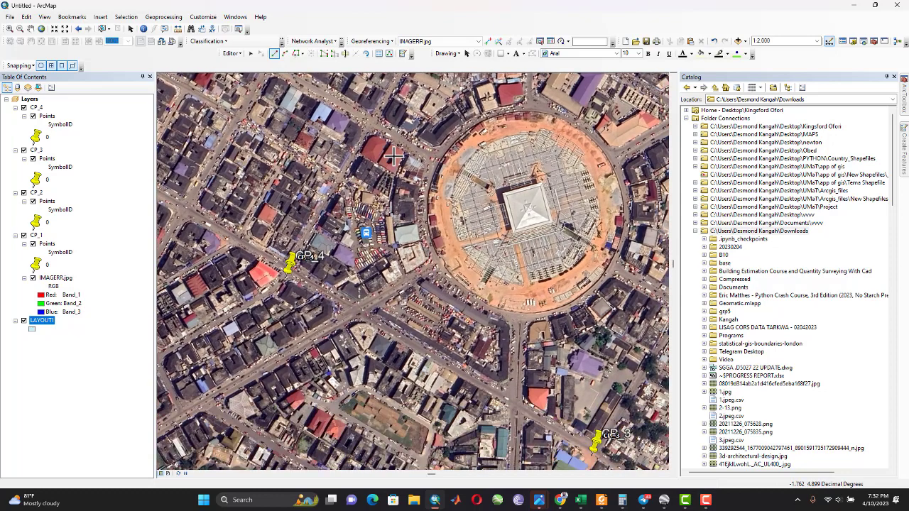
scroll(393, 156, up, 1)
scroll(393, 157, up, 1)
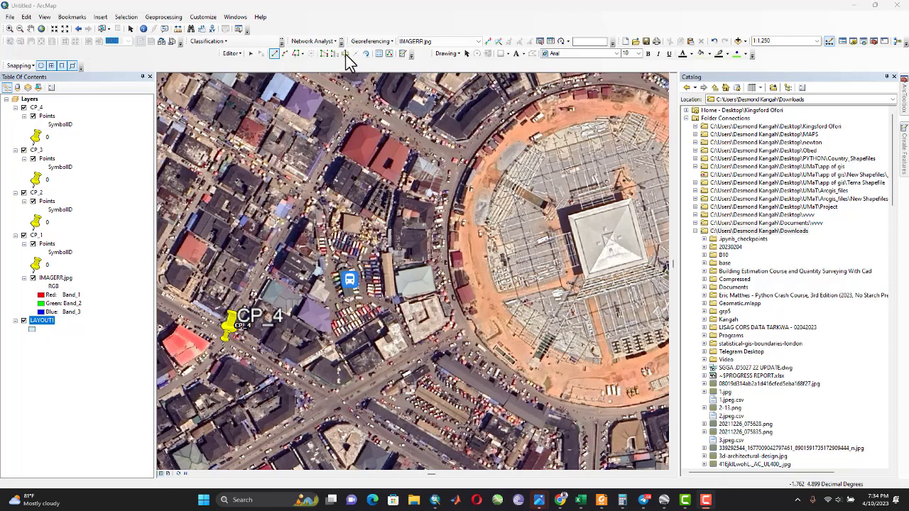
click(284, 53)
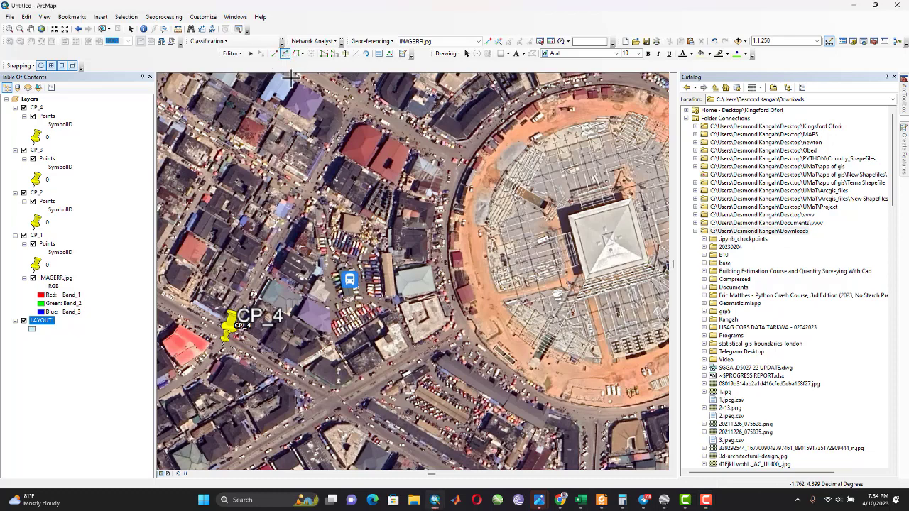
click(438, 151)
click(448, 162)
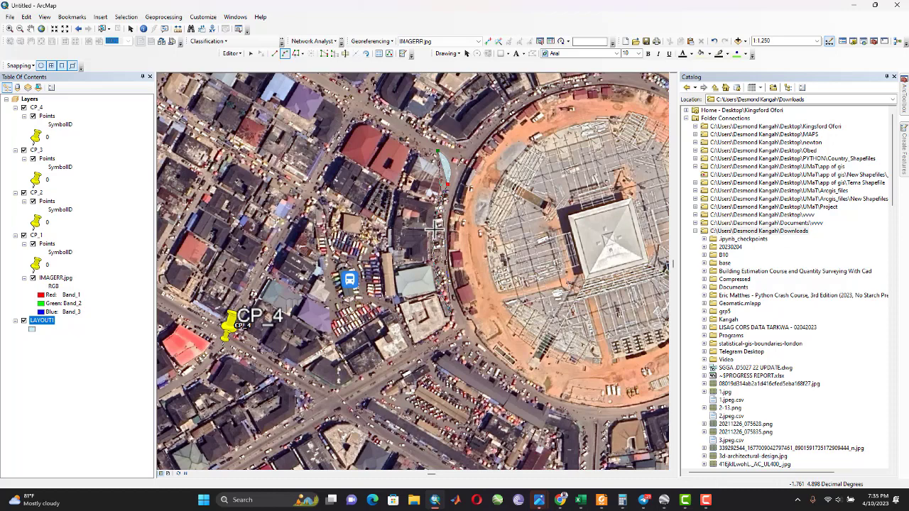
click(434, 230)
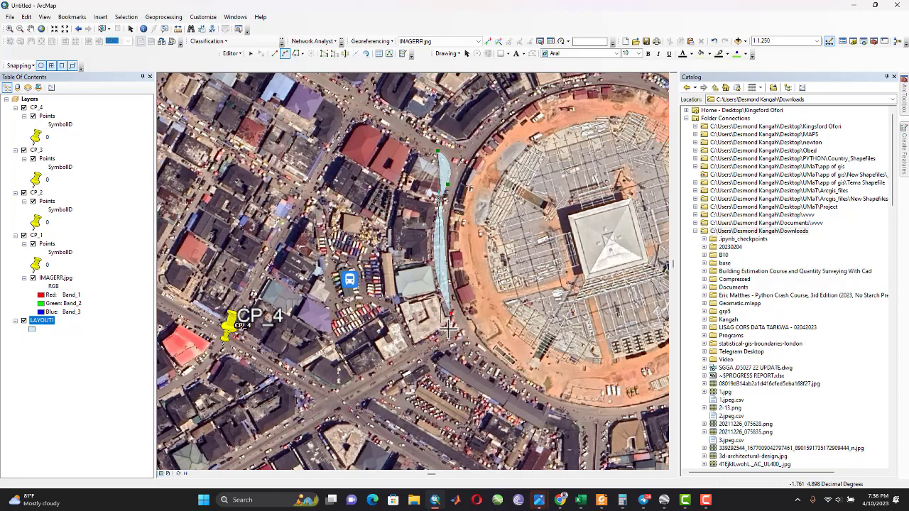
click(448, 328)
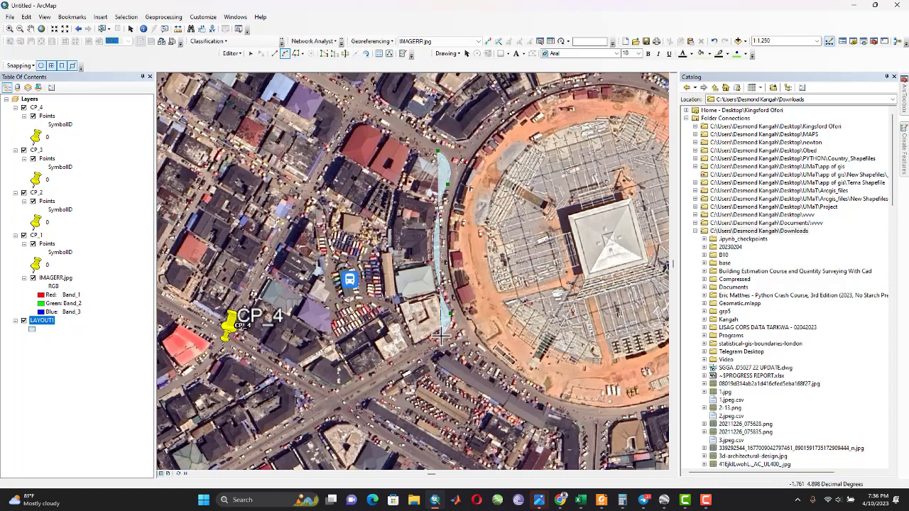
Continue the block outline around its south corner to the CP_4 corner and up the western street to the north corner
click(274, 54)
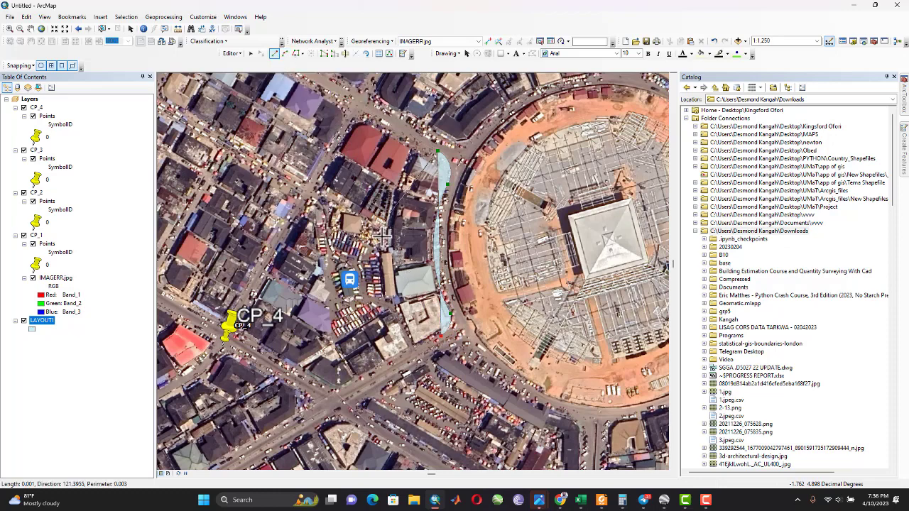
click(347, 385)
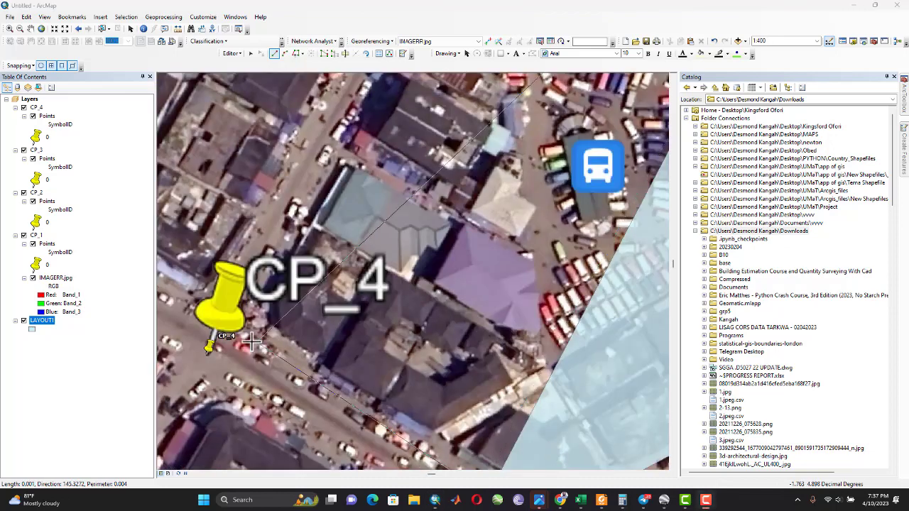
click(212, 345)
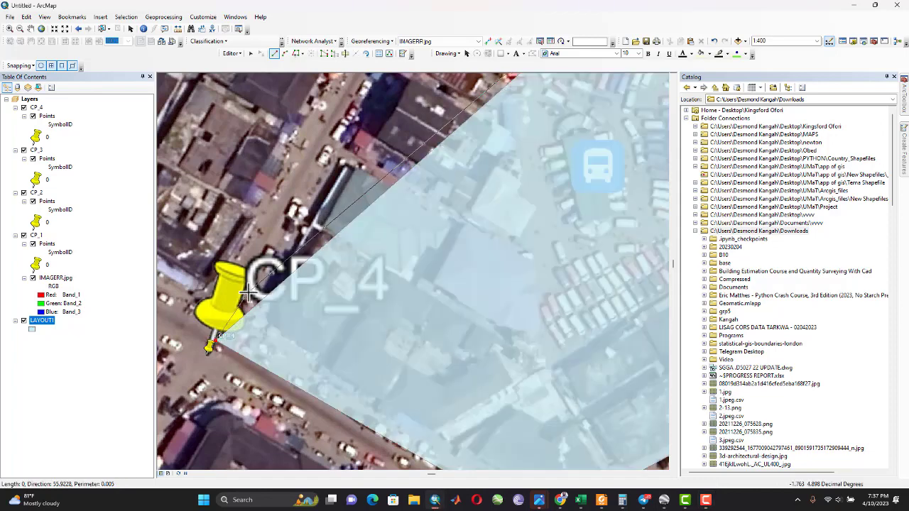
scroll(249, 293, up, 3)
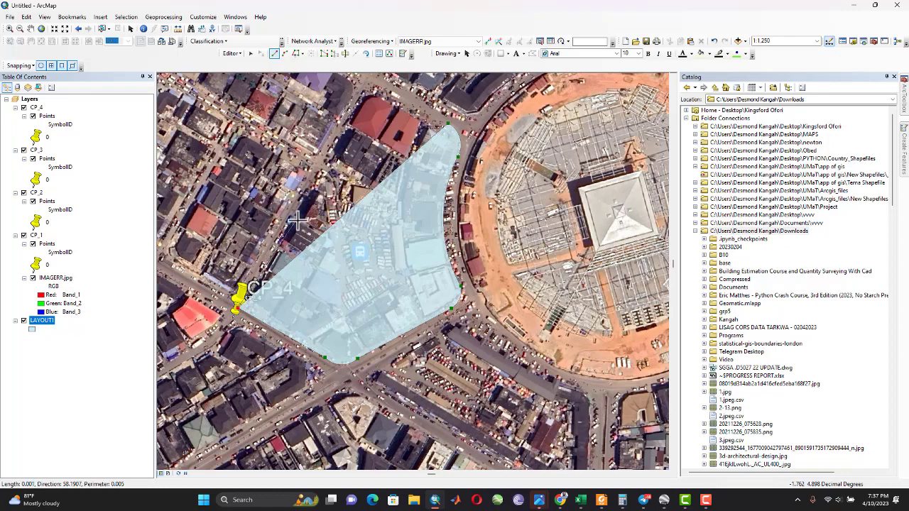
scroll(367, 88, down, 2)
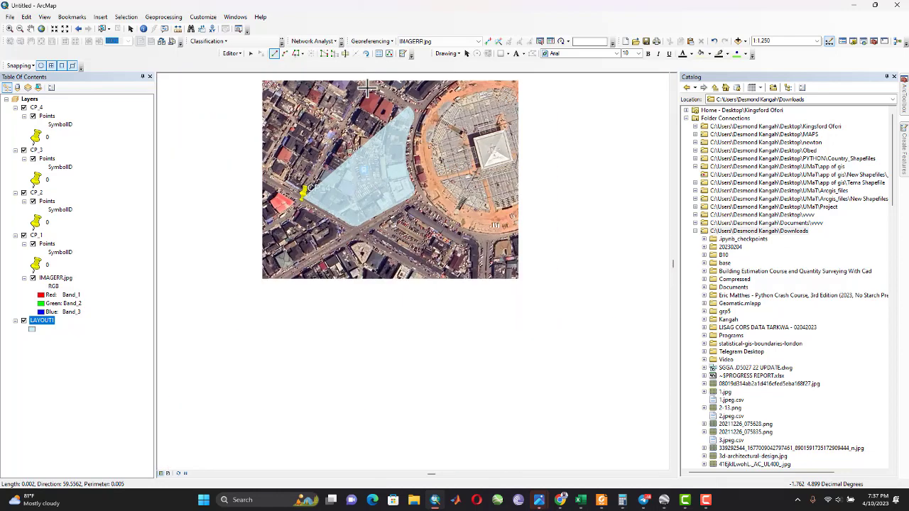
scroll(363, 90, down, 1)
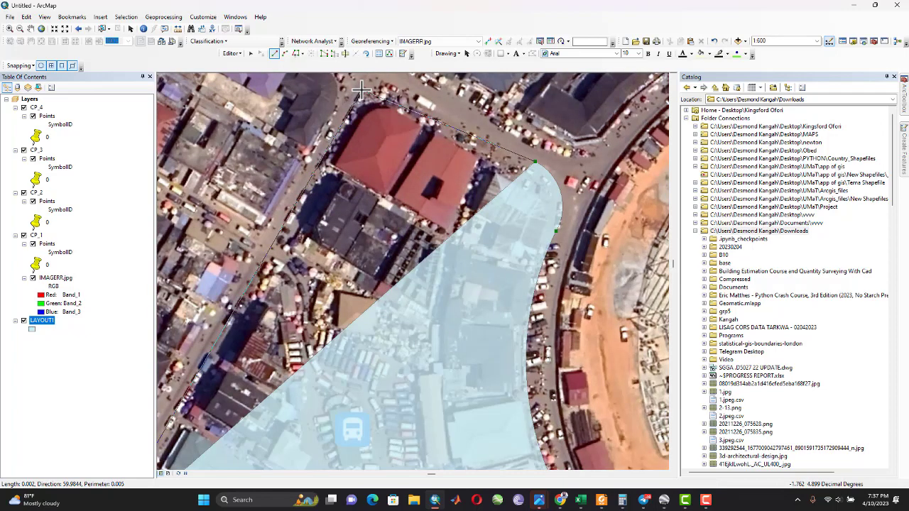
click(360, 91)
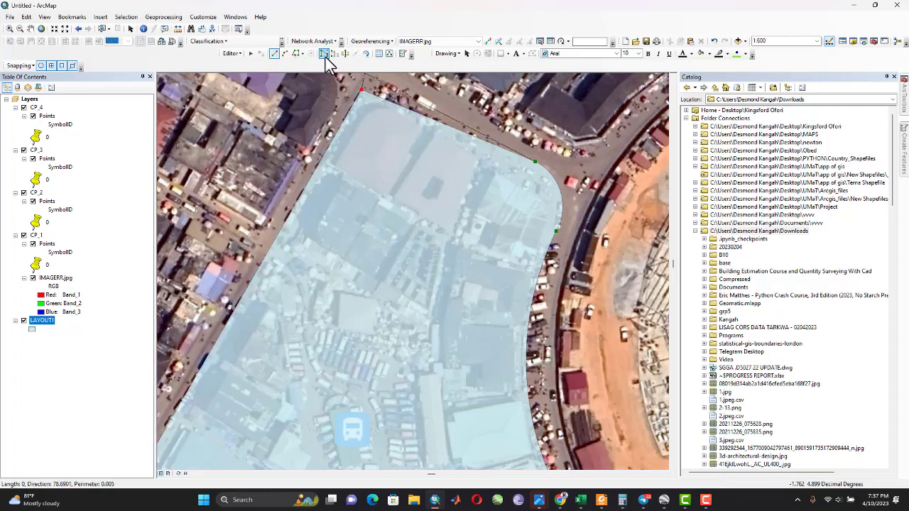
Round the block's north corner with an arc segment and finish the polygon at its starting vertex
click(284, 55)
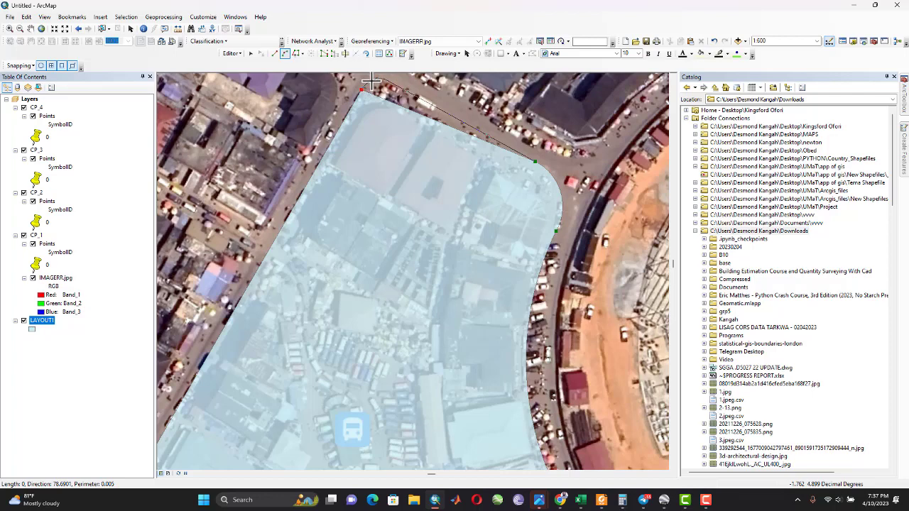
double_click(370, 80)
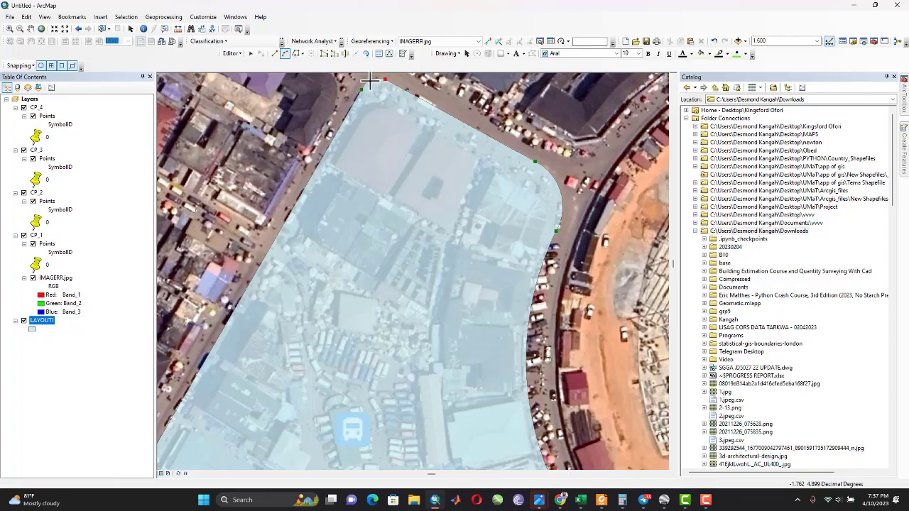
click(384, 80)
double_click(534, 162)
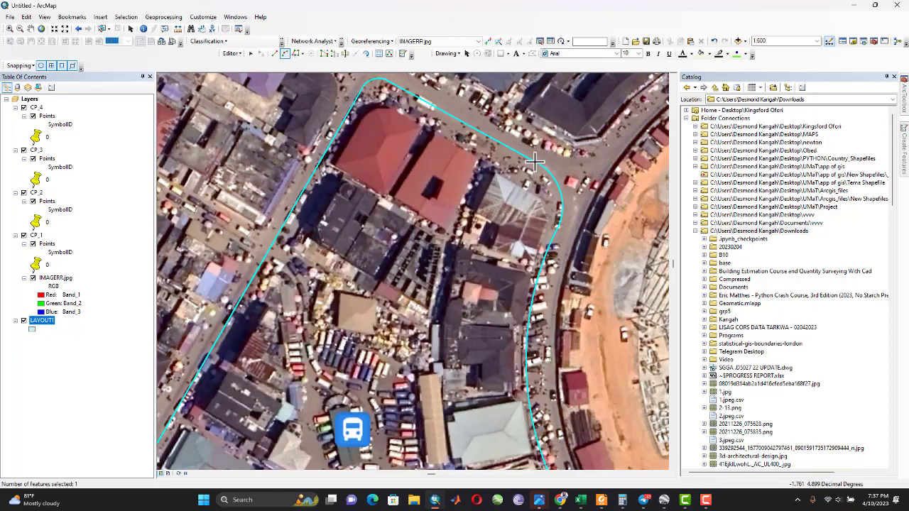
scroll(476, 162, up, 1)
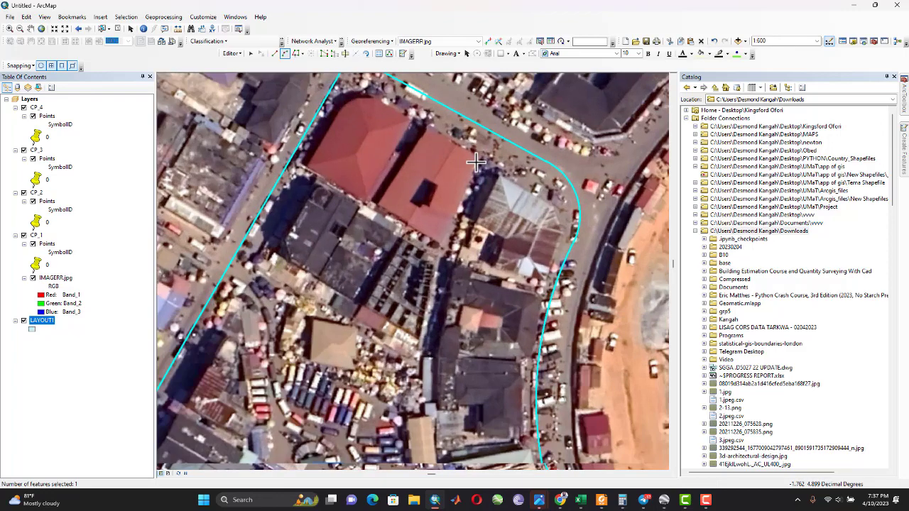
scroll(476, 163, up, 1)
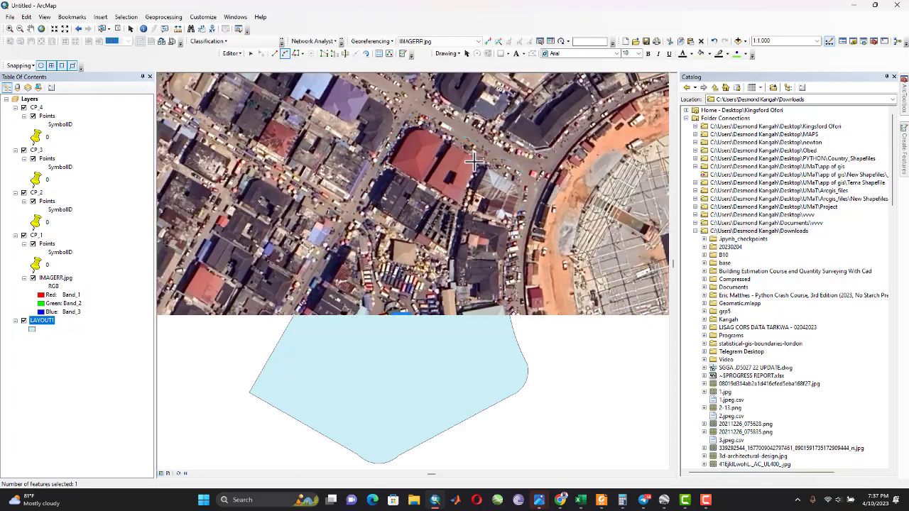
scroll(475, 181, up, 2)
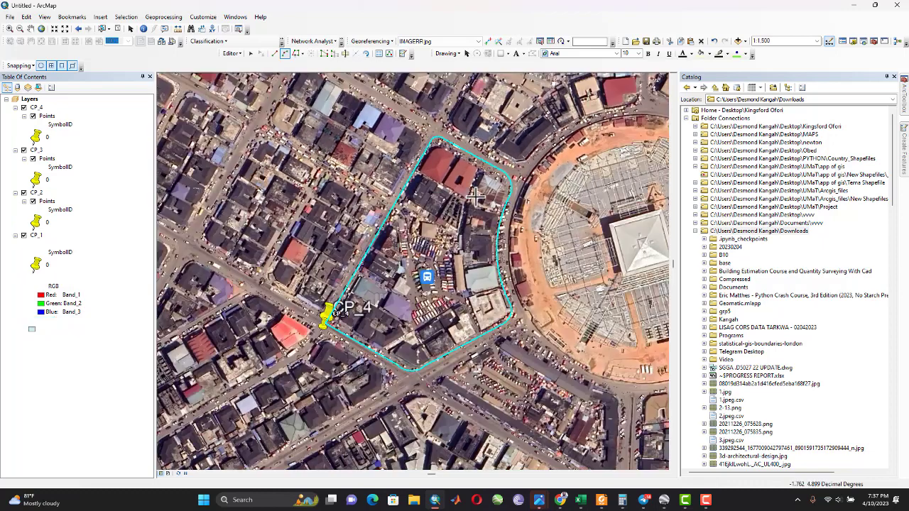
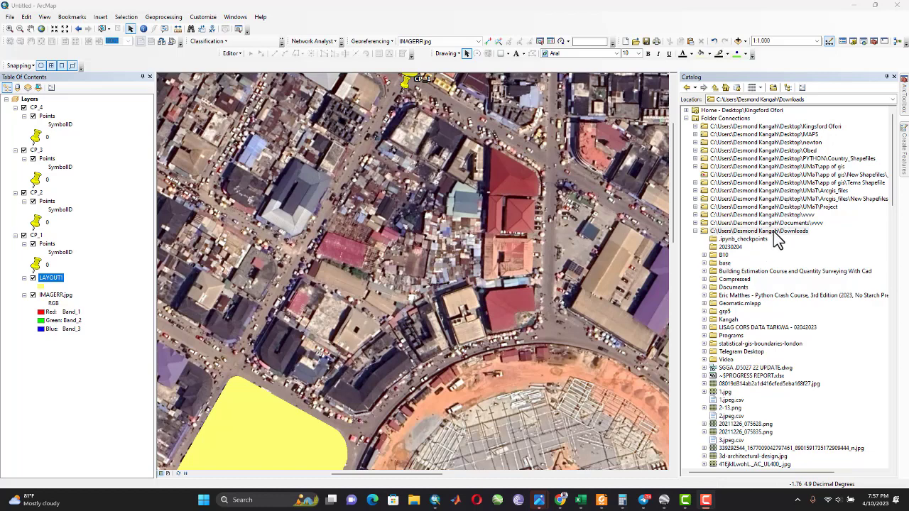
Start another edit session on the LAYOUT1 layer and choose its feature template for drawing
right_click(51, 279)
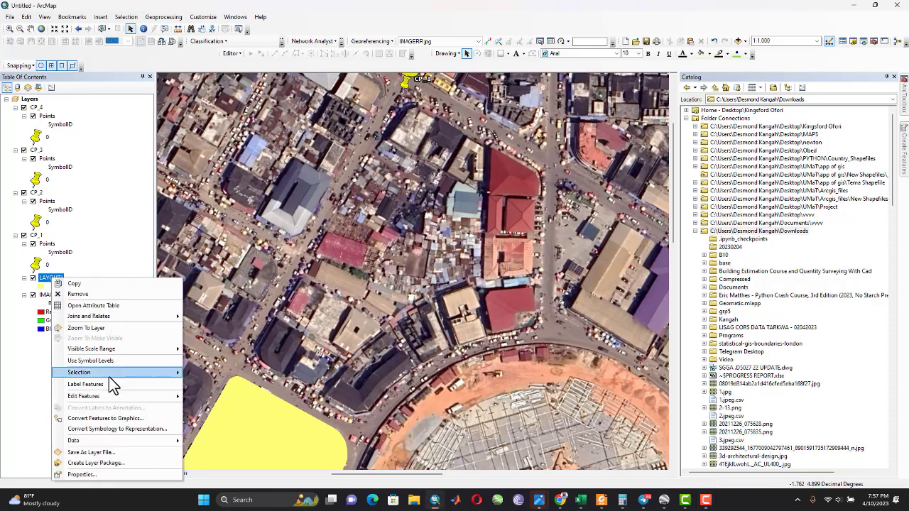
mouse_move(147, 398)
click(215, 398)
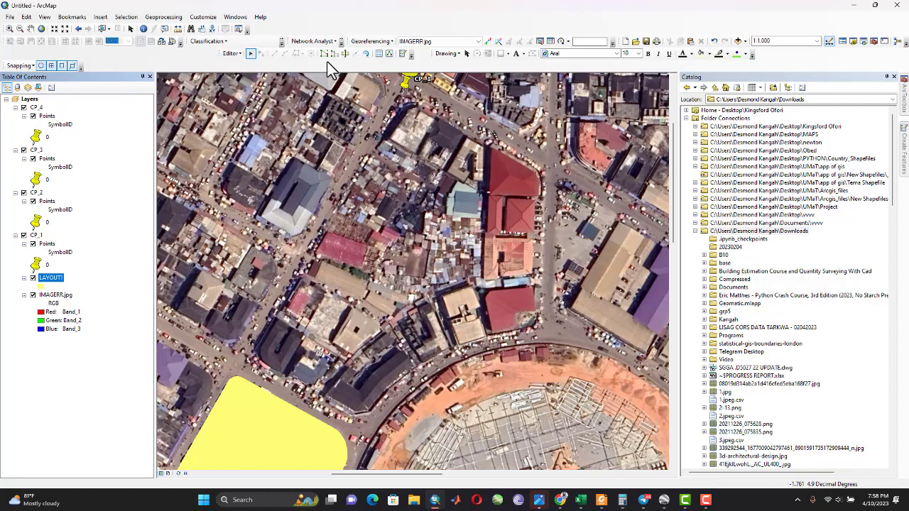
click(403, 55)
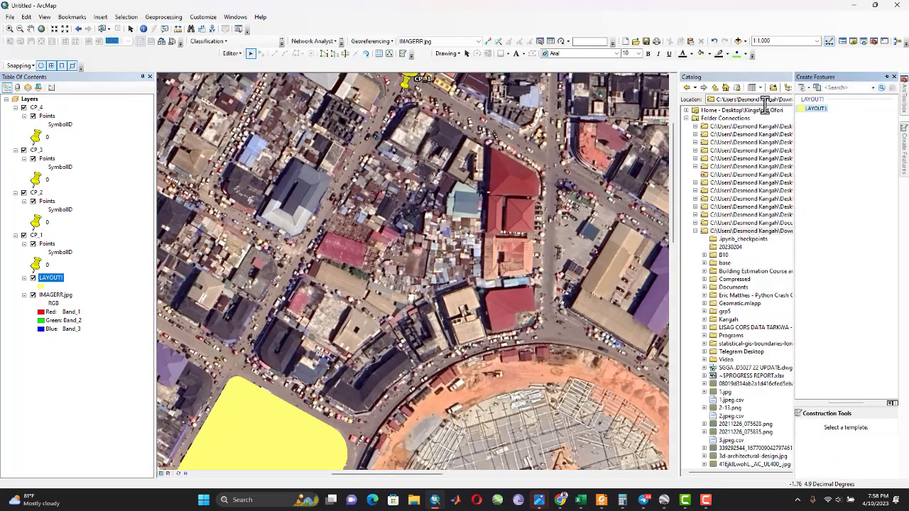
click(817, 109)
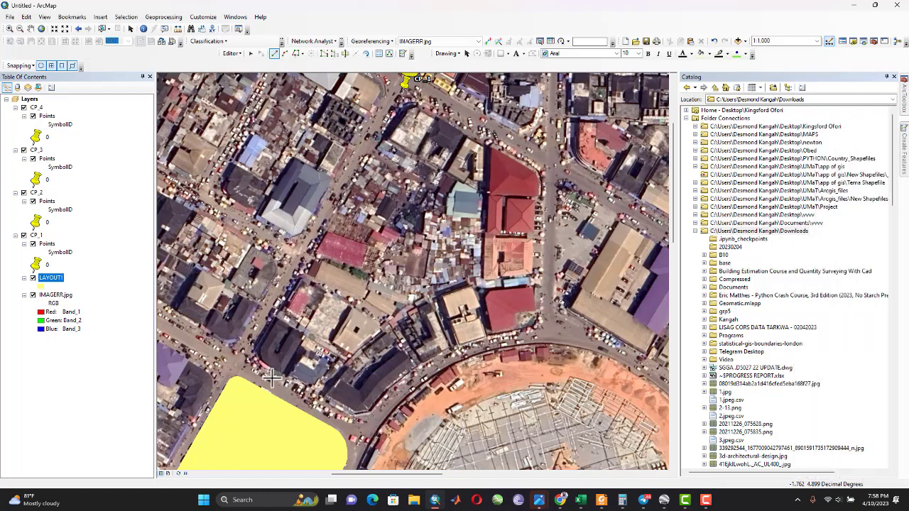
scroll(270, 378, up, 3)
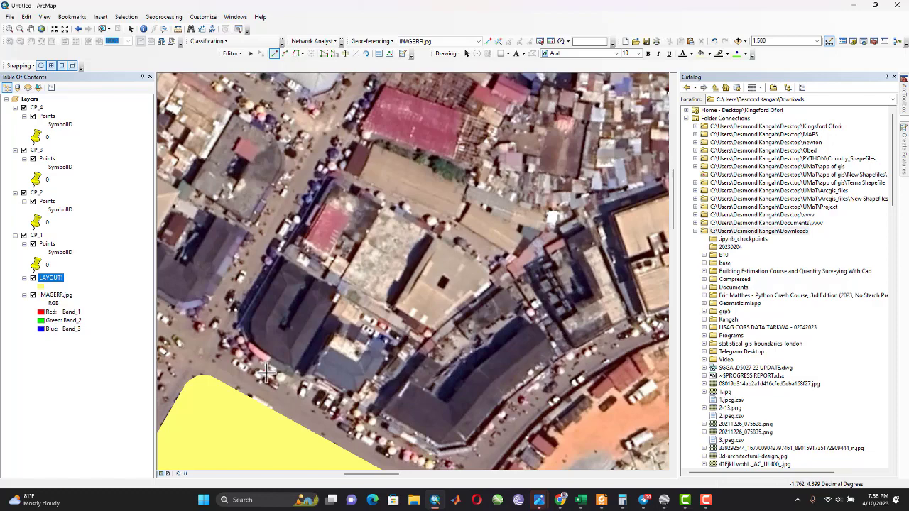
click(264, 372)
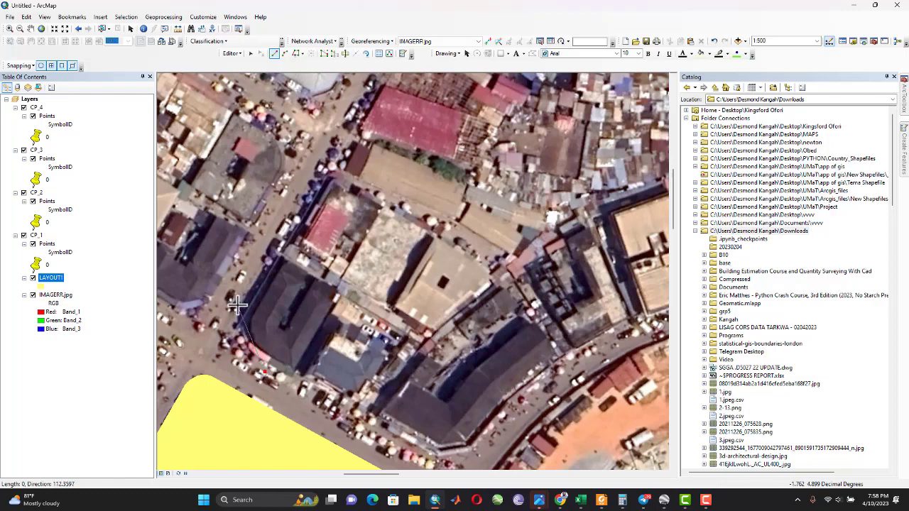
click(236, 306)
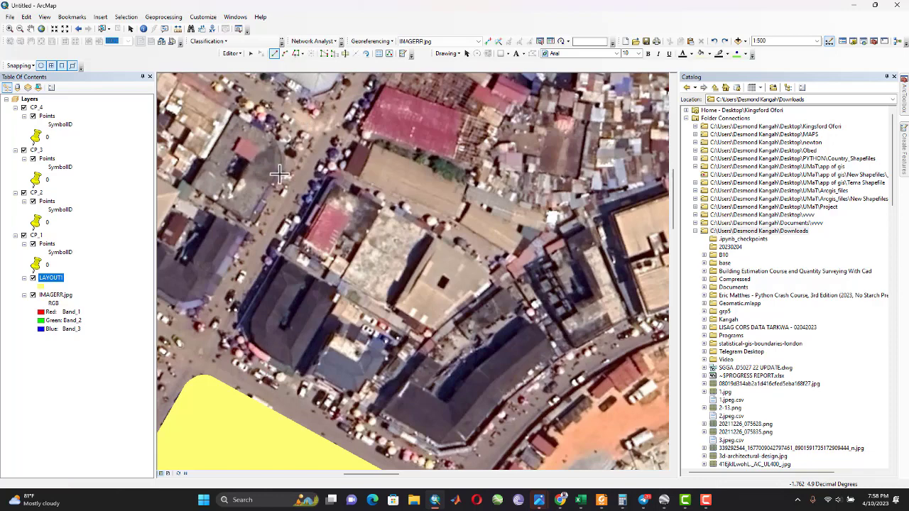
Begin outlining the block across the street north of the bus-station polygon, rounding its west corner with an arc segment
click(287, 55)
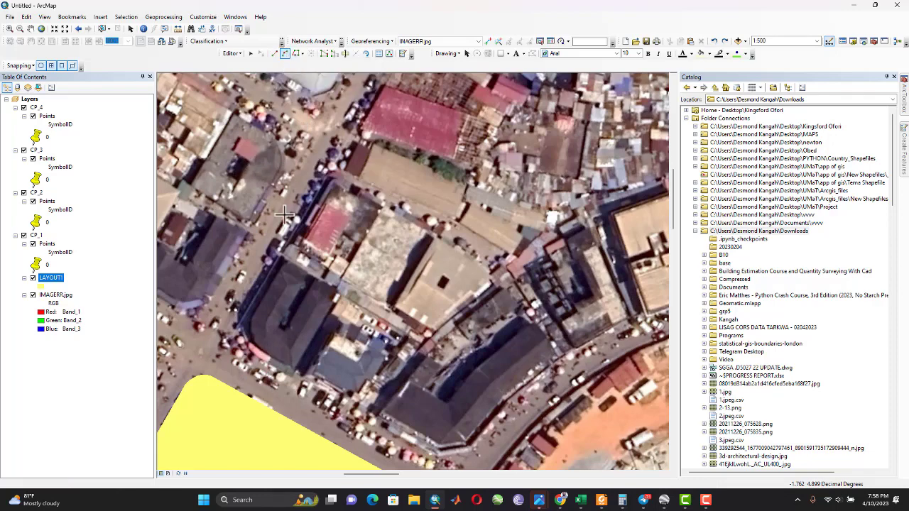
click(272, 372)
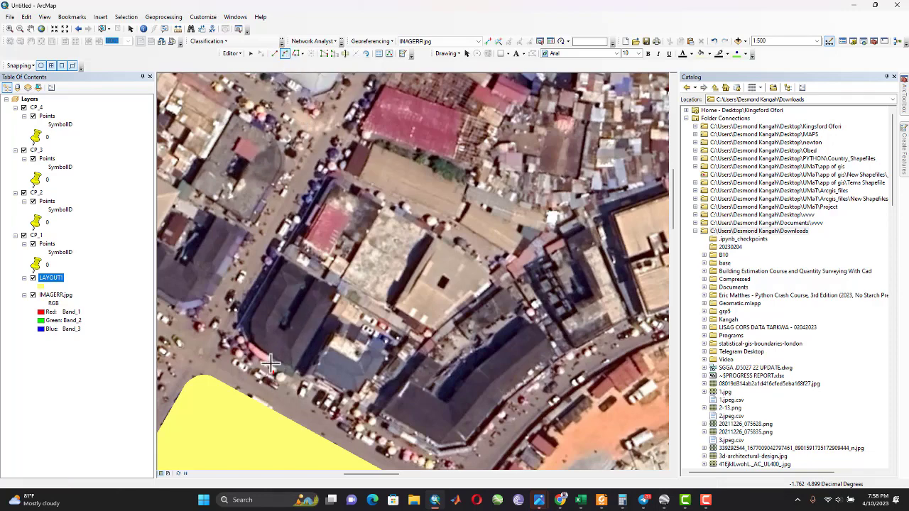
click(237, 311)
double_click(236, 346)
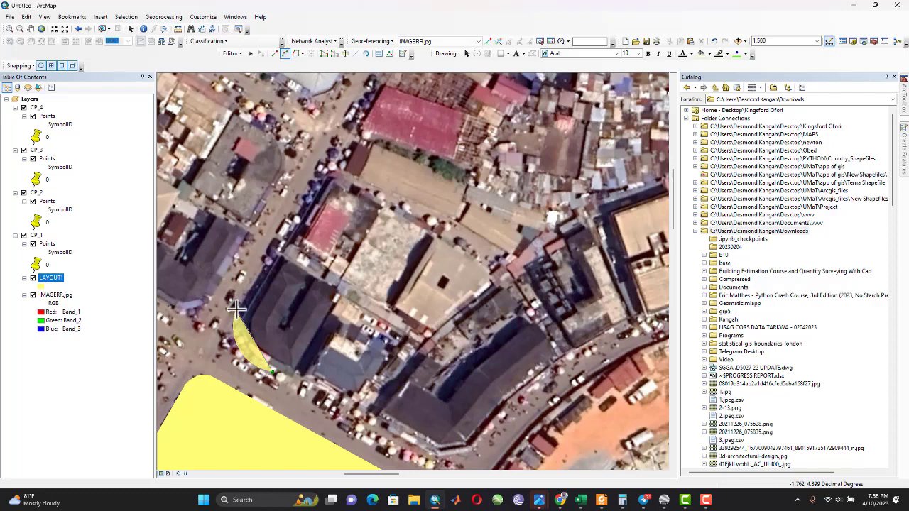
scroll(316, 172, up, 1)
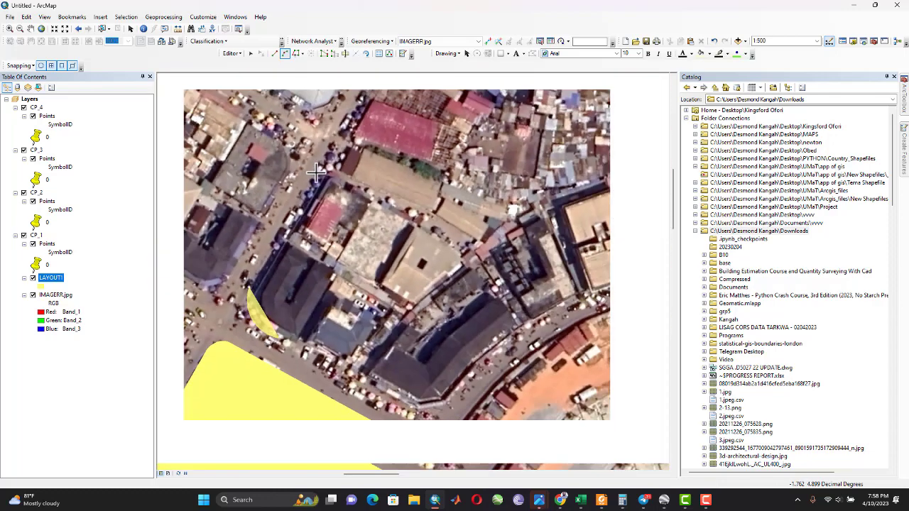
scroll(316, 172, up, 2)
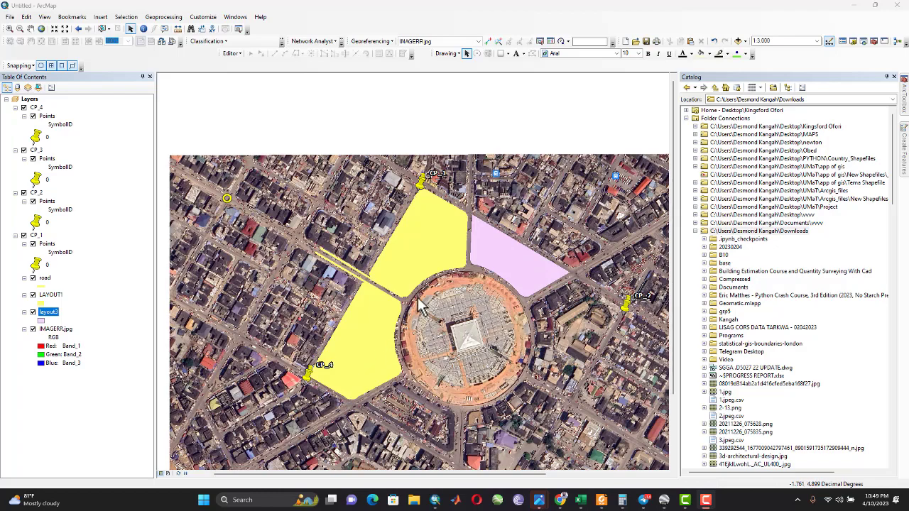
scroll(417, 293, down, 1)
scroll(417, 294, up, 1)
scroll(419, 301, up, 2)
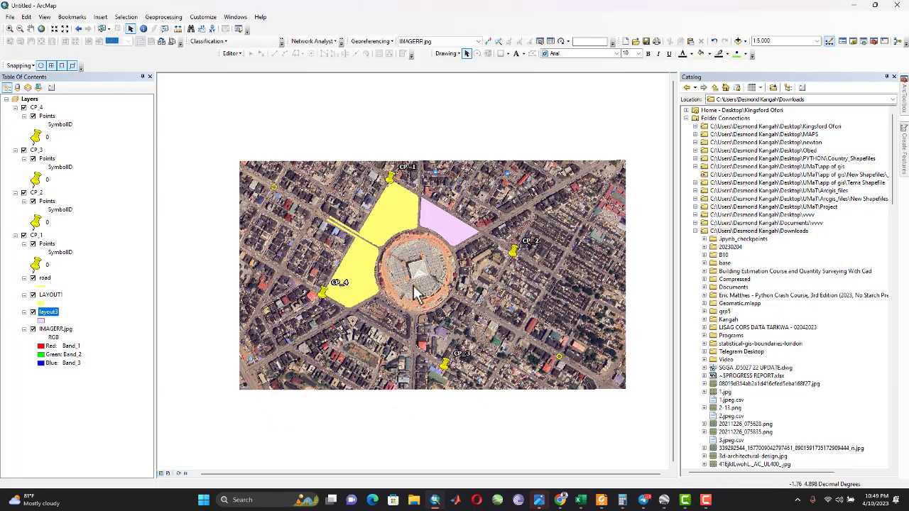
scroll(416, 294, down, 2)
scroll(416, 294, down, 2)
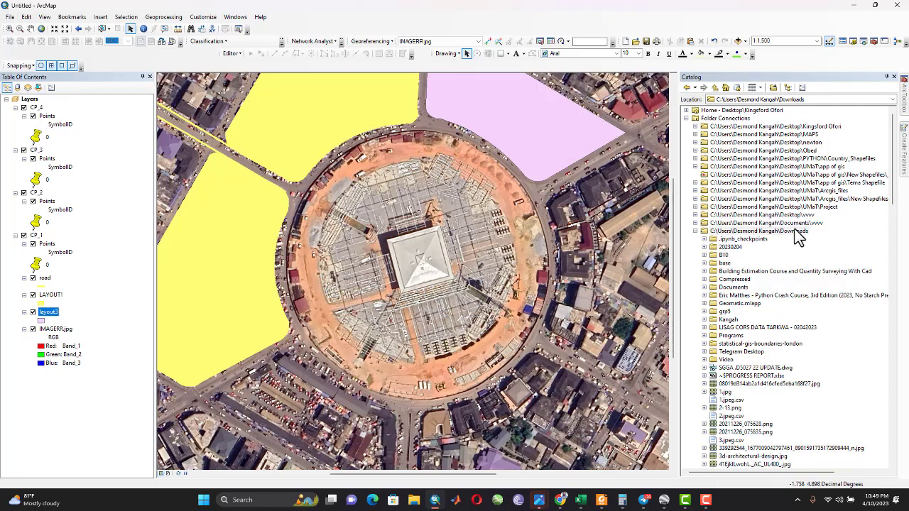
click(237, 54)
click(238, 56)
Set up a new shapefile in the Downloads folder with the name Market and the feature type Polygon
right_click(784, 234)
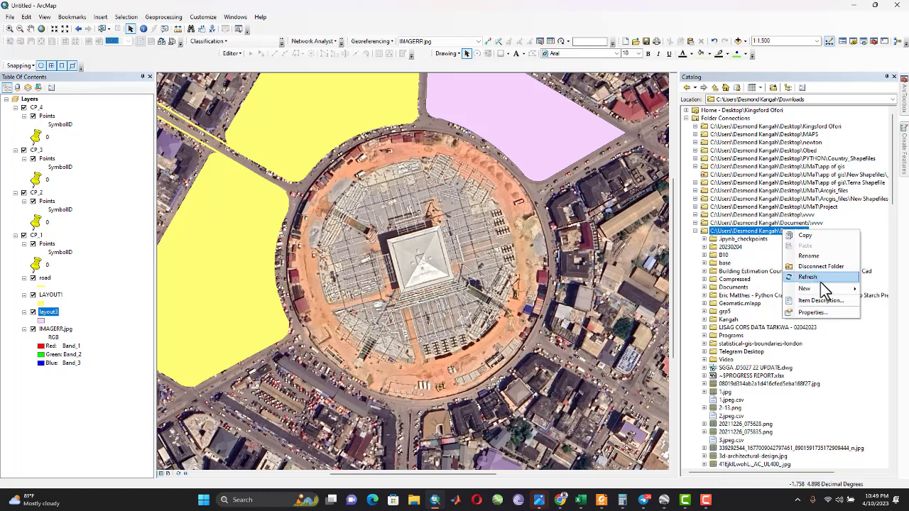
mouse_move(823, 288)
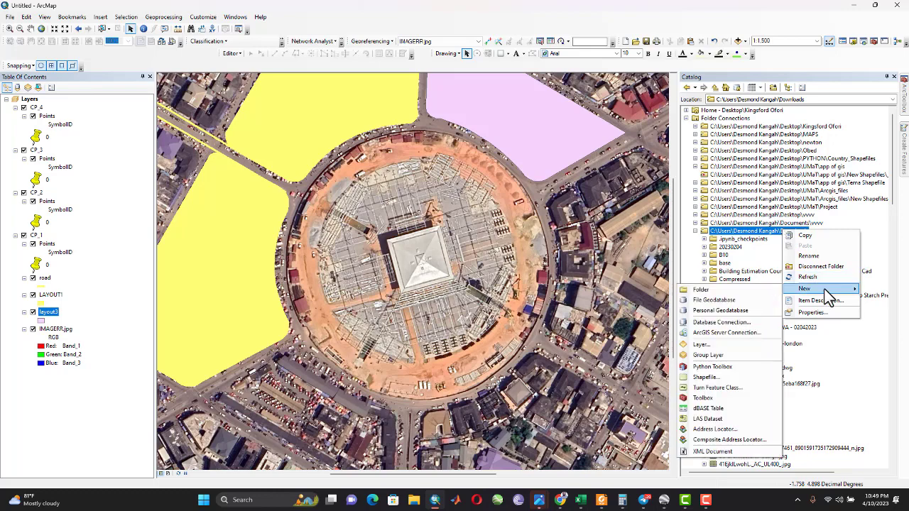
click(737, 378)
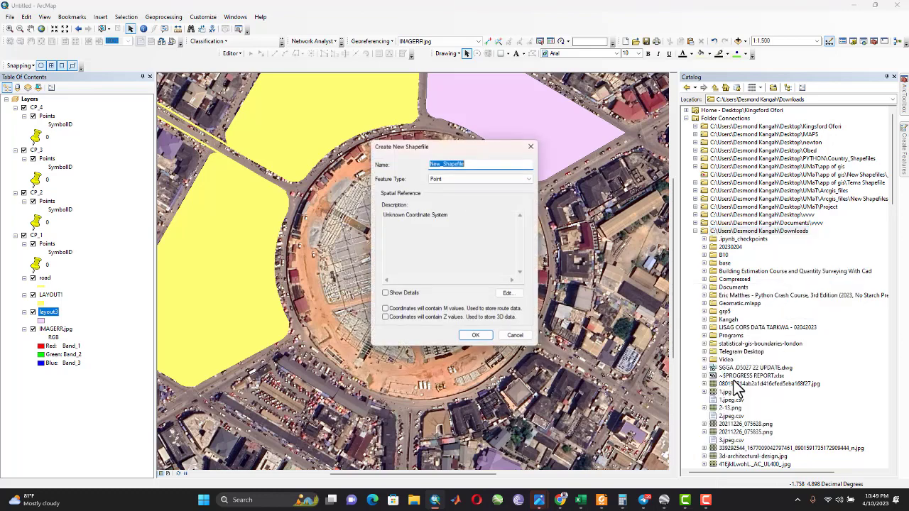
click(519, 180)
click(485, 201)
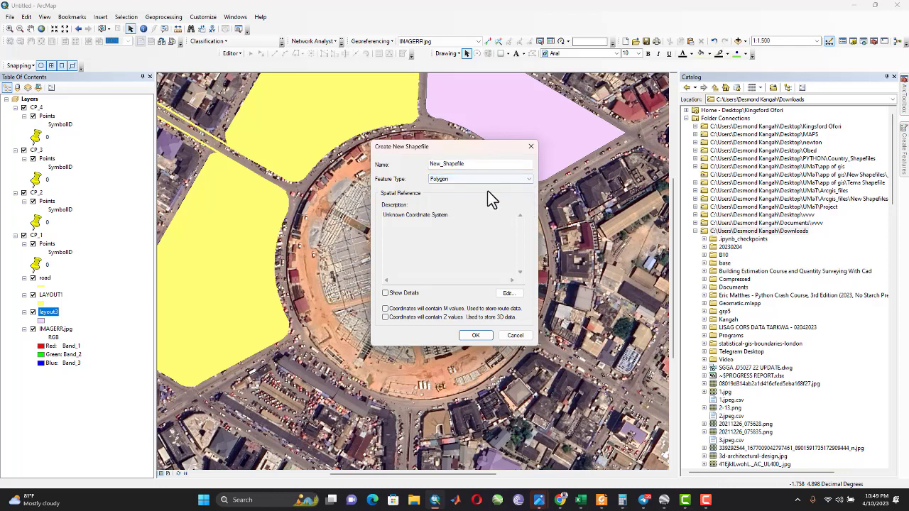
drag(478, 163, 366, 176)
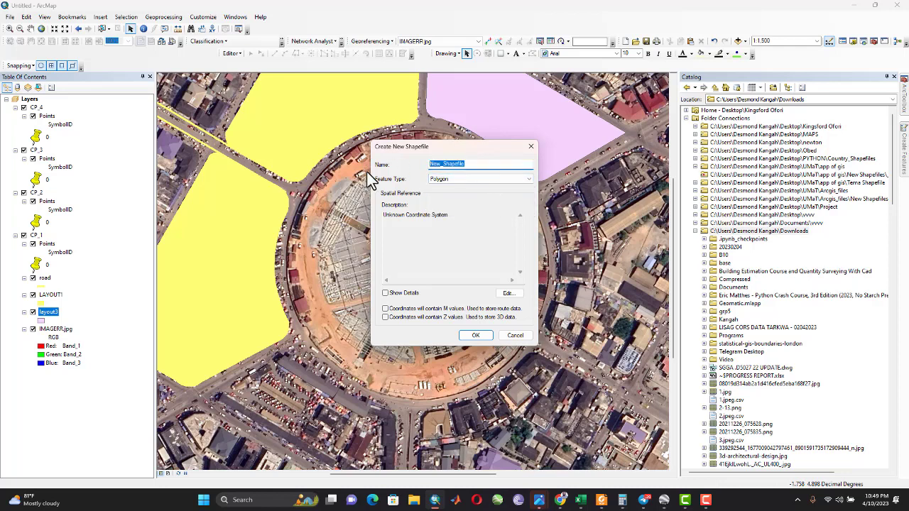
text(Market)
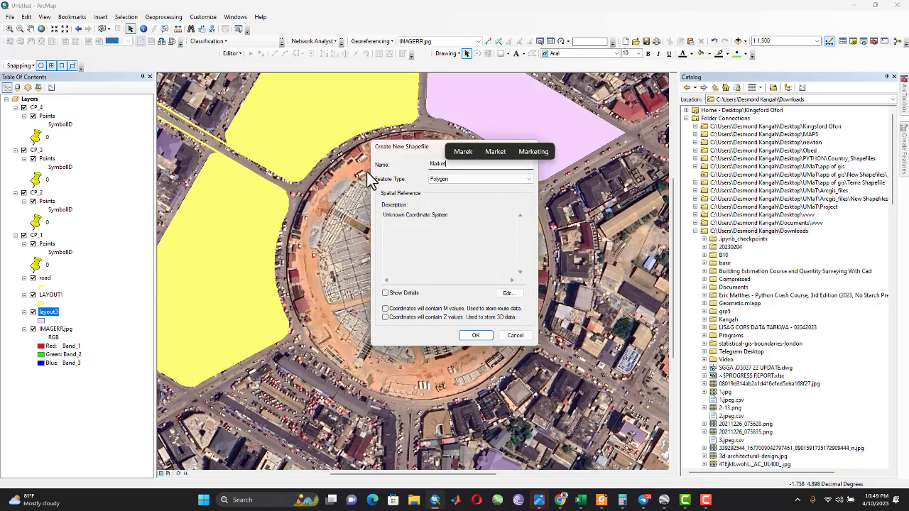
Assign the World geographic coordinate system WGS 1984 to the Market shapefile and create it
click(508, 292)
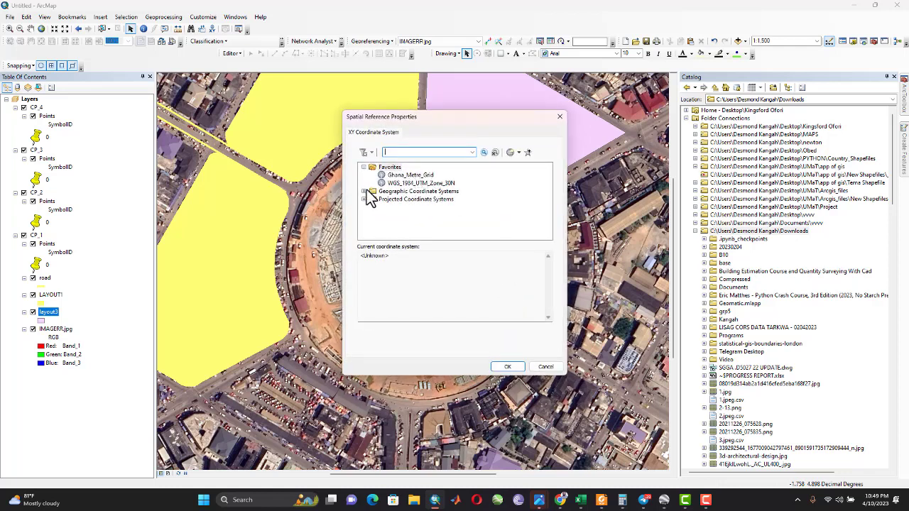
click(364, 191)
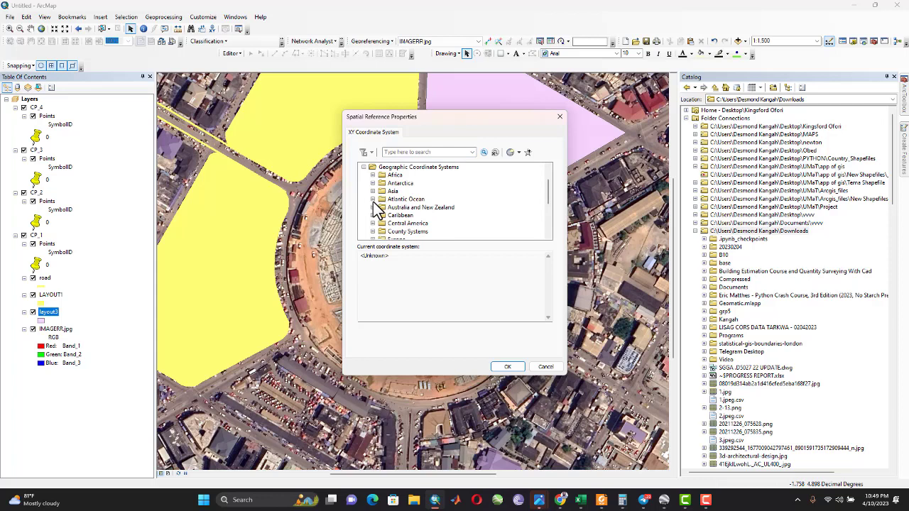
scroll(376, 209, down, 3)
click(373, 224)
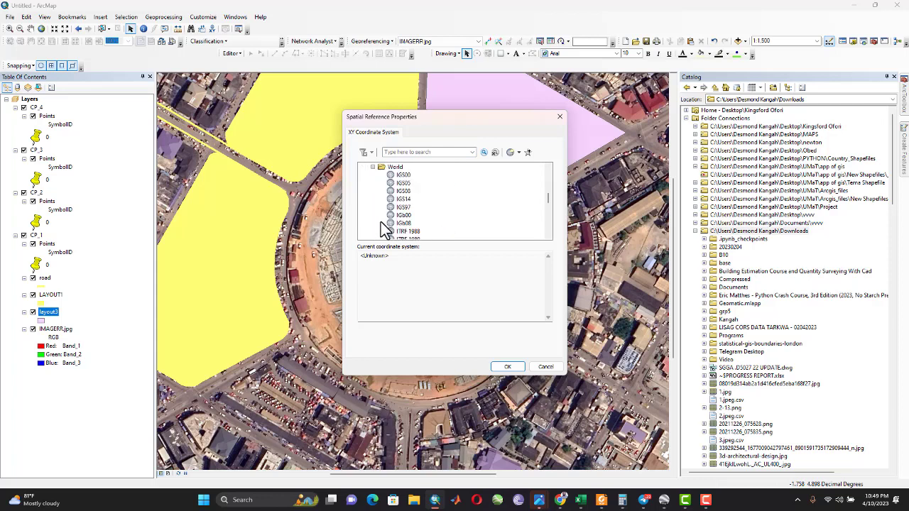
scroll(401, 231, down, 1)
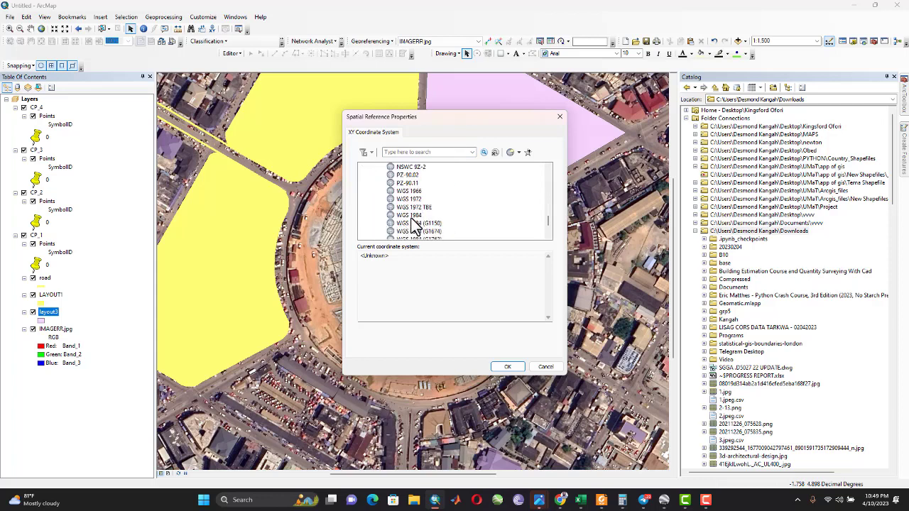
click(410, 216)
click(508, 367)
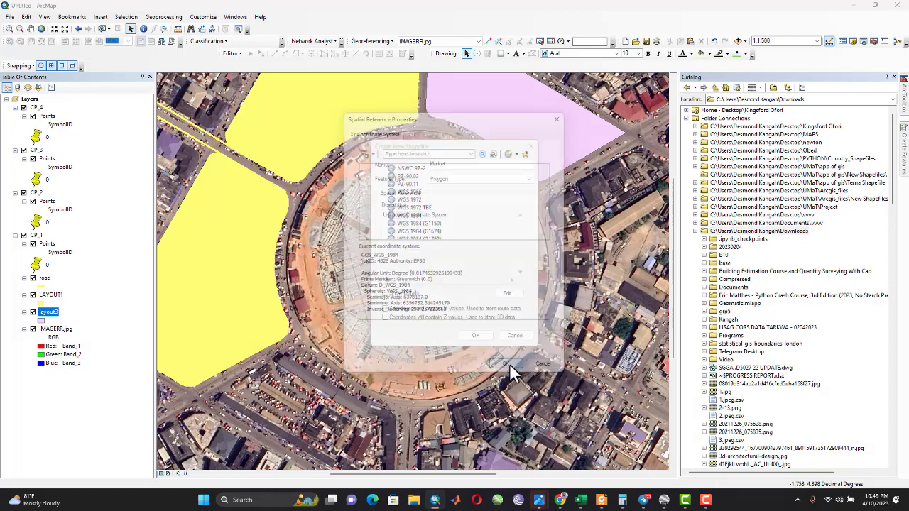
click(477, 339)
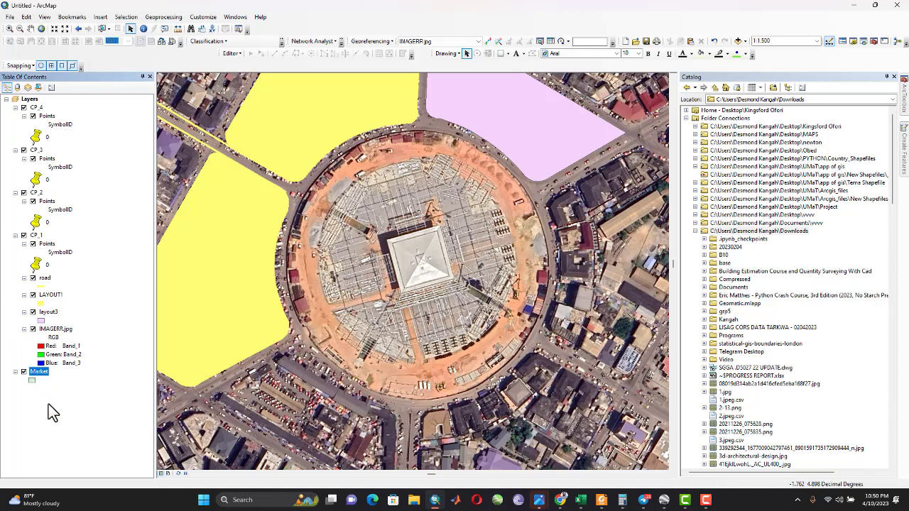
Start editing the Market layer and choose its feature template with the Circle construction tool
right_click(35, 372)
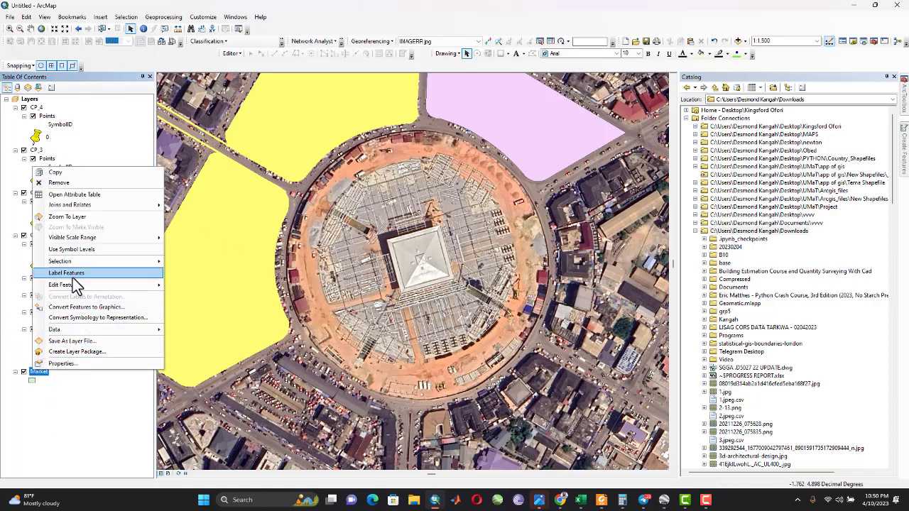
mouse_move(76, 284)
click(202, 287)
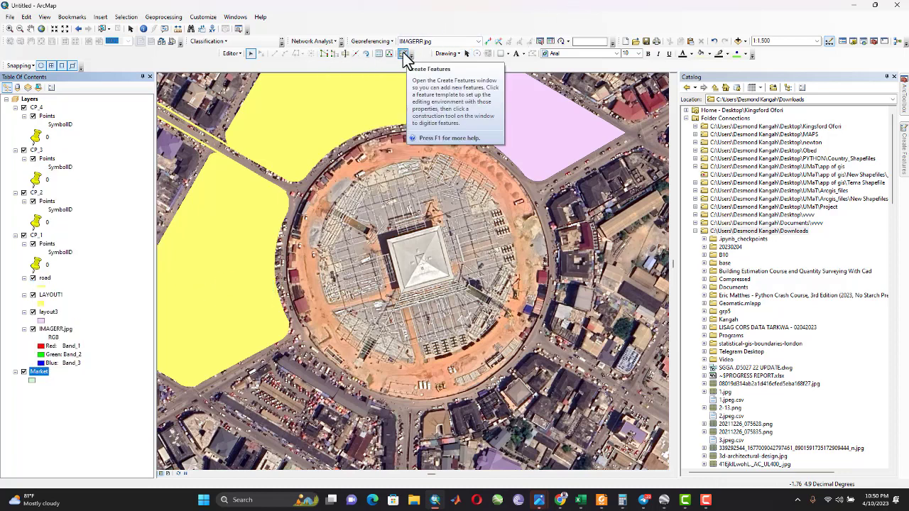
click(403, 56)
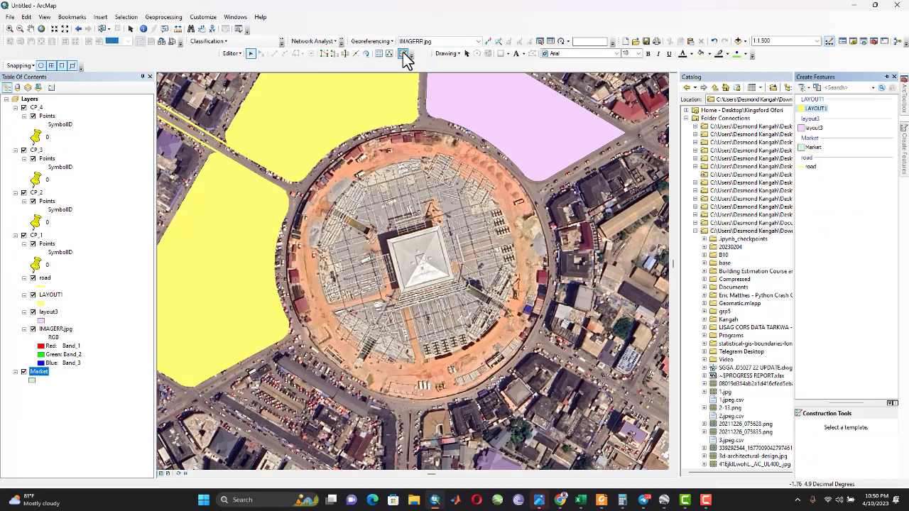
click(815, 149)
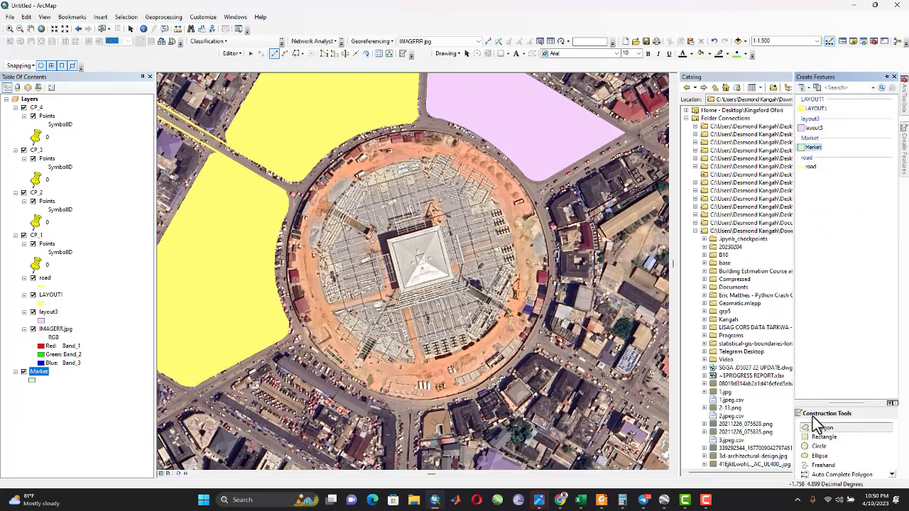
click(823, 455)
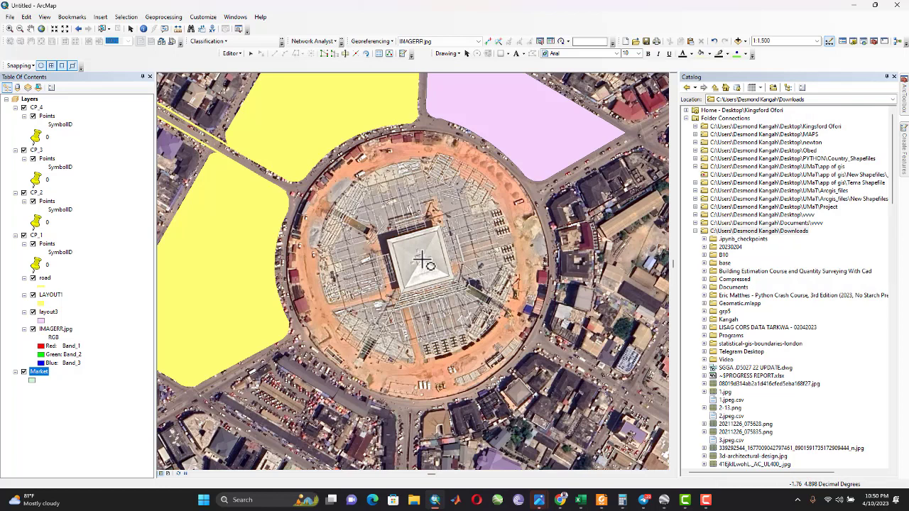
Draw a Market circle centred on the roundabout, radius about 0.001, and shift it slightly to fit the roundabout's edge
click(424, 262)
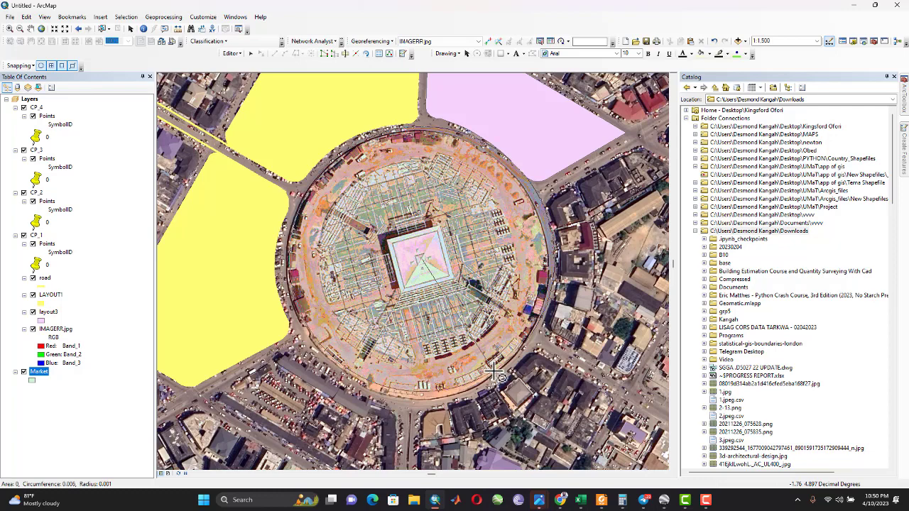
click(495, 373)
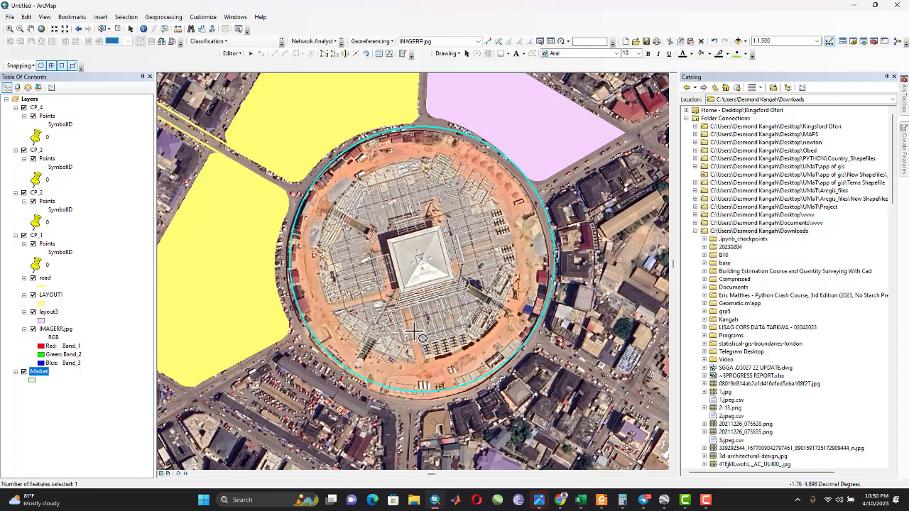
click(251, 55)
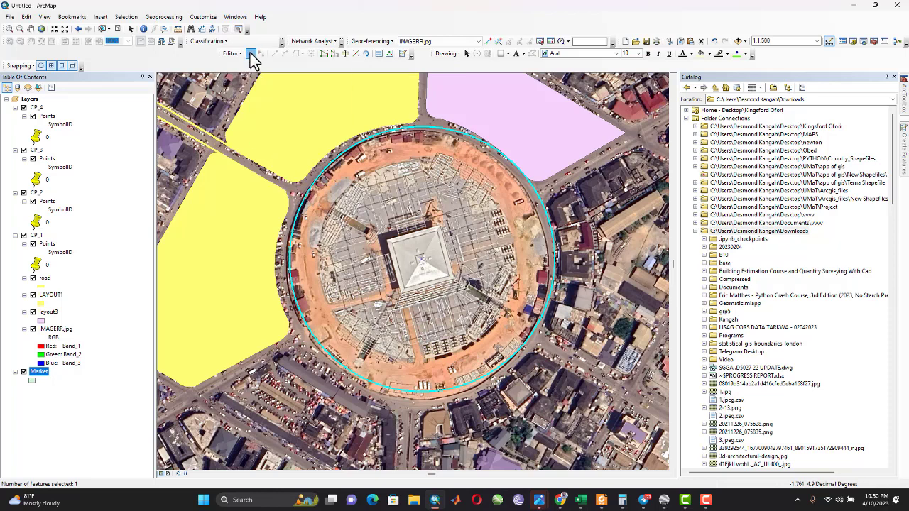
drag(445, 265, 438, 272)
double_click(436, 271)
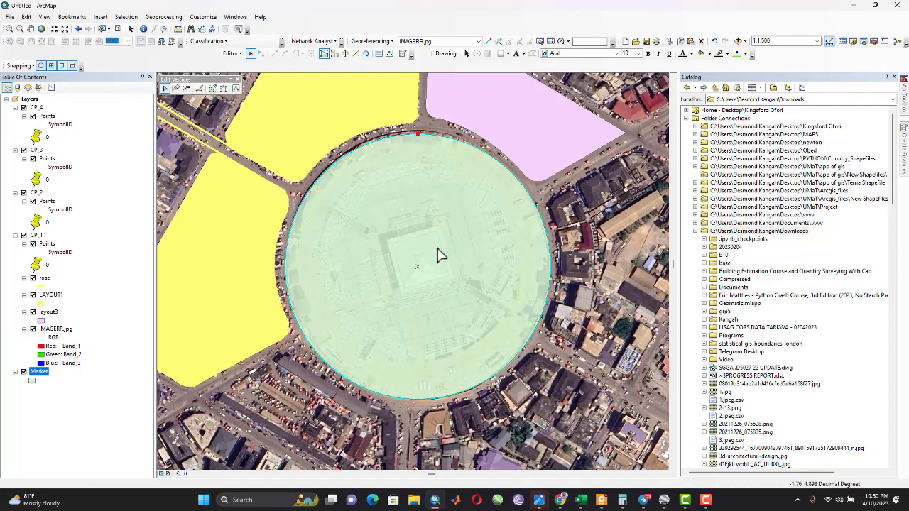
click(438, 250)
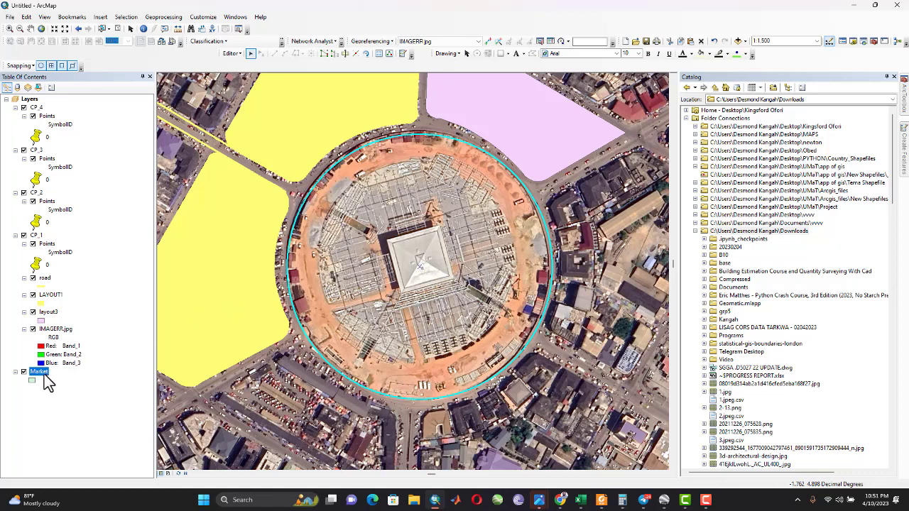
Move the Market layer directly above IMAGERR.jpg in the drawing order, and save and end the edit session
drag(42, 374, 63, 323)
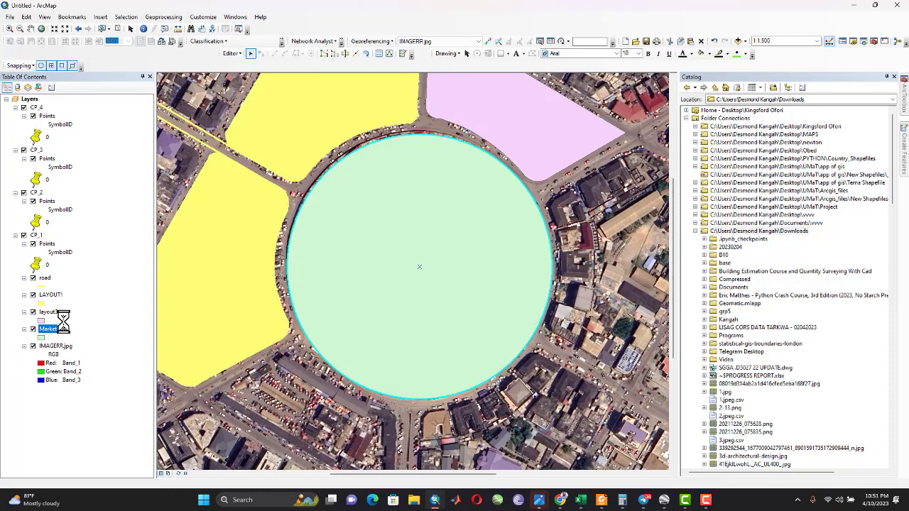
click(239, 54)
click(251, 88)
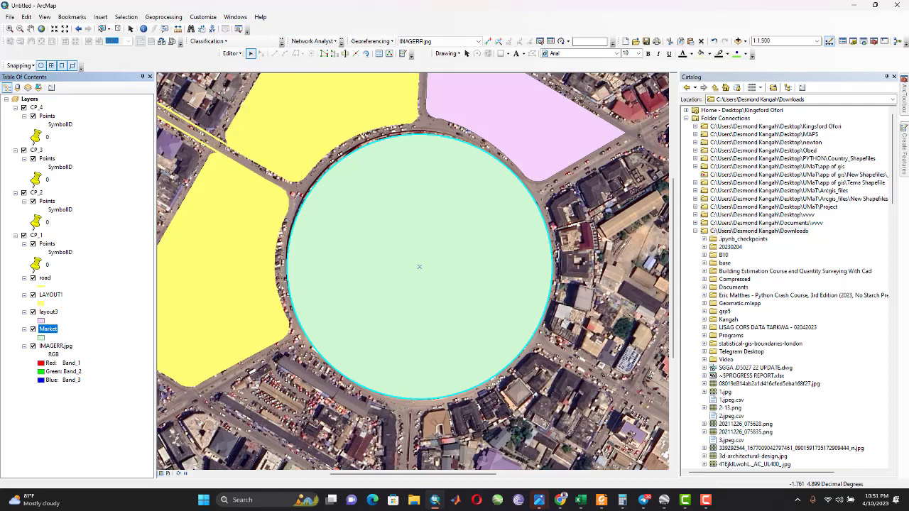
click(236, 54)
click(257, 73)
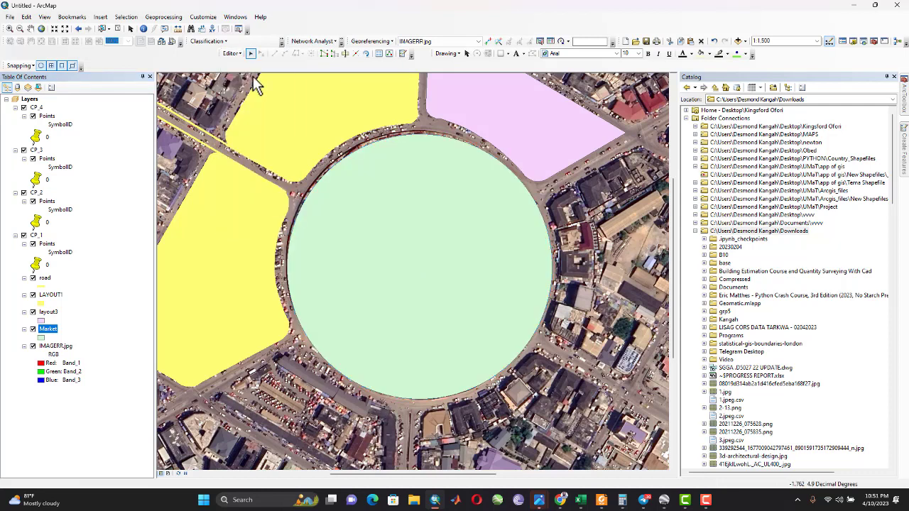
Review the digitized polygons around the roundabout, toggling the LAYOUT1 layer off and on and selecting it
scroll(426, 253, up, 4)
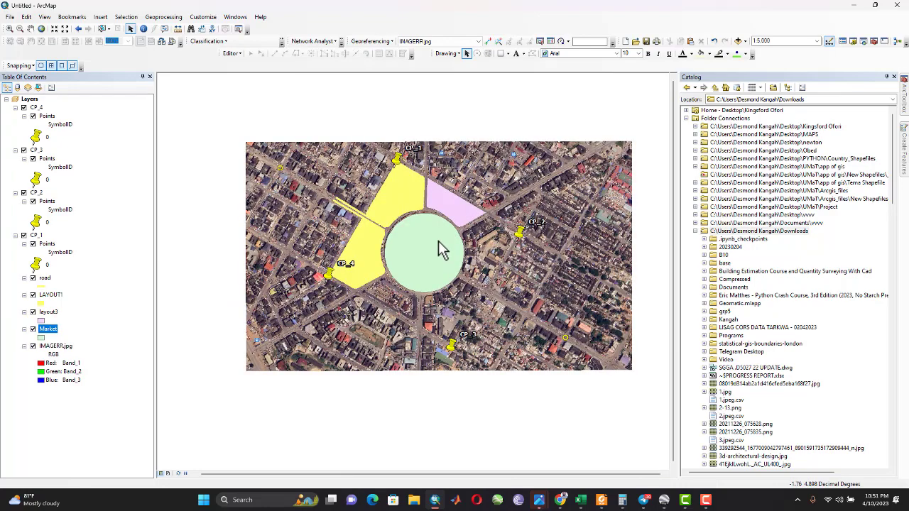
scroll(442, 250, down, 2)
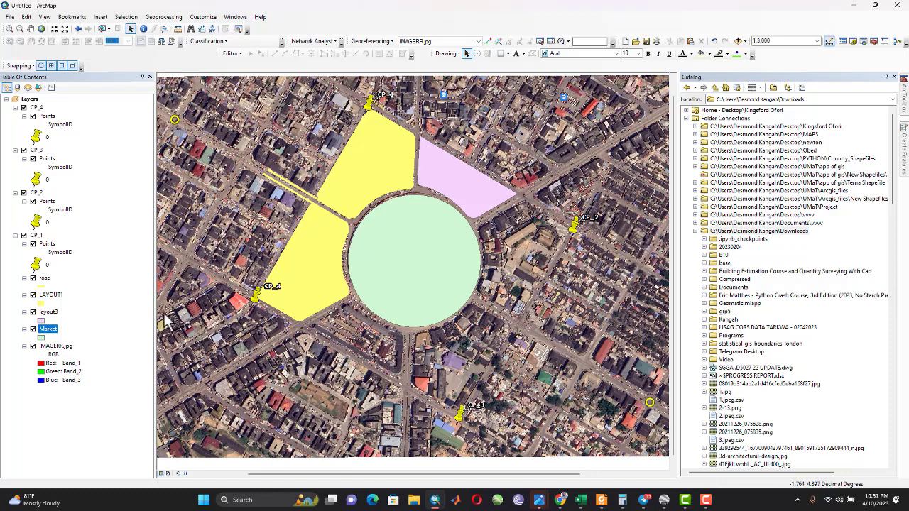
click(33, 294)
click(33, 295)
click(50, 294)
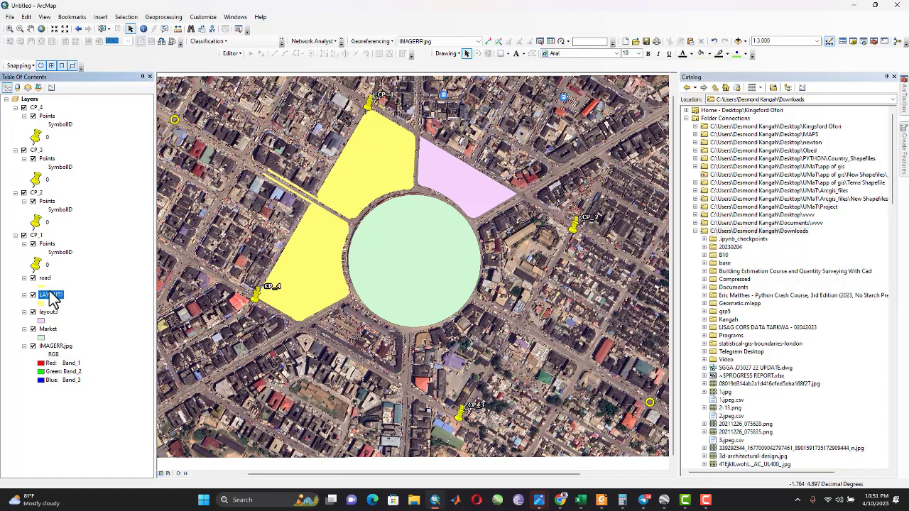
Open the attribute table of LAYOUT1 and add a Text field called Names with length 50
click(61, 297)
right_click(54, 299)
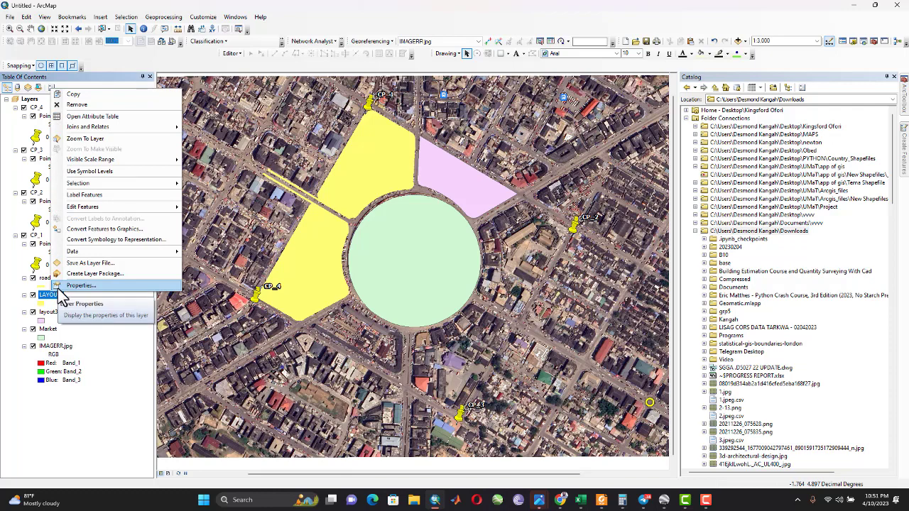
click(103, 115)
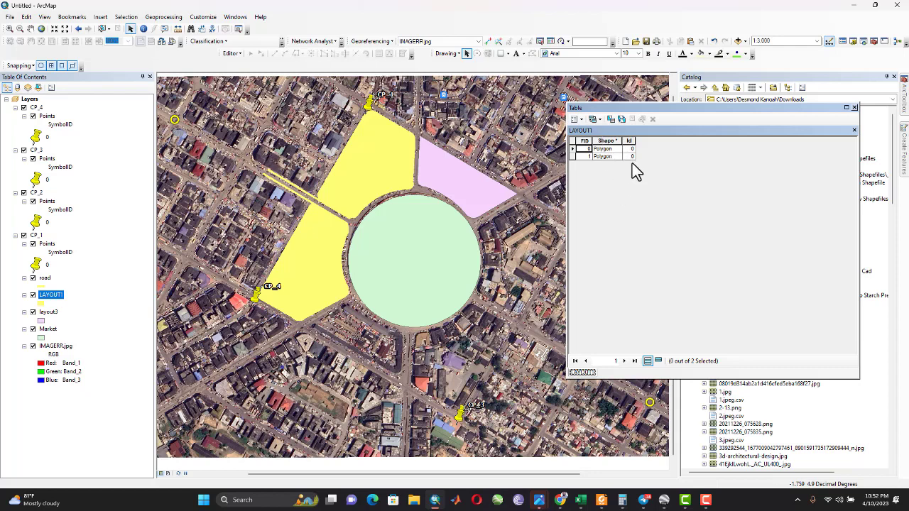
click(581, 120)
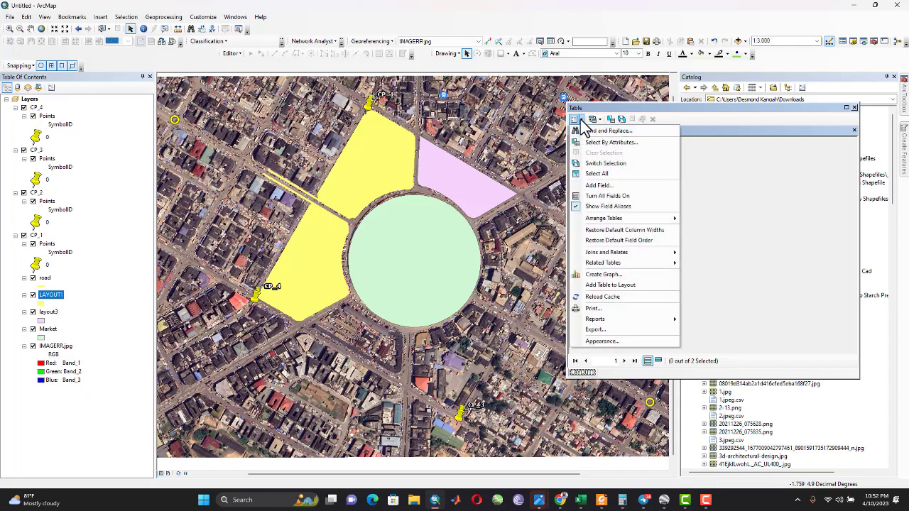
click(598, 185)
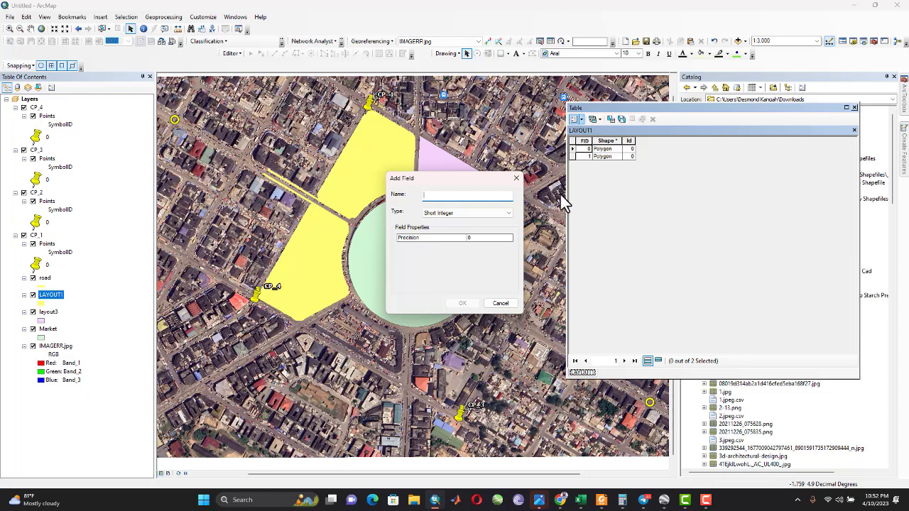
text(Names)
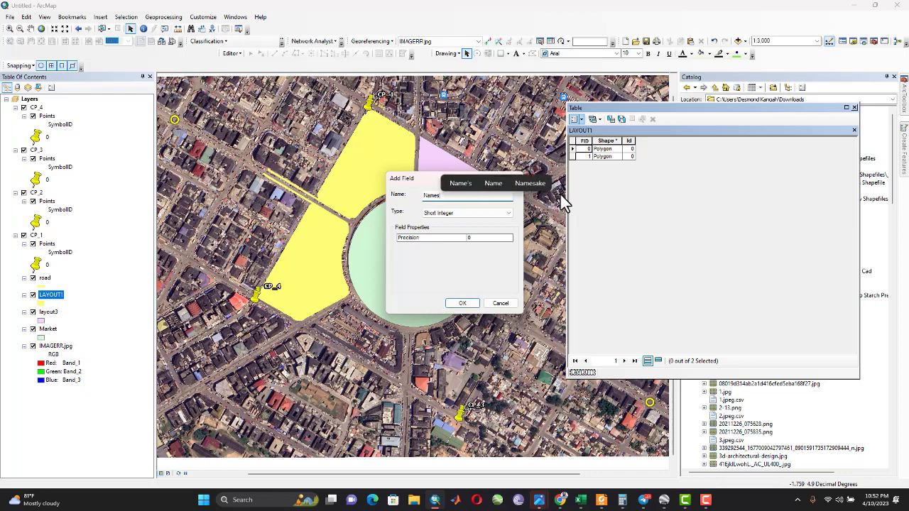
click(471, 213)
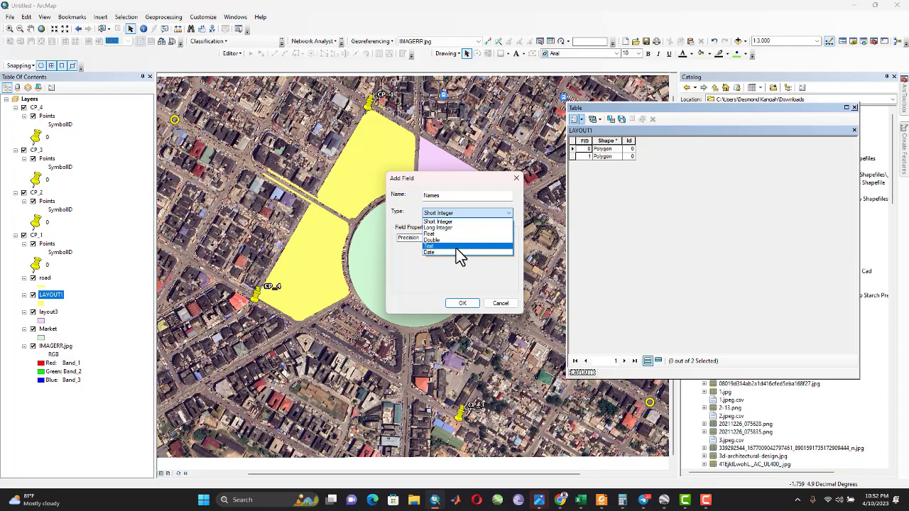
click(458, 248)
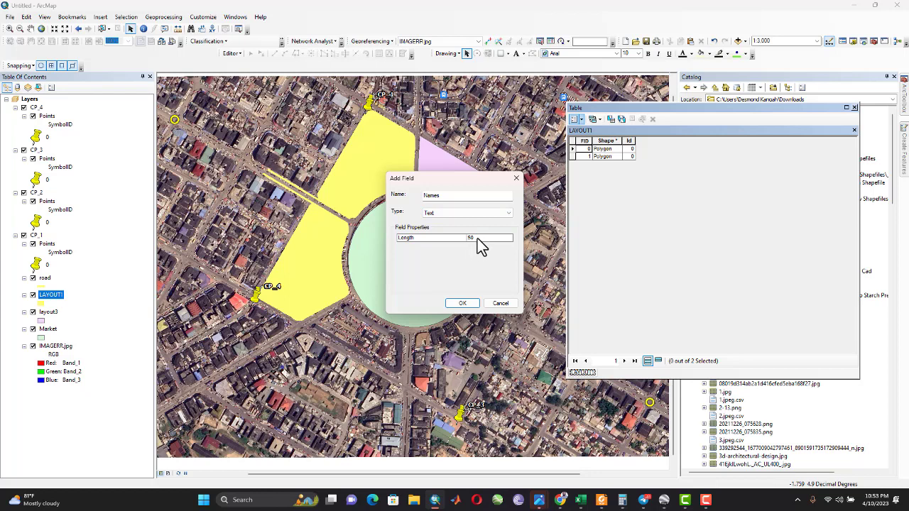
drag(471, 240, 455, 240)
click(462, 303)
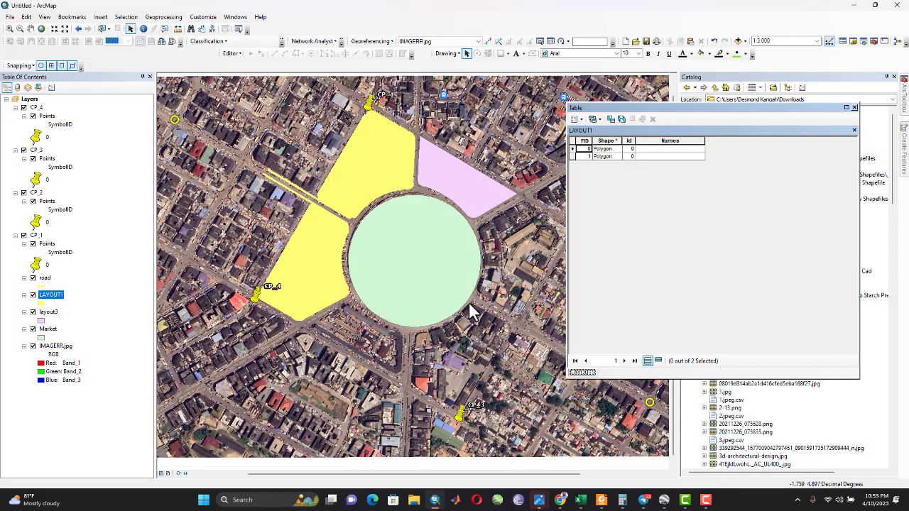
Select each LAYOUT1 record in turn to identify which polygon it represents on the map
click(673, 142)
click(673, 149)
click(574, 149)
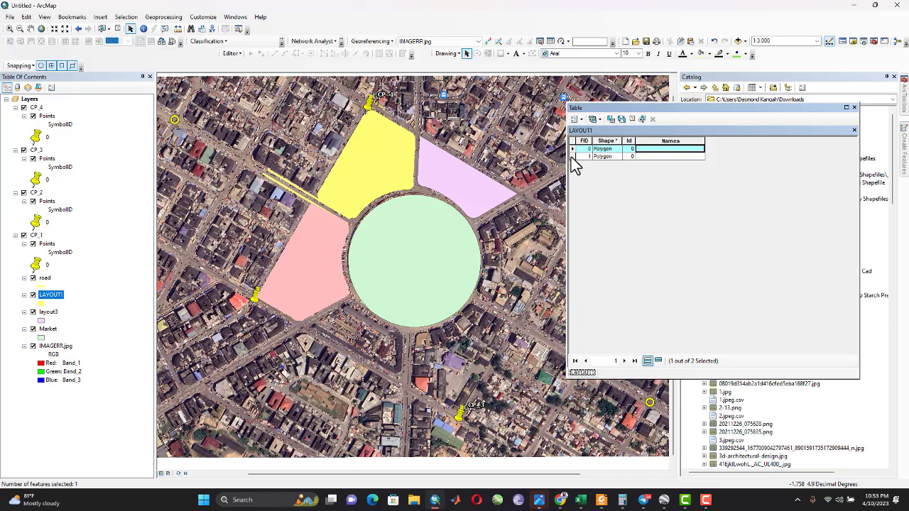
click(572, 157)
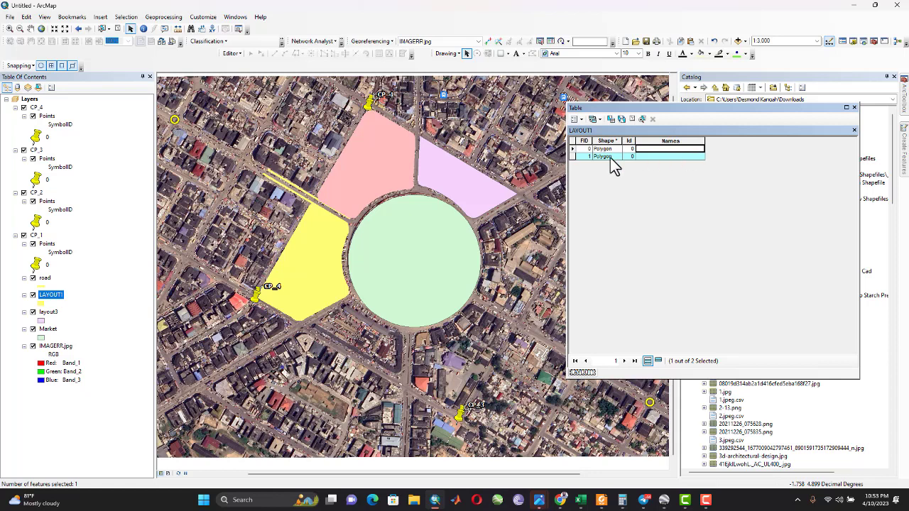
Start an edit session with the Market layer chosen and enter LAYOUT_1 and LAYOUT_2 as Names for LAYOUT1 records 0 and 1
click(231, 55)
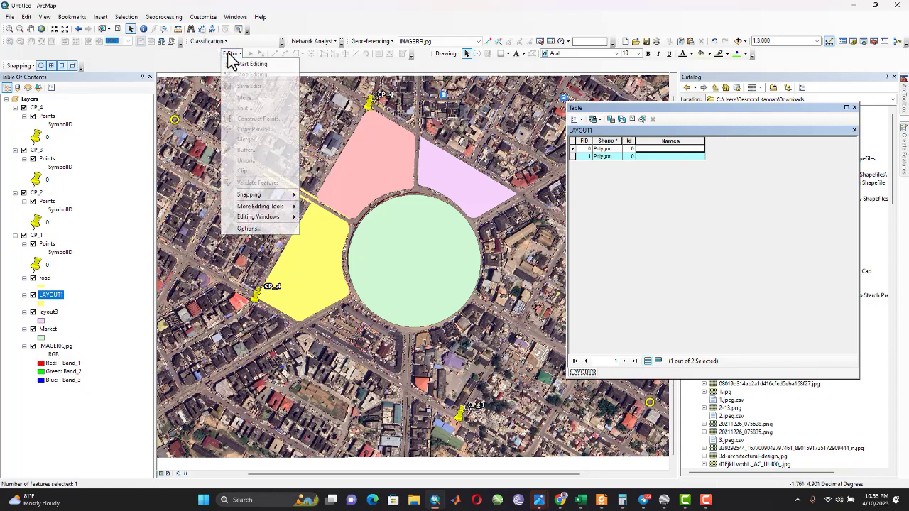
click(243, 57)
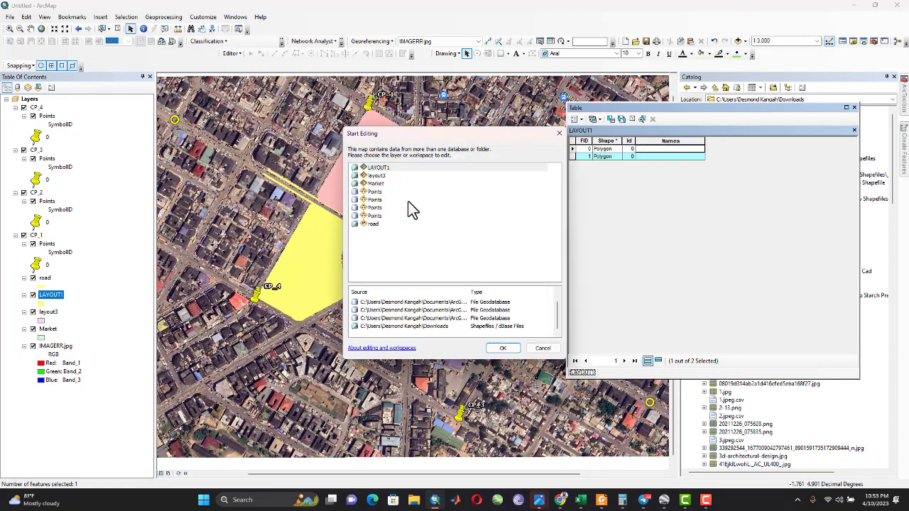
click(379, 184)
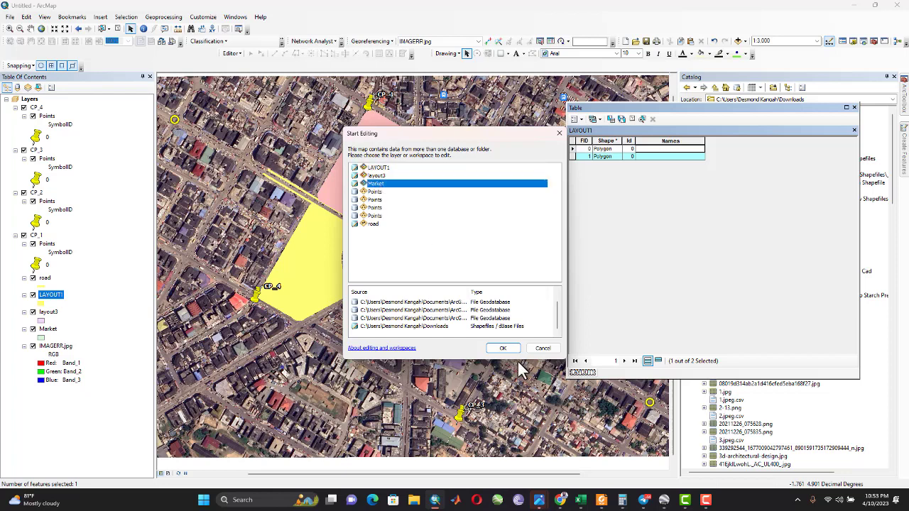
click(501, 348)
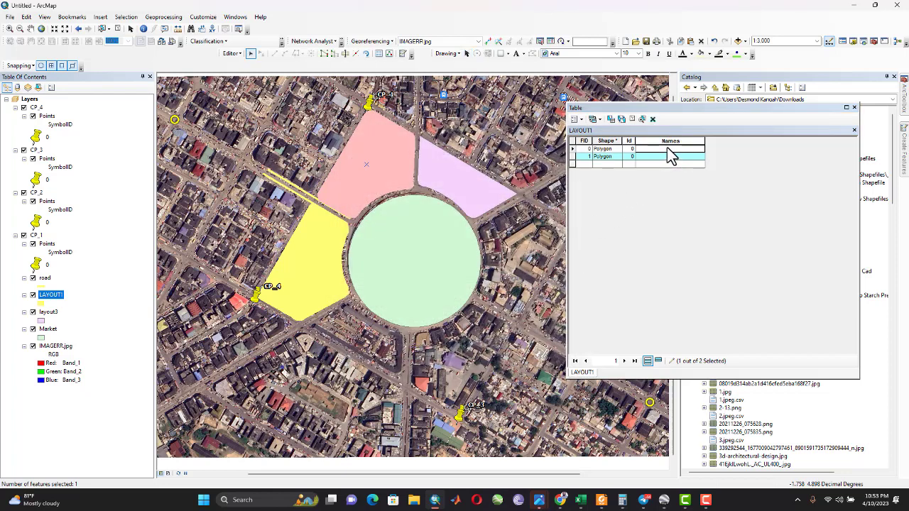
click(668, 148)
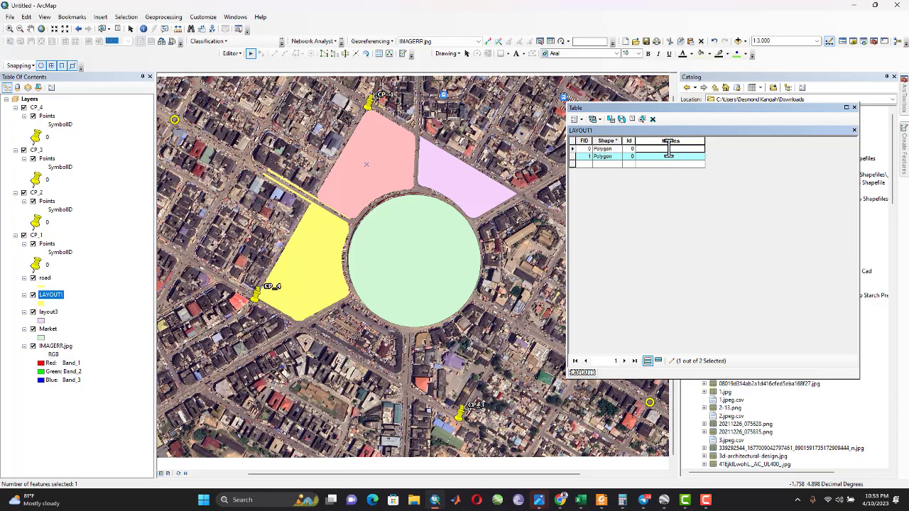
text(LAYOUT_ 1)
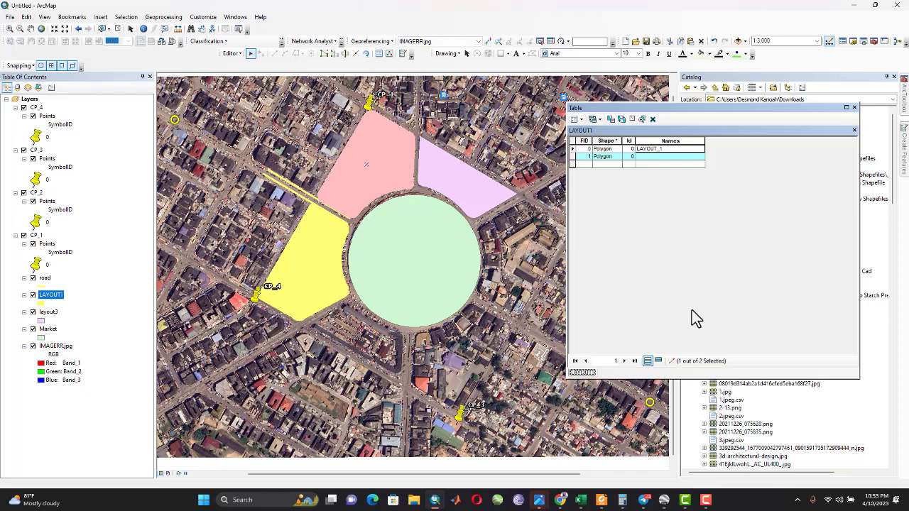
click(676, 156)
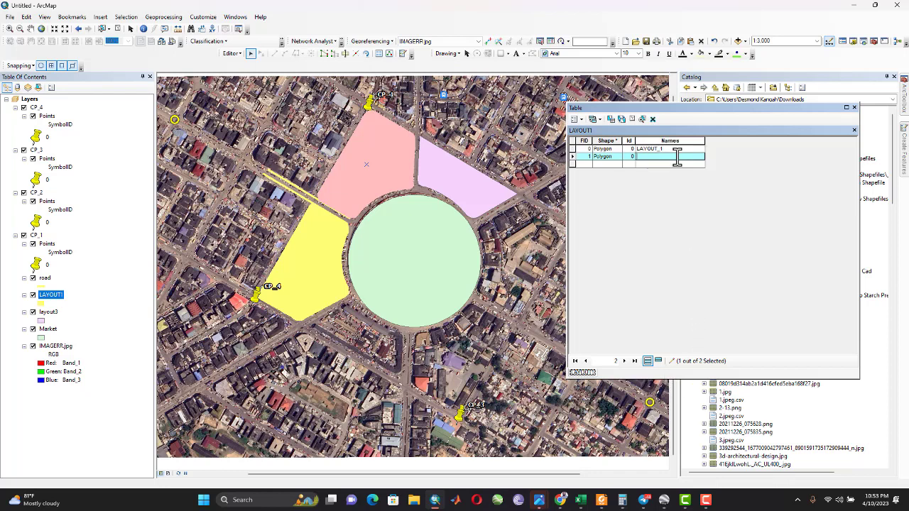
text(LAYOUT_2)
key(Return)
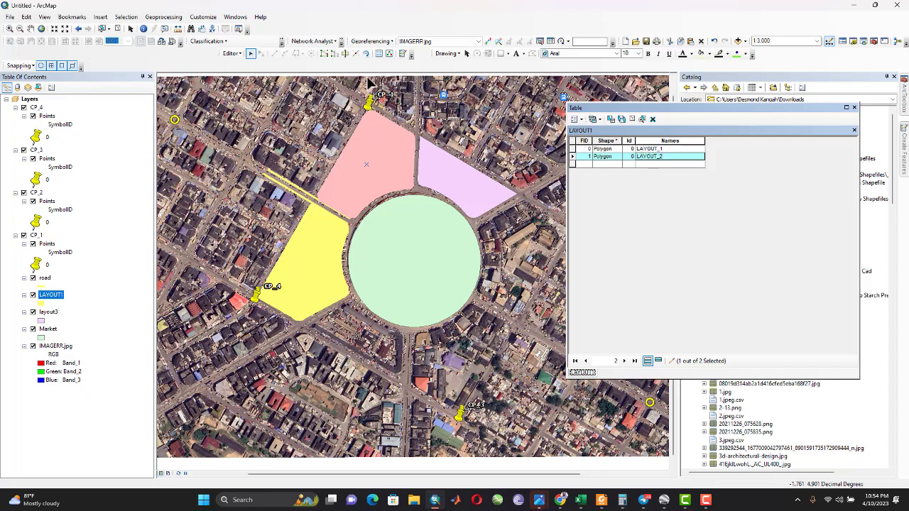
Save the attribute edits and end the edit session
click(232, 54)
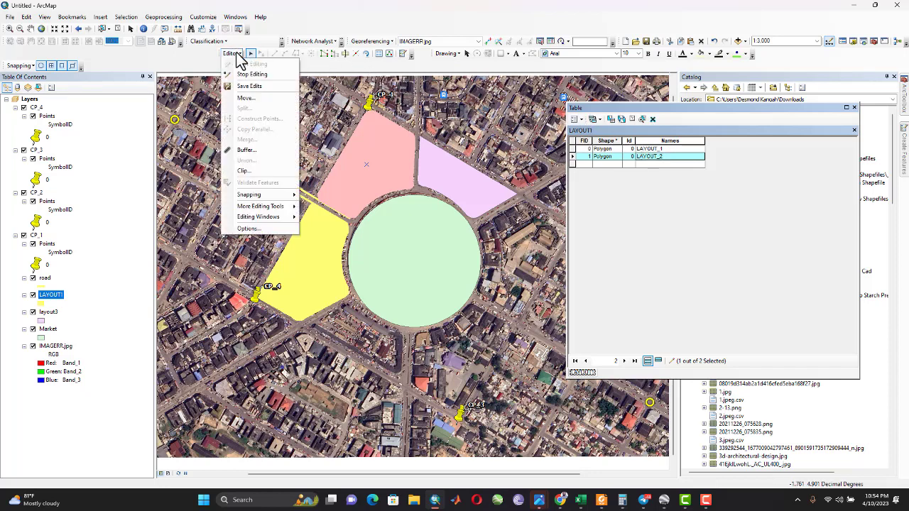
click(240, 86)
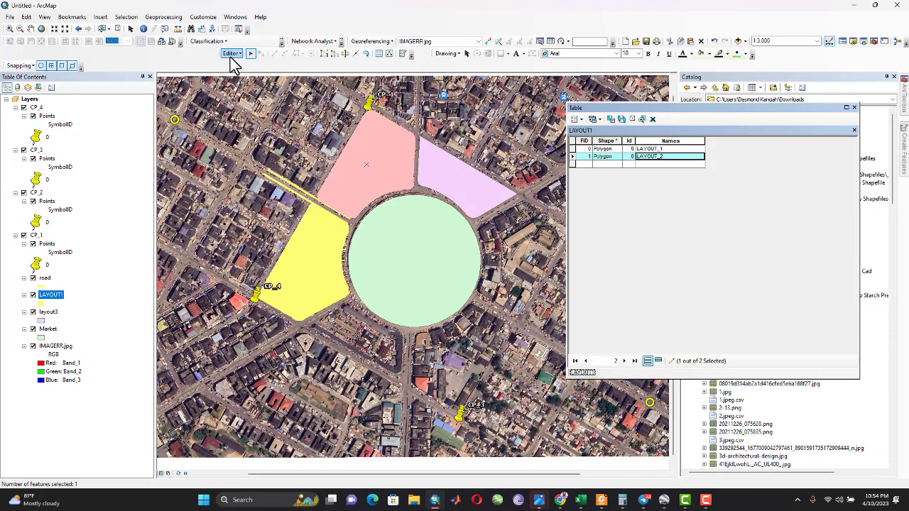
click(234, 57)
click(247, 77)
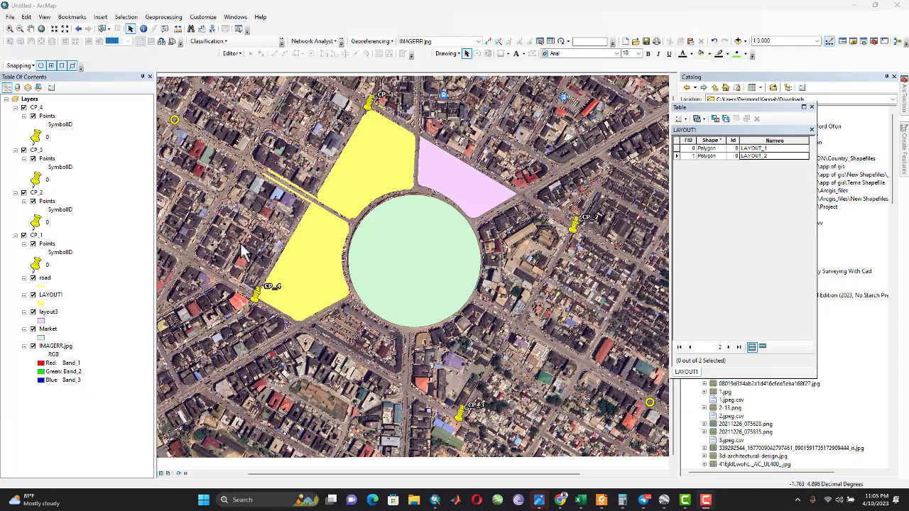
Export only the LAYOUT_1 record of LAYOUT1 to the Downloads folder as Export_Output and add it to the map as a layer
click(52, 297)
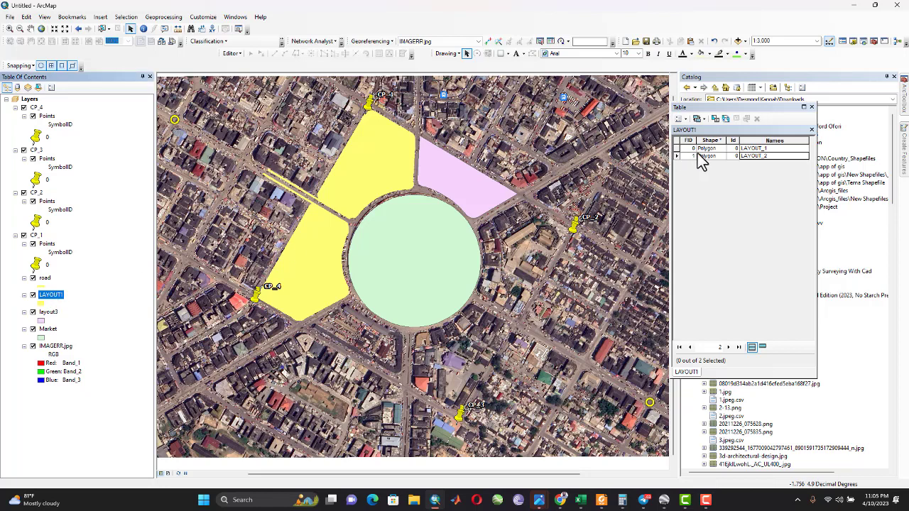
click(678, 149)
right_click(60, 304)
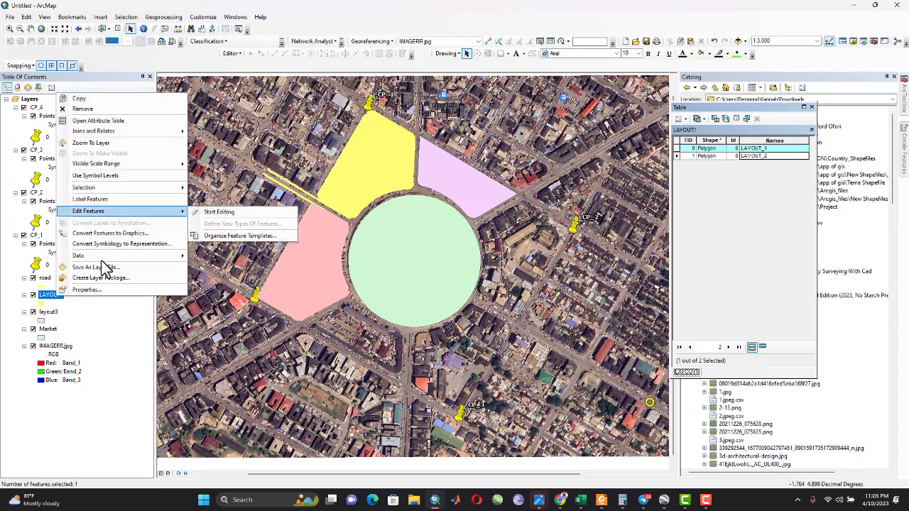
mouse_move(106, 260)
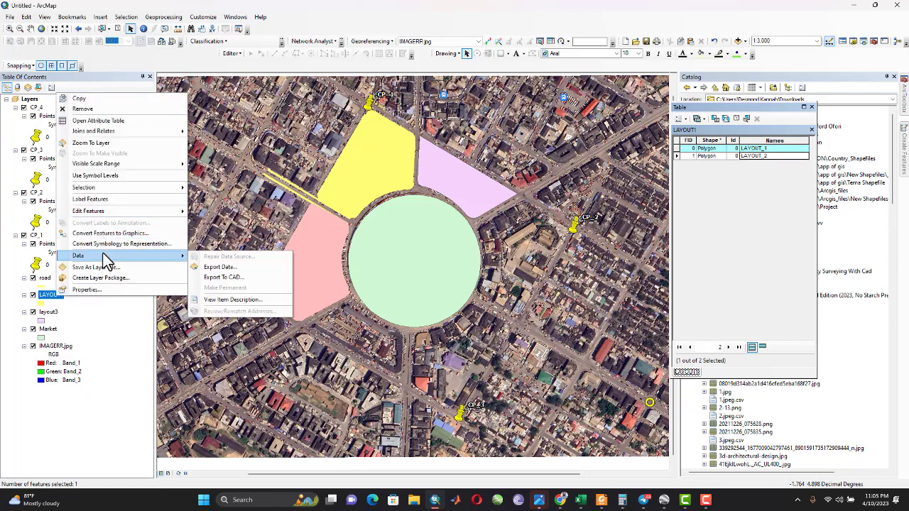
click(260, 266)
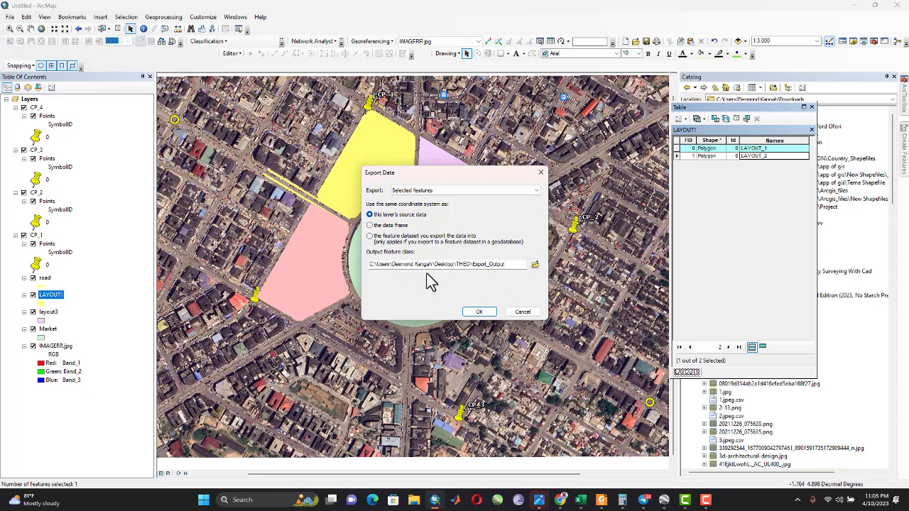
click(535, 265)
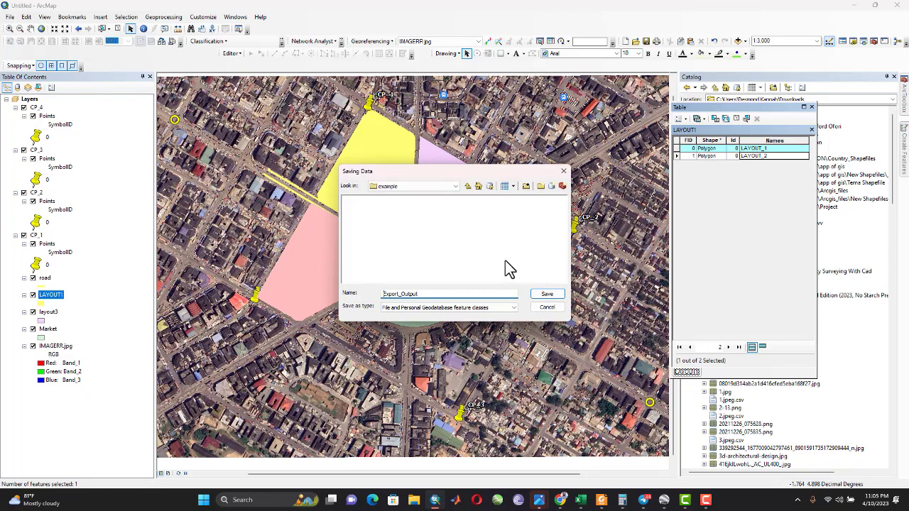
click(457, 189)
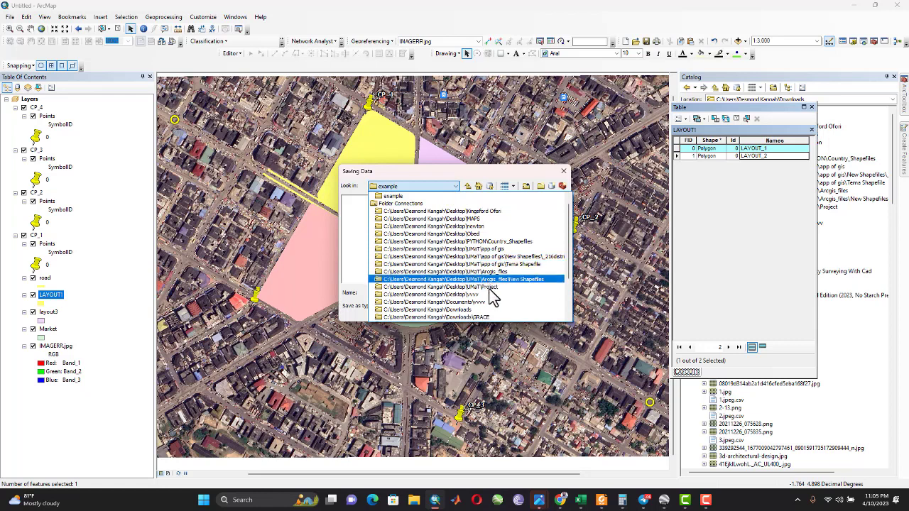
click(469, 310)
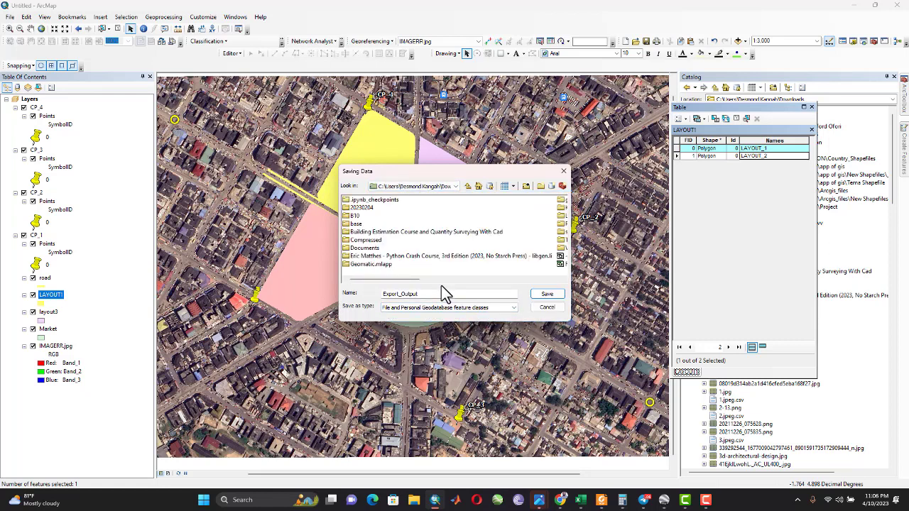
click(473, 307)
click(549, 295)
click(485, 312)
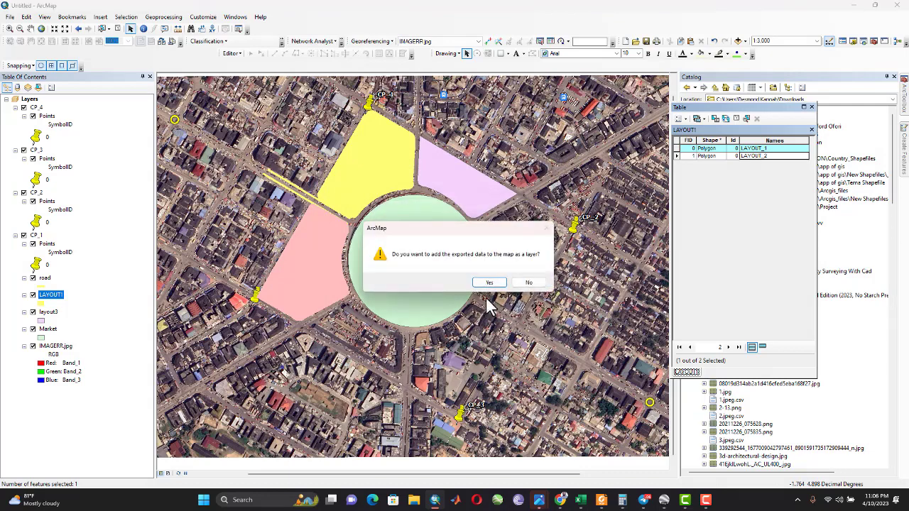
click(490, 283)
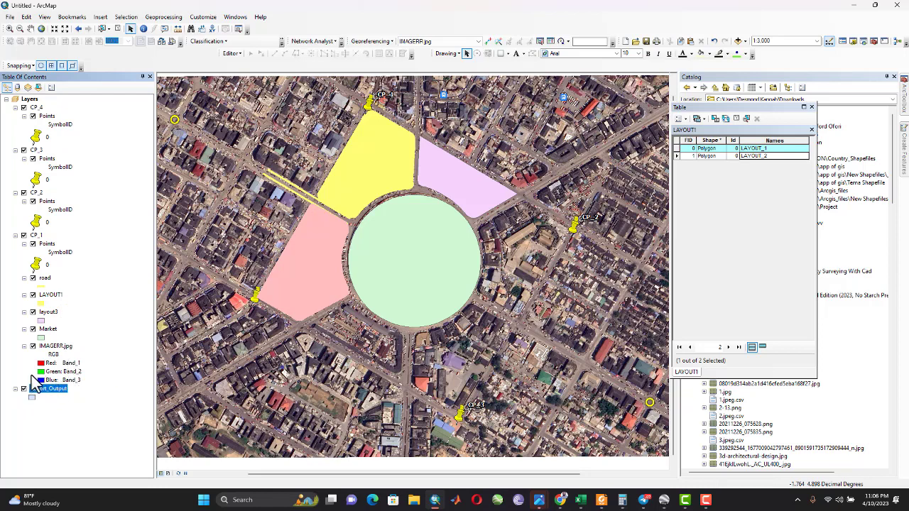
Hide the LAYOUT1 layer and move Export_Output between layout3 and Market in the drawing order
click(33, 295)
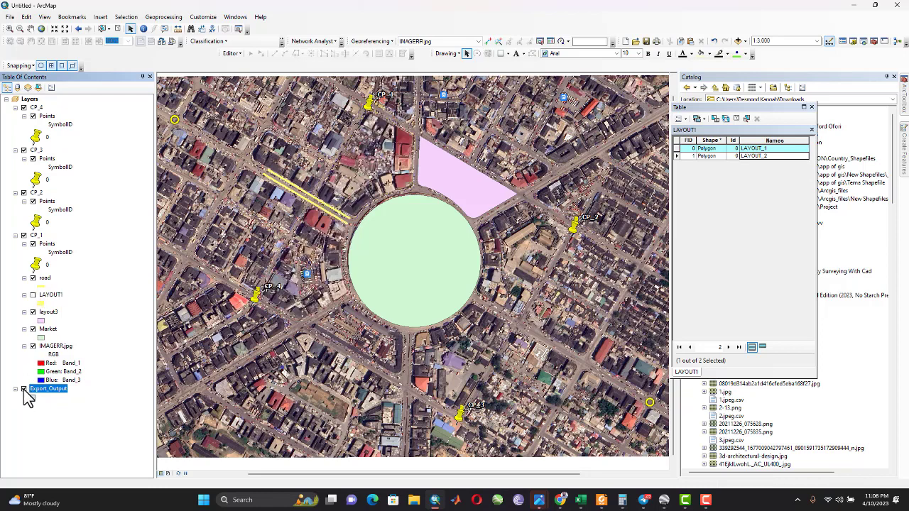
drag(56, 390, 67, 321)
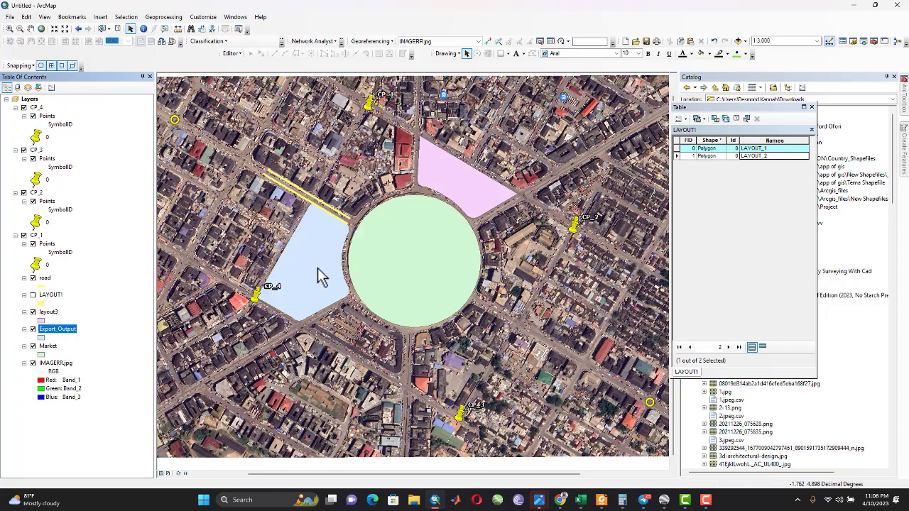
Select the LAYOUT_2 record in the LAYOUT1 attribute table
click(676, 155)
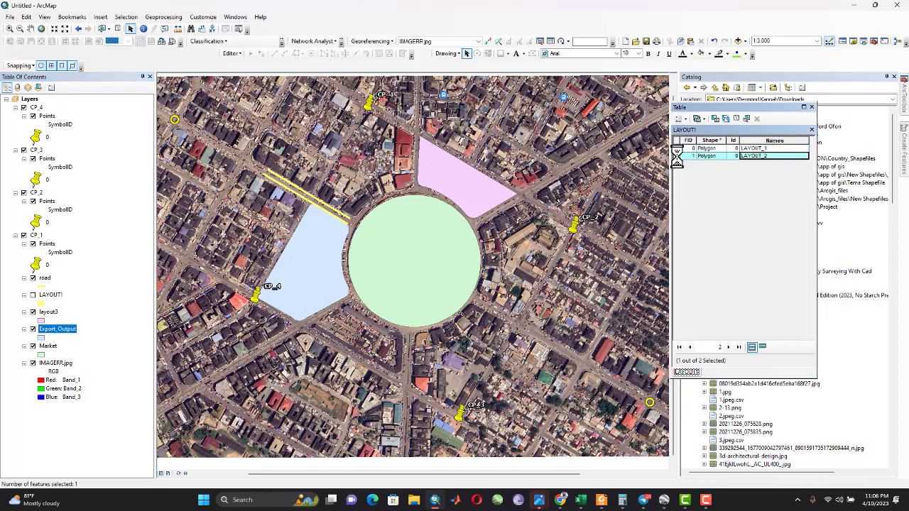